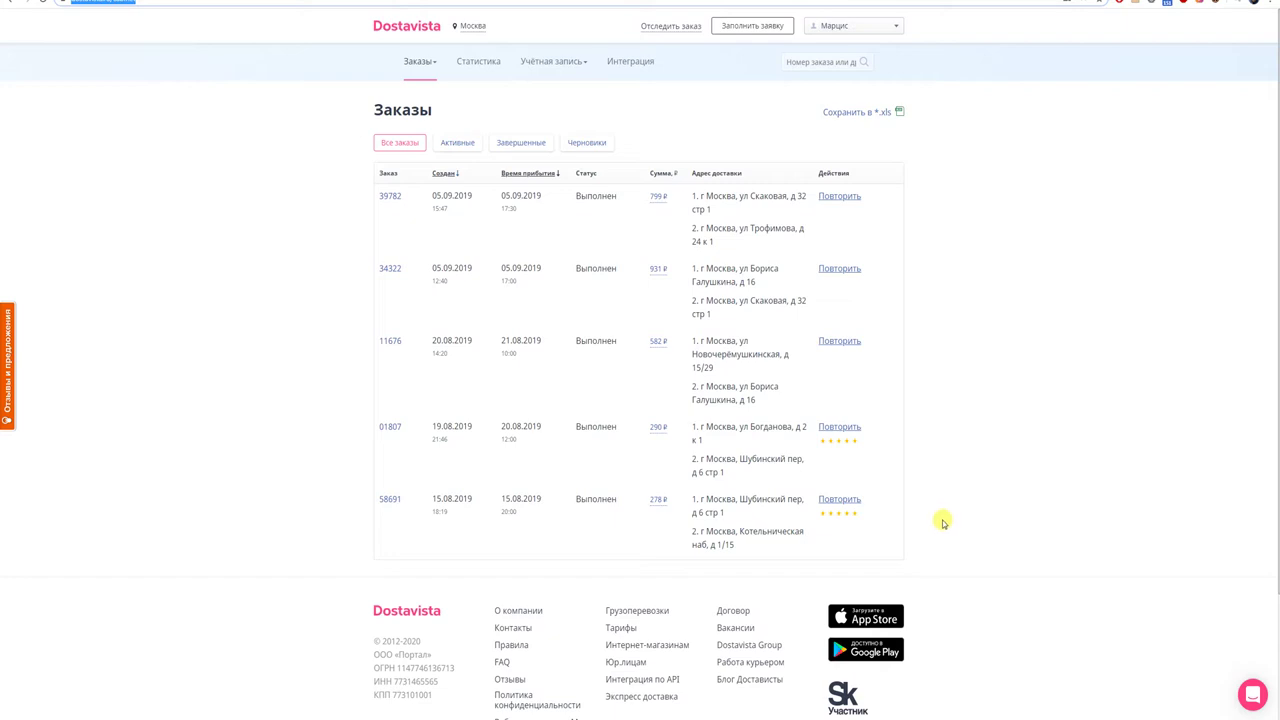
# - Begin a new order with the up-to-1 kg weight and the -10% 4-hour delivery window
pyautogui.click(726, 32)
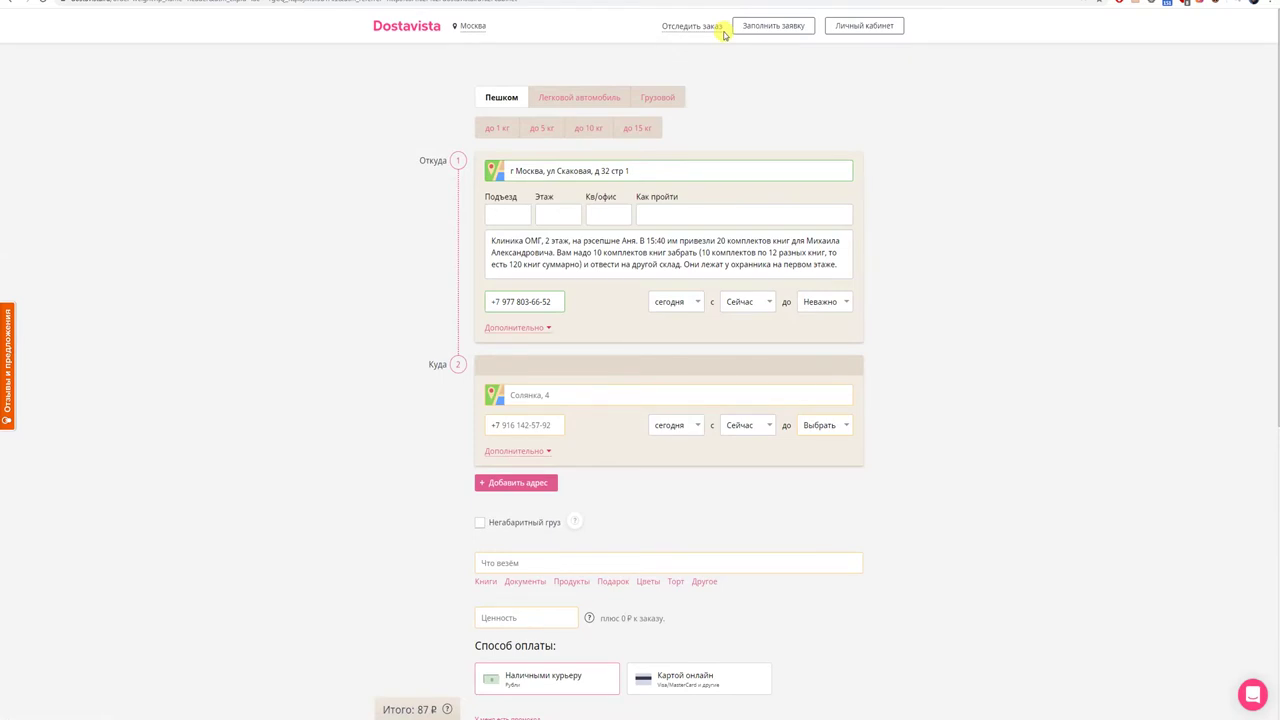
pyautogui.click(498, 130)
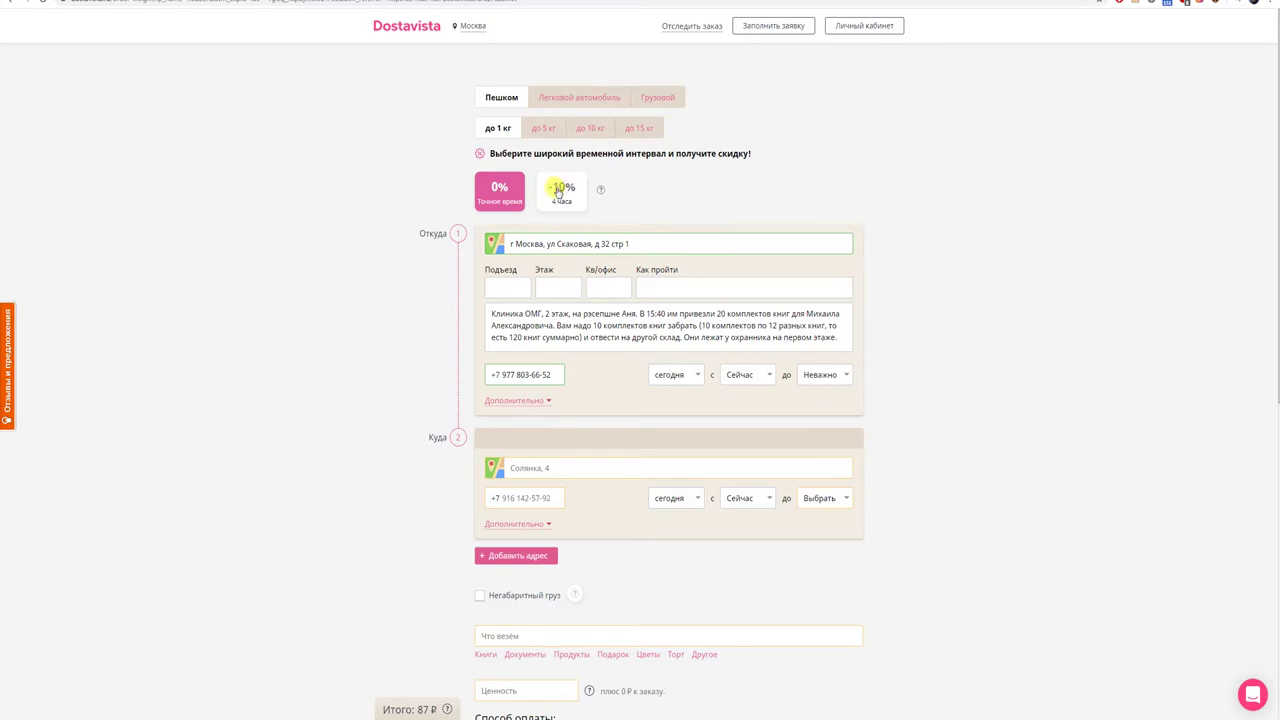
pyautogui.click(560, 192)
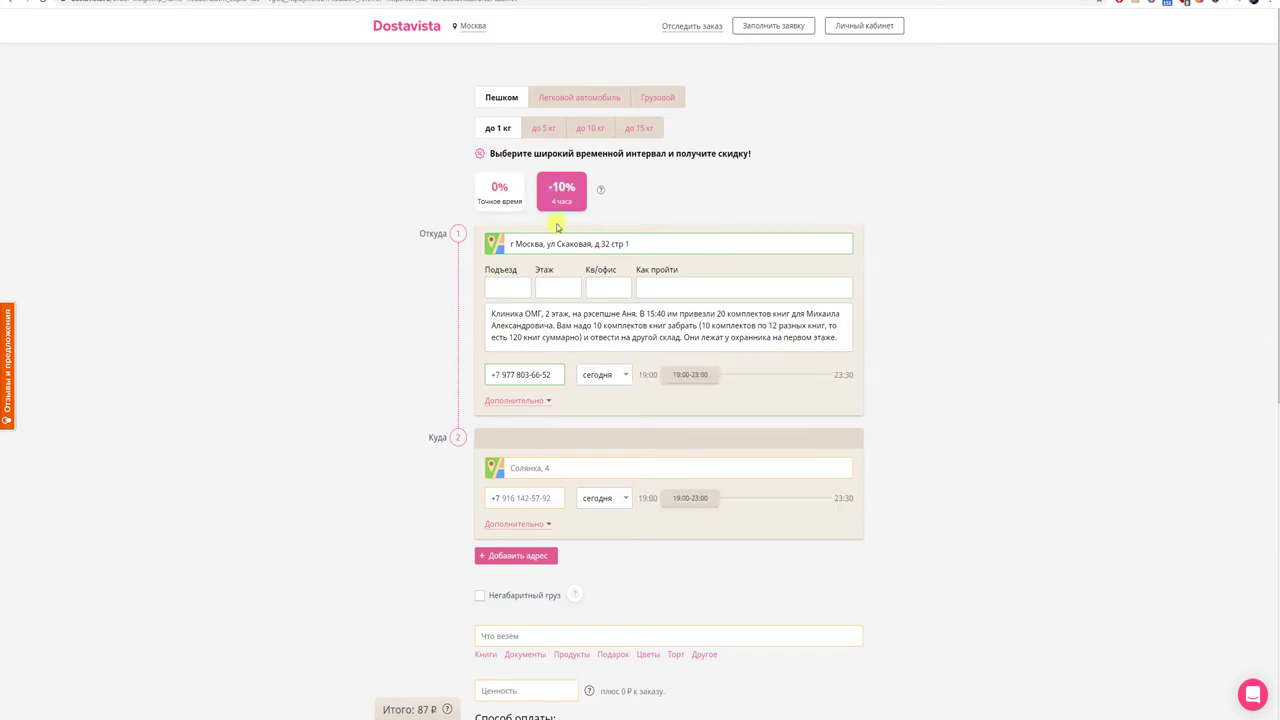
pyautogui.moveTo(640, 243); pyautogui.dragTo(500, 244)
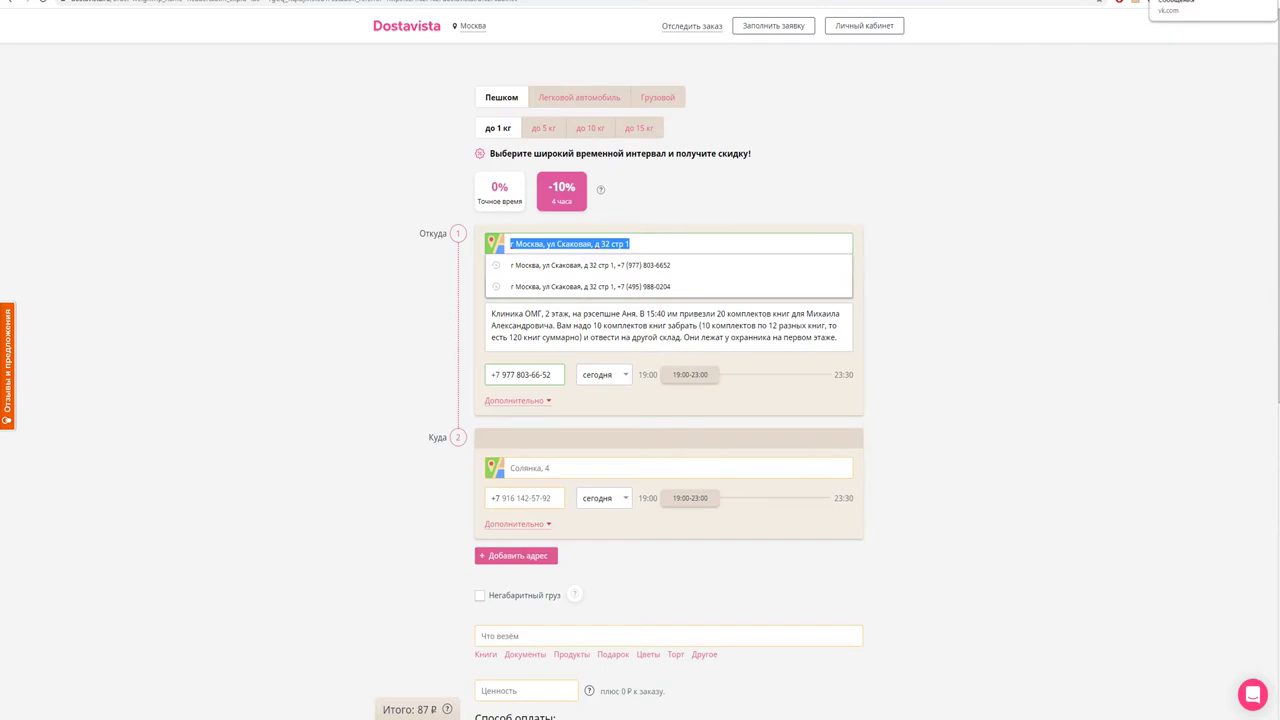
pyautogui.click(1200, 8)
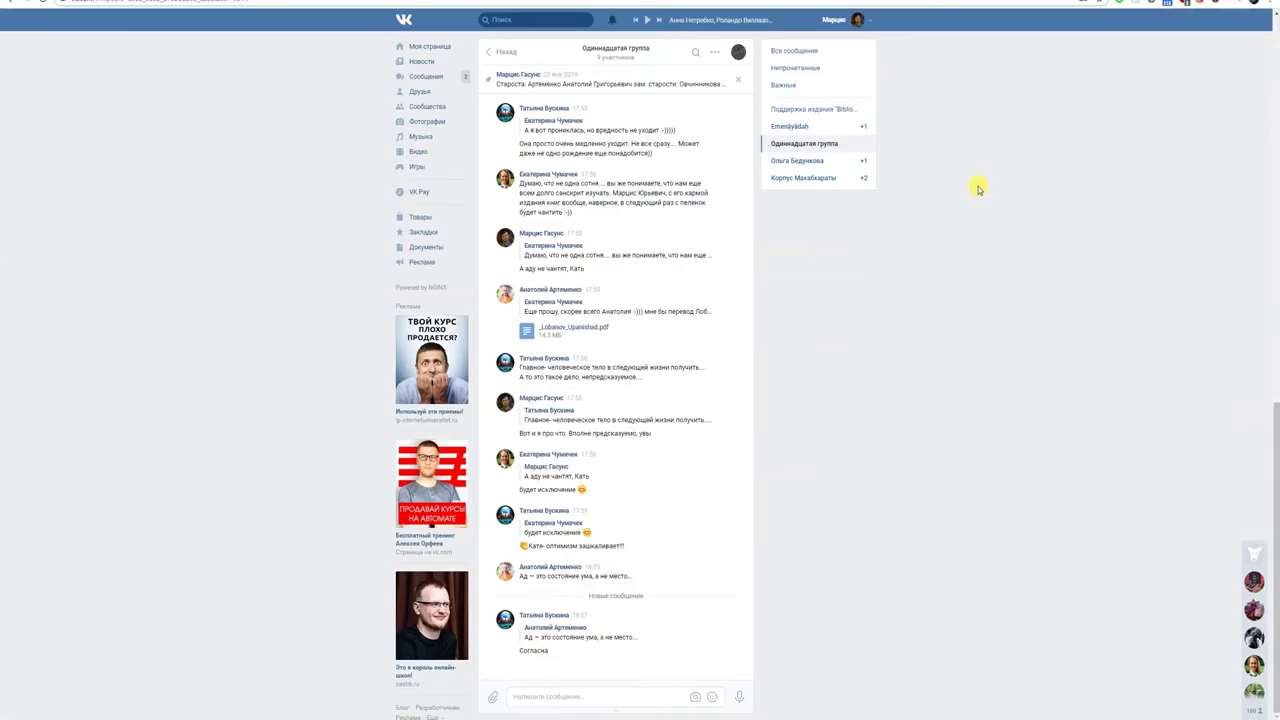
# - Copy the sender's street address from the Bibliotheca Sanscritica support chat message
pyautogui.click(456, 77)
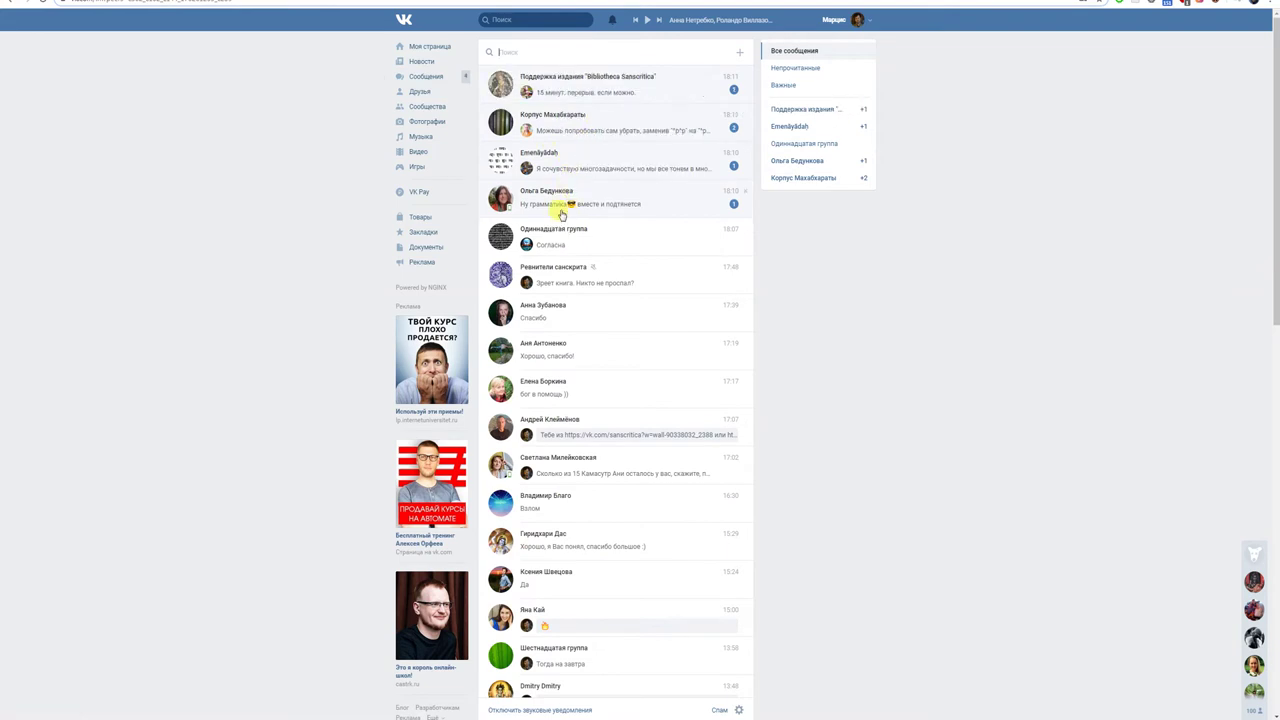
pyautogui.click(571, 91)
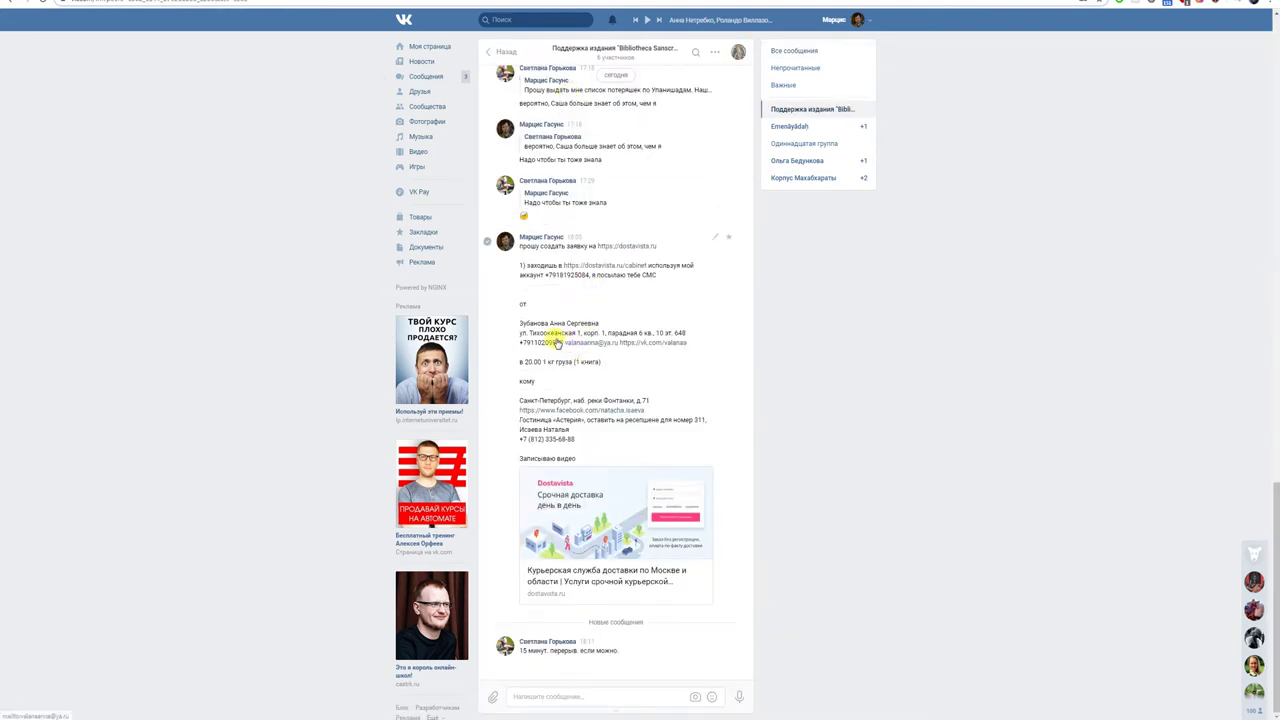
pyautogui.moveTo(517, 337); pyautogui.dragTo(689, 340)
pyautogui.hotkey('ctrl', 'c')
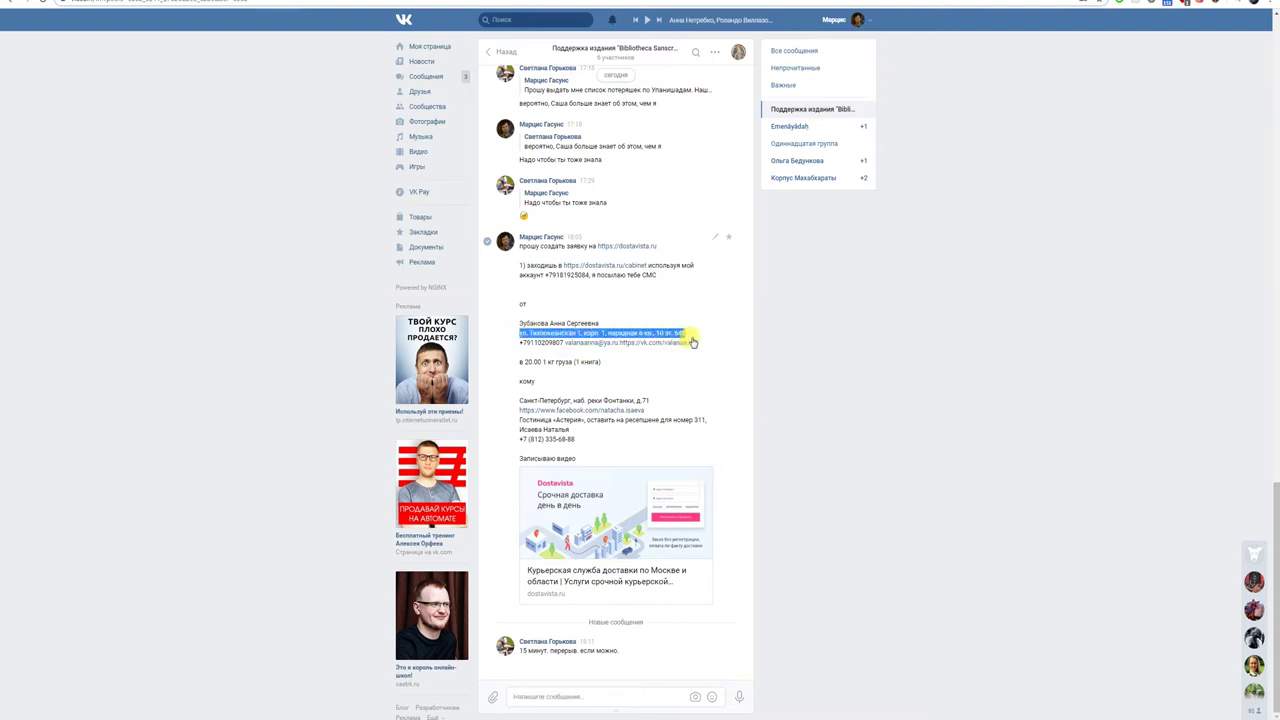
pyautogui.hotkey('alt', 'Tab')
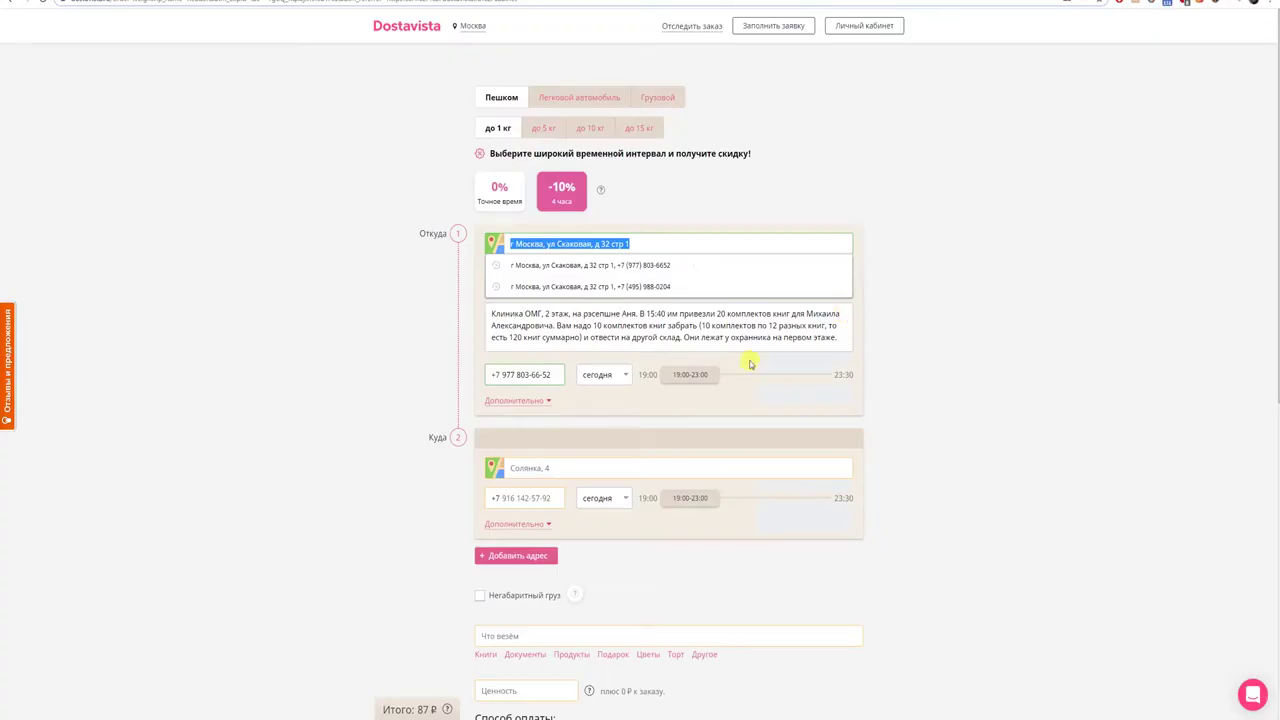
# - Enter the pickup address as the city plus the pasted street, with entrance 1
pyautogui.press('BackSpace')
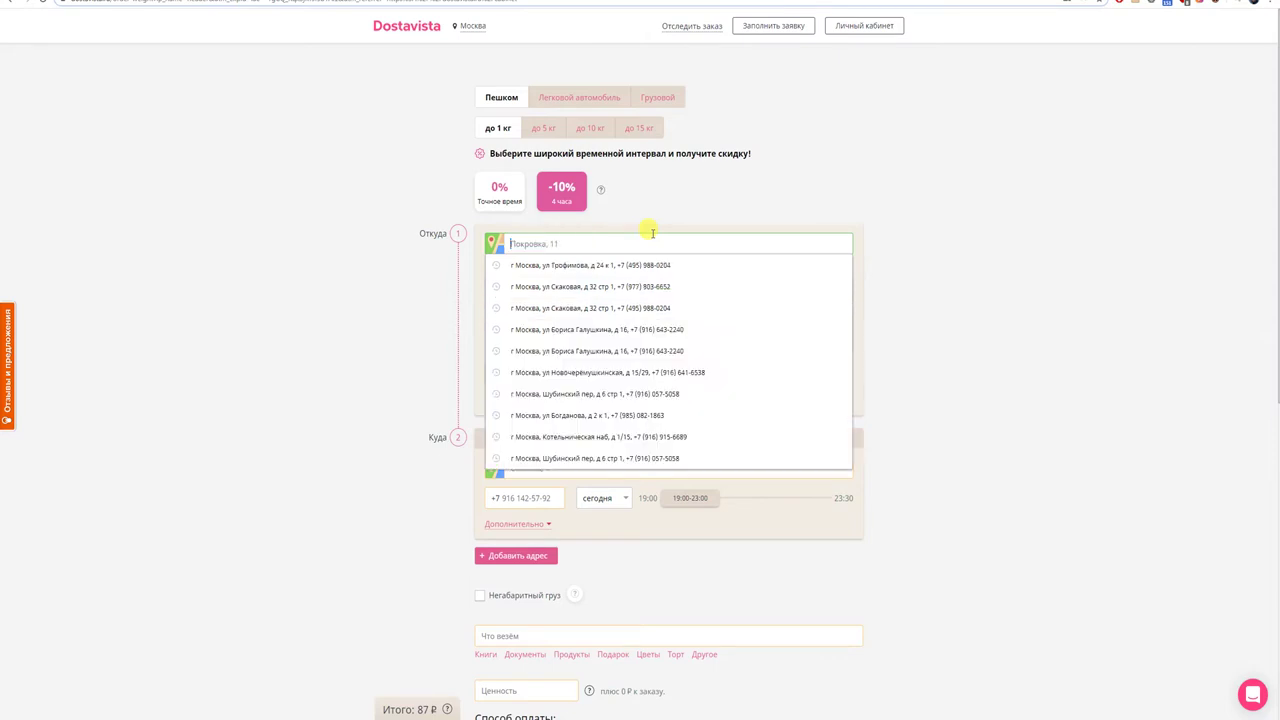
pyautogui.write('г. Санк')
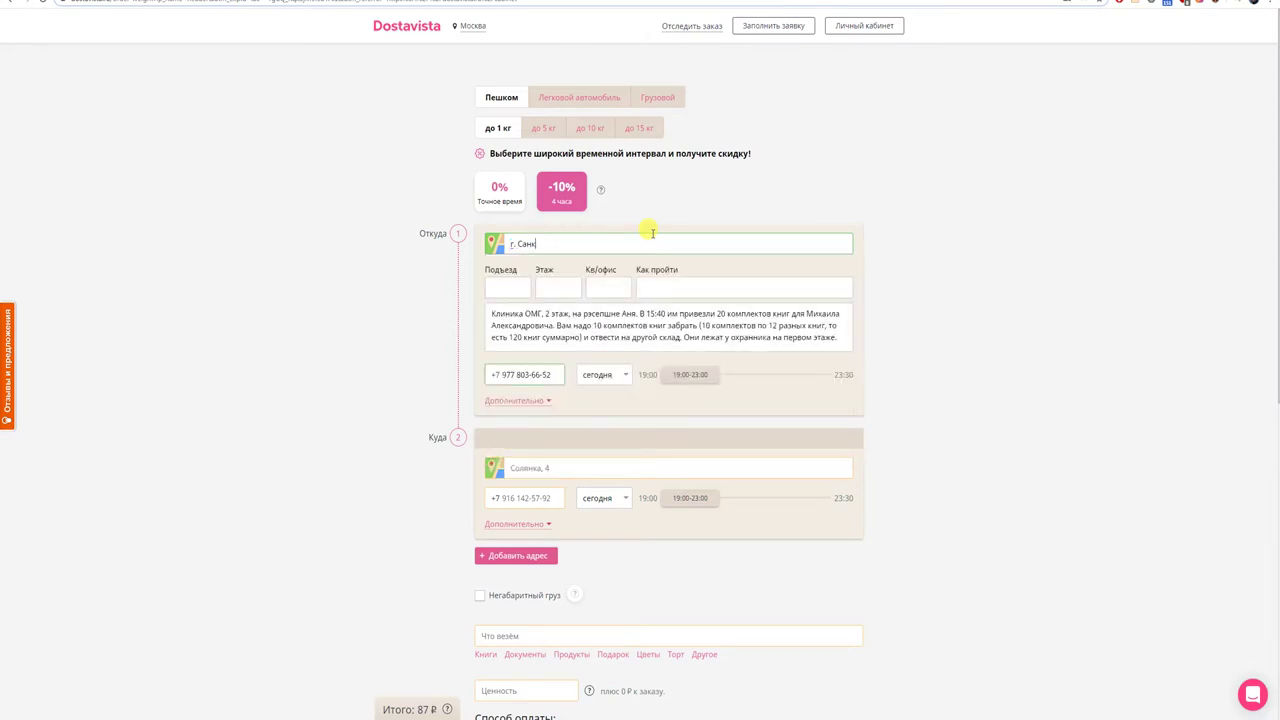
pyautogui.write('ть')
pyautogui.write(' Петербург')
pyautogui.hotkey('ctrl', 'v')
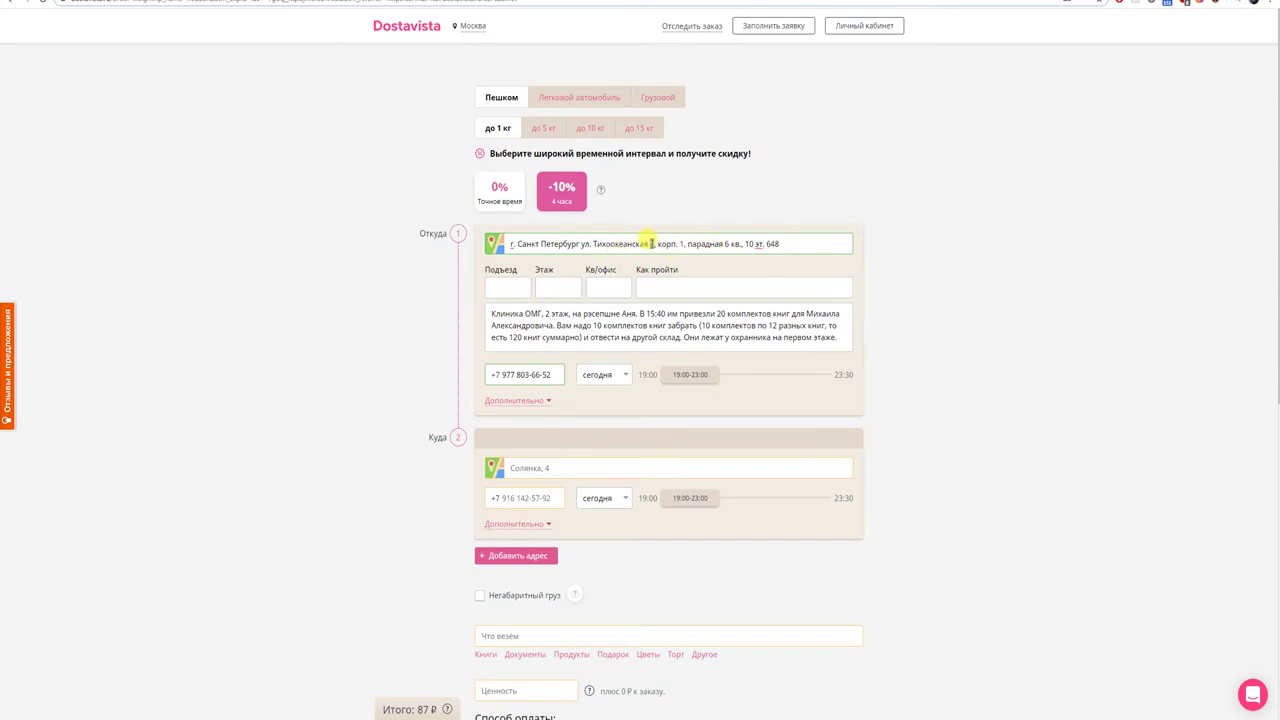
pyautogui.click(495, 288)
pyautogui.write('1')
# - Copy the full pickup address into the pickup notes field
pyautogui.click(540, 313)
pyautogui.hotkey('ctrl', 'a')
pyautogui.write('1')
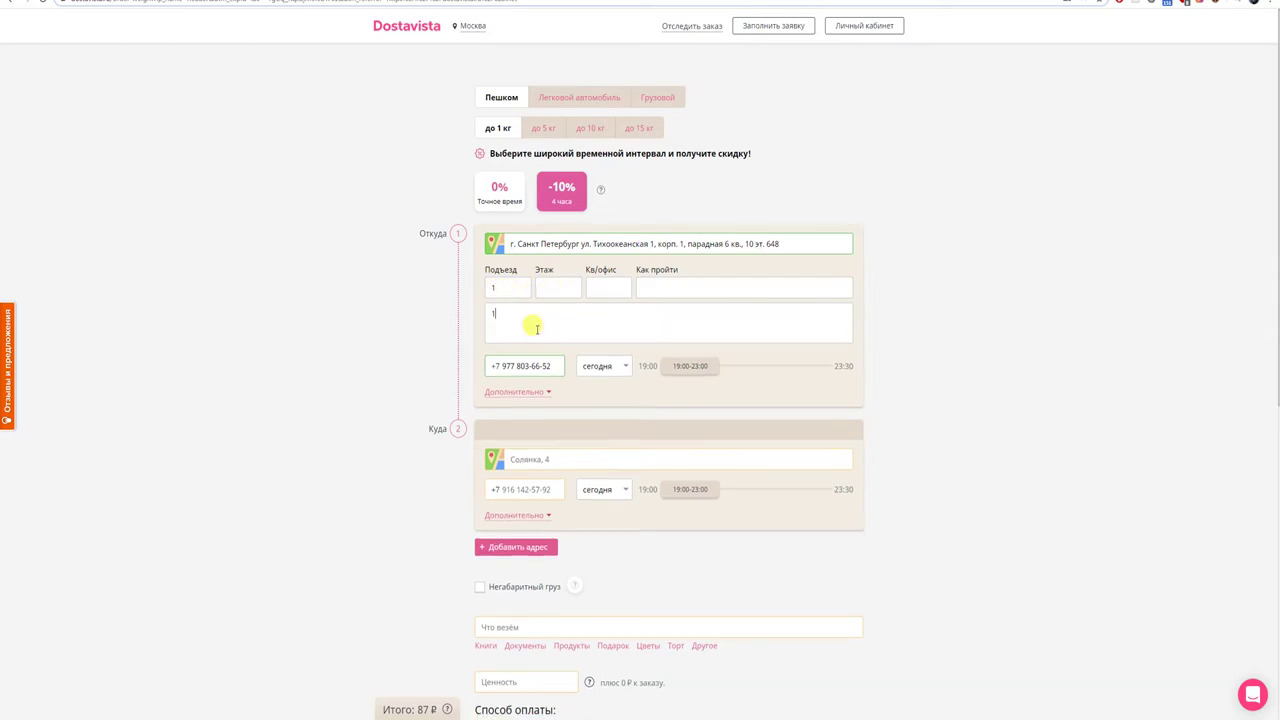
pyautogui.tripleClick(626, 244)
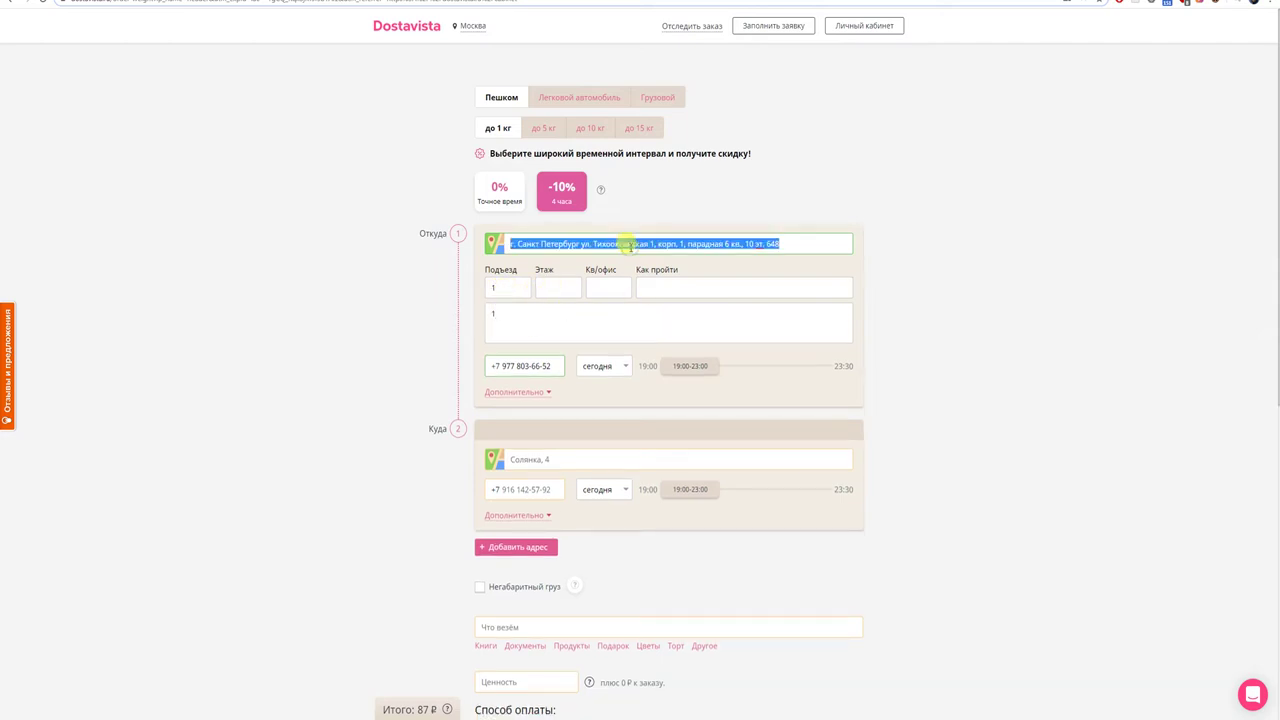
pyautogui.hotkey('ctrl', 'c')
pyautogui.click(557, 313)
pyautogui.hotkey('ctrl', 'a')
pyautogui.hotkey('ctrl', 'v')
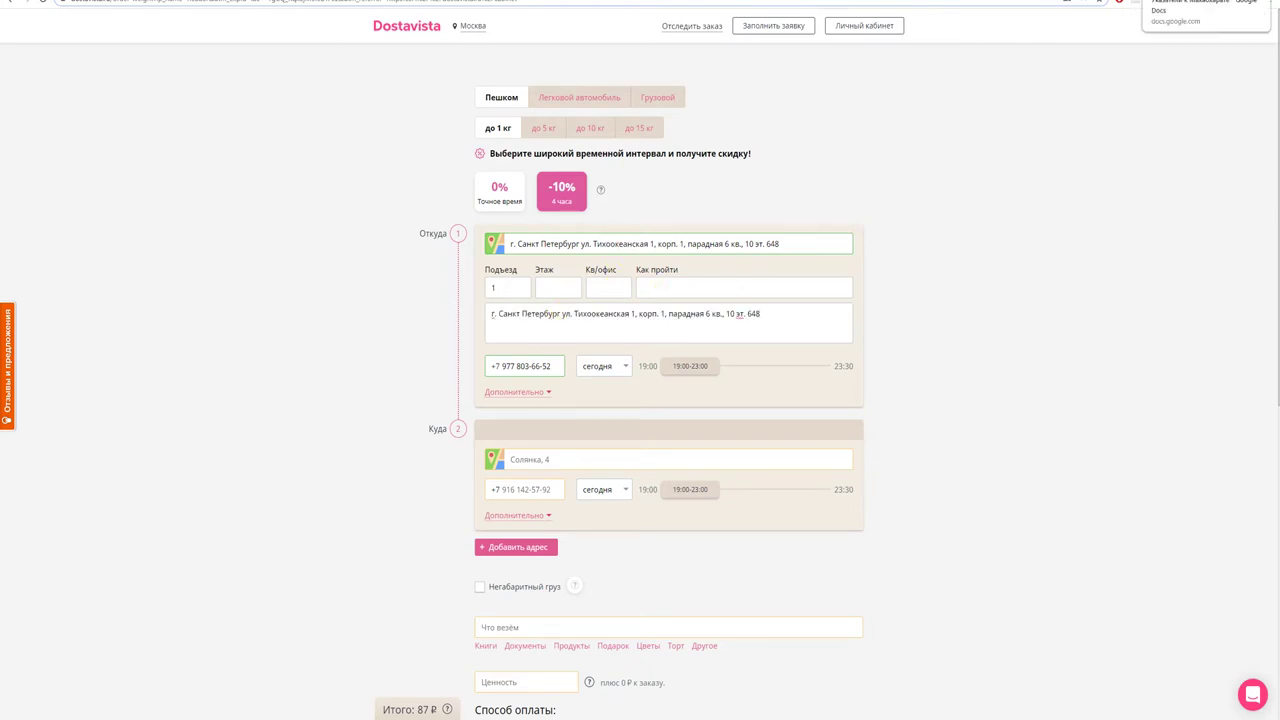
# - Copy the sender's phone number from the VK message
pyautogui.hotkey('ctrl', 'Tab')
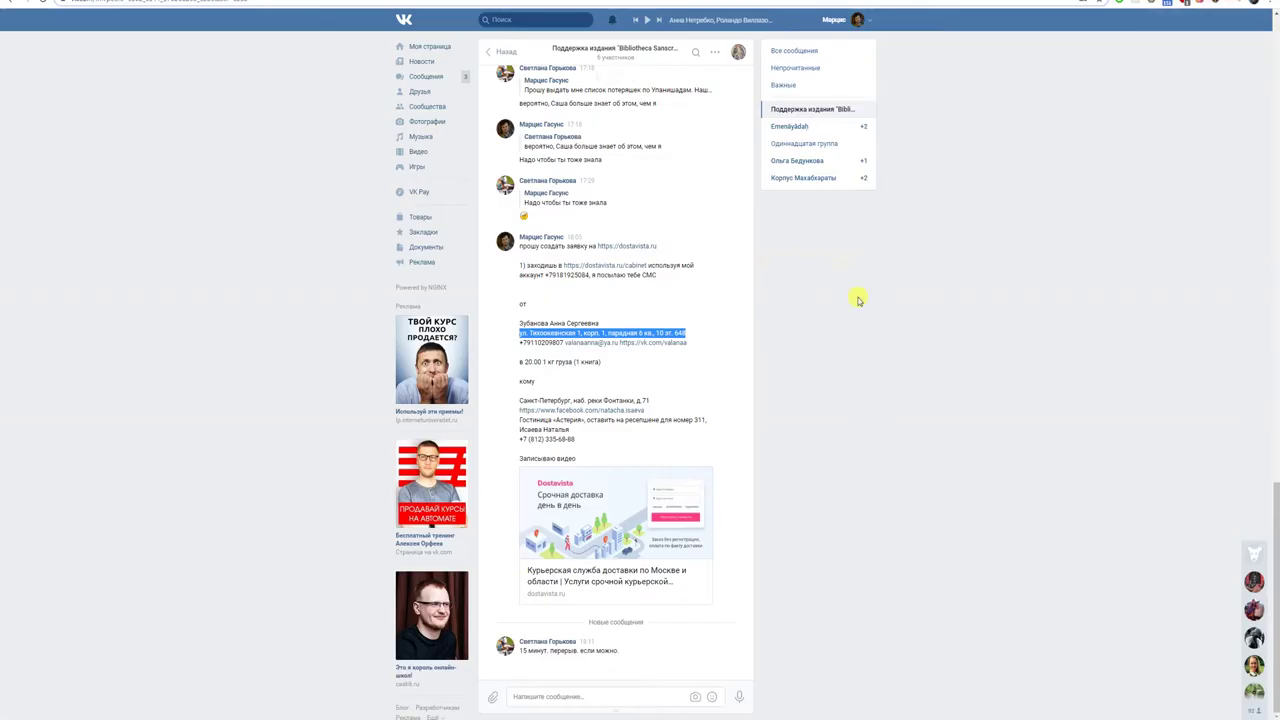
pyautogui.moveTo(564, 344); pyautogui.dragTo(519, 346)
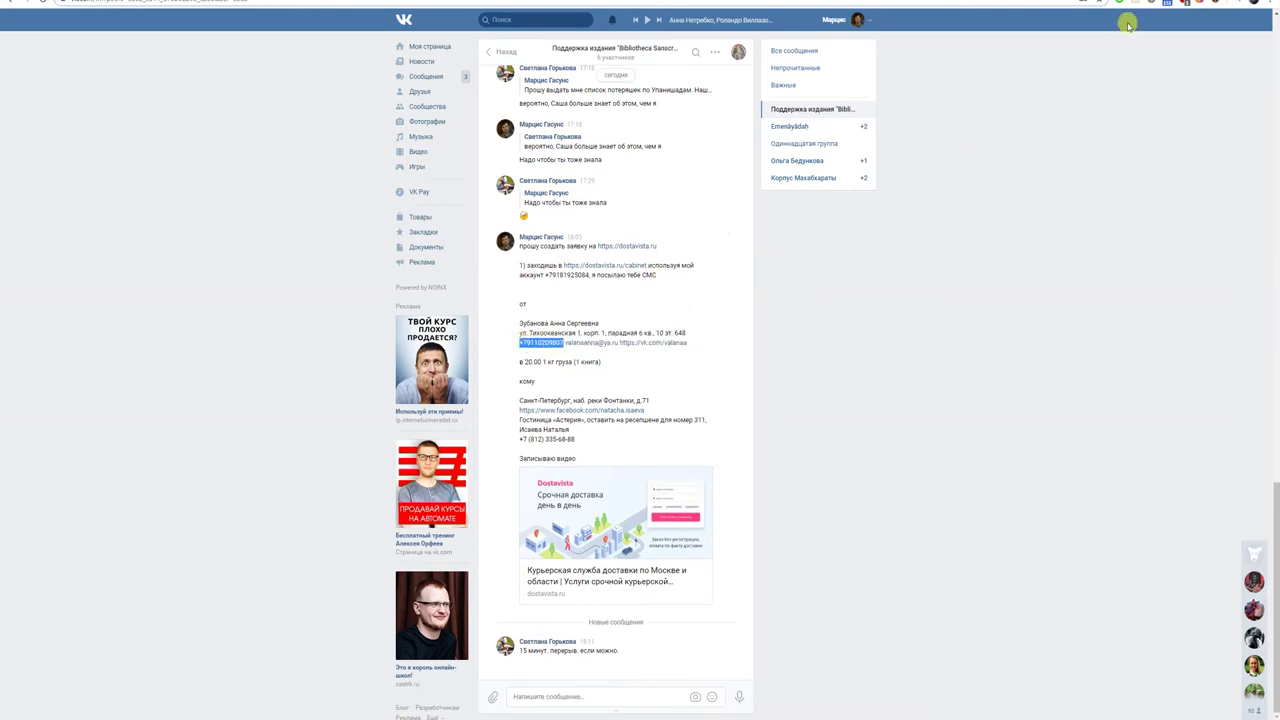
pyautogui.hotkey('ctrl', 'Tab')
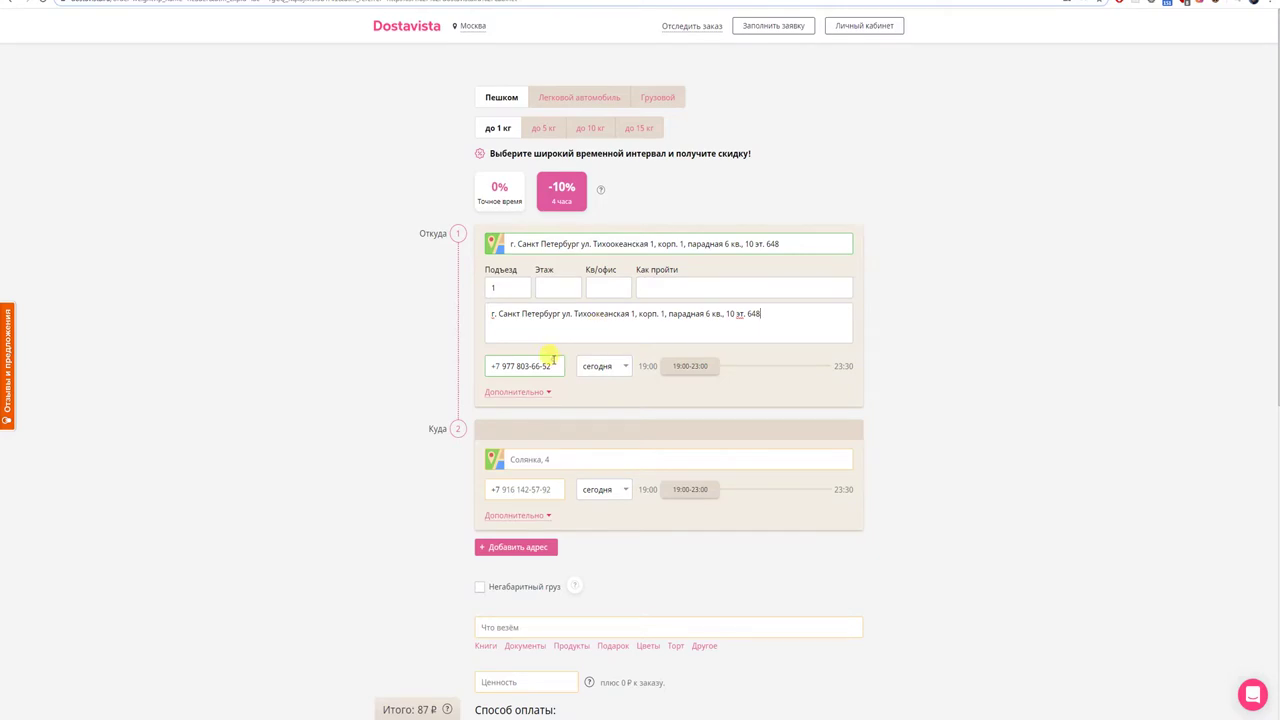
# - Paste the sender's phone and shift the pickup window to start at 19:30
pyautogui.tripleClick(552, 358)
pyautogui.hotkey('ctrl', 'v')
pyautogui.moveTo(688, 376); pyautogui.dragTo(818, 369)
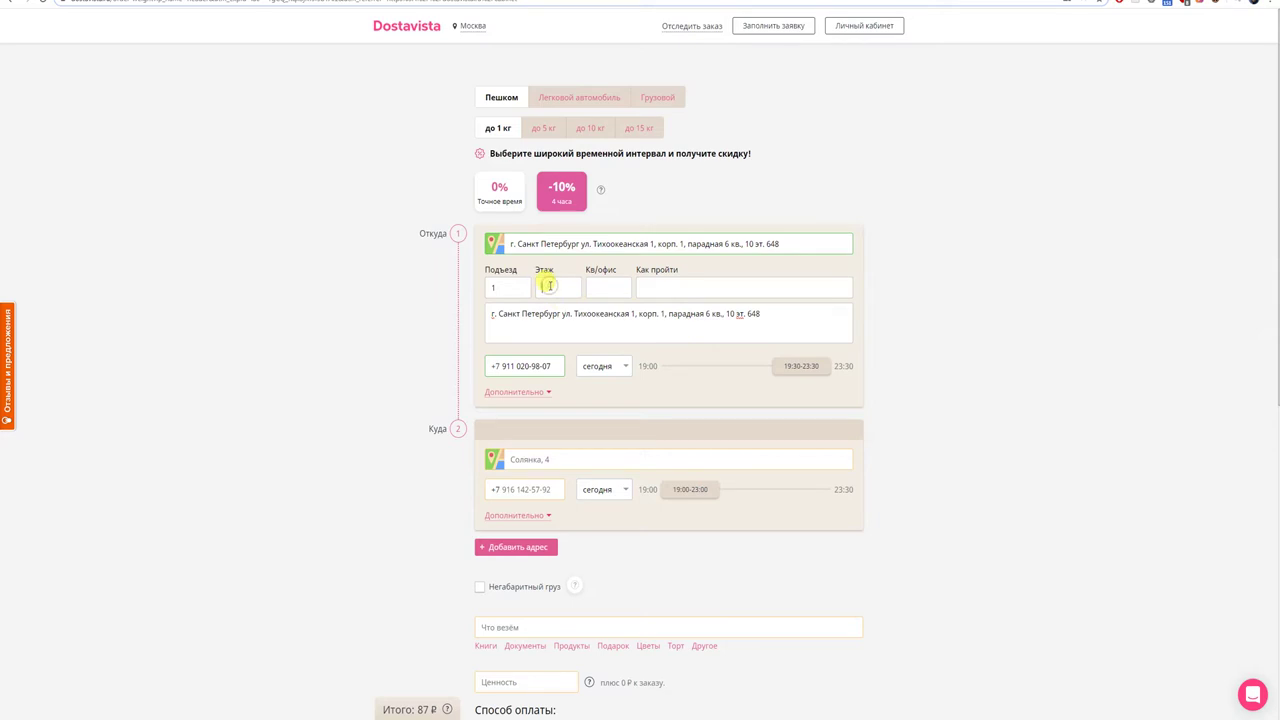
# - Enter floor 10 and the contact's first name in the extra pickup fields
pyautogui.click(549, 286)
pyautogui.write('10')
pyautogui.click(549, 394)
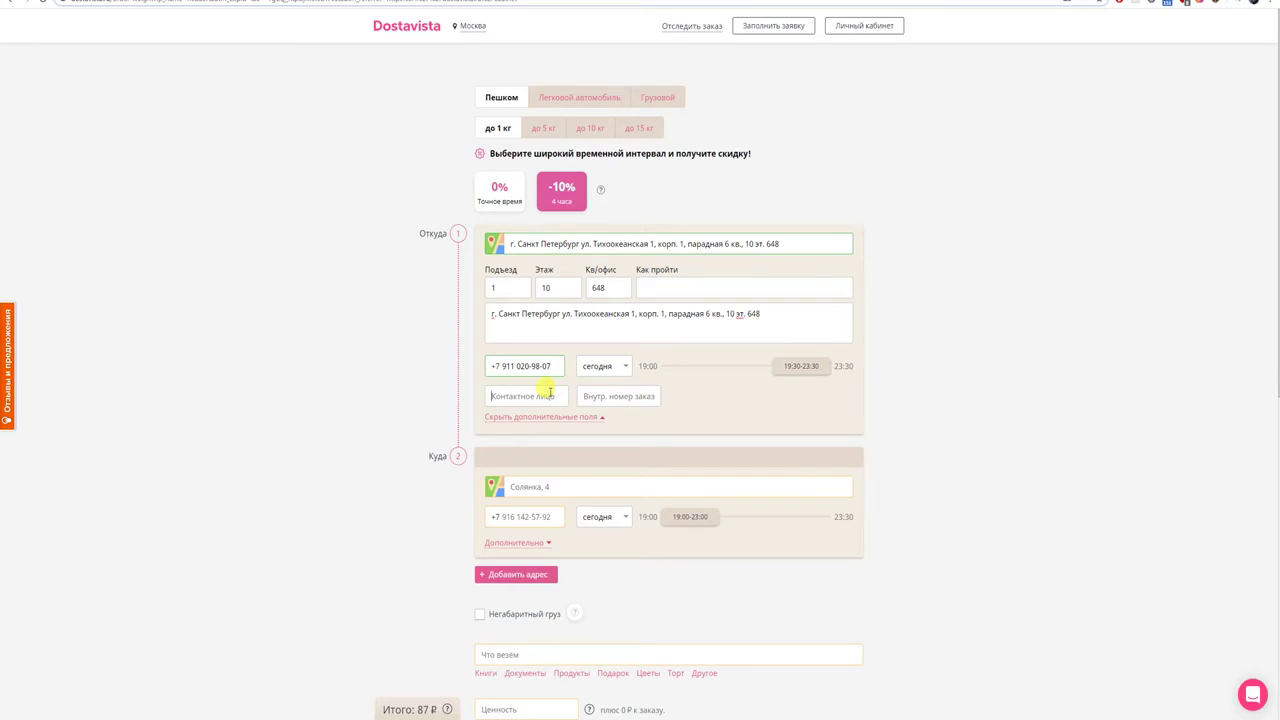
pyautogui.write('Анна')
# - Copy the recipient's address from the VK chat message
pyautogui.click(1210, 8)
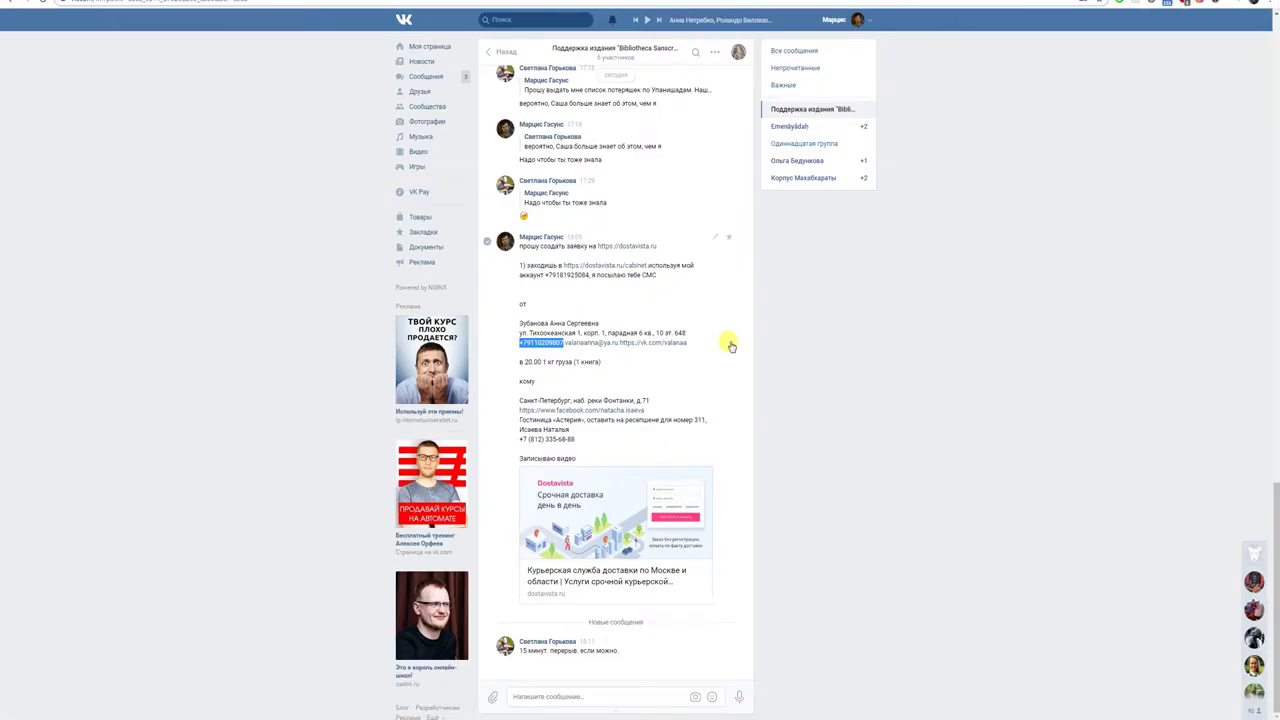
pyautogui.moveTo(522, 406); pyautogui.dragTo(653, 403)
pyautogui.hotkey('ctrl', 'c')
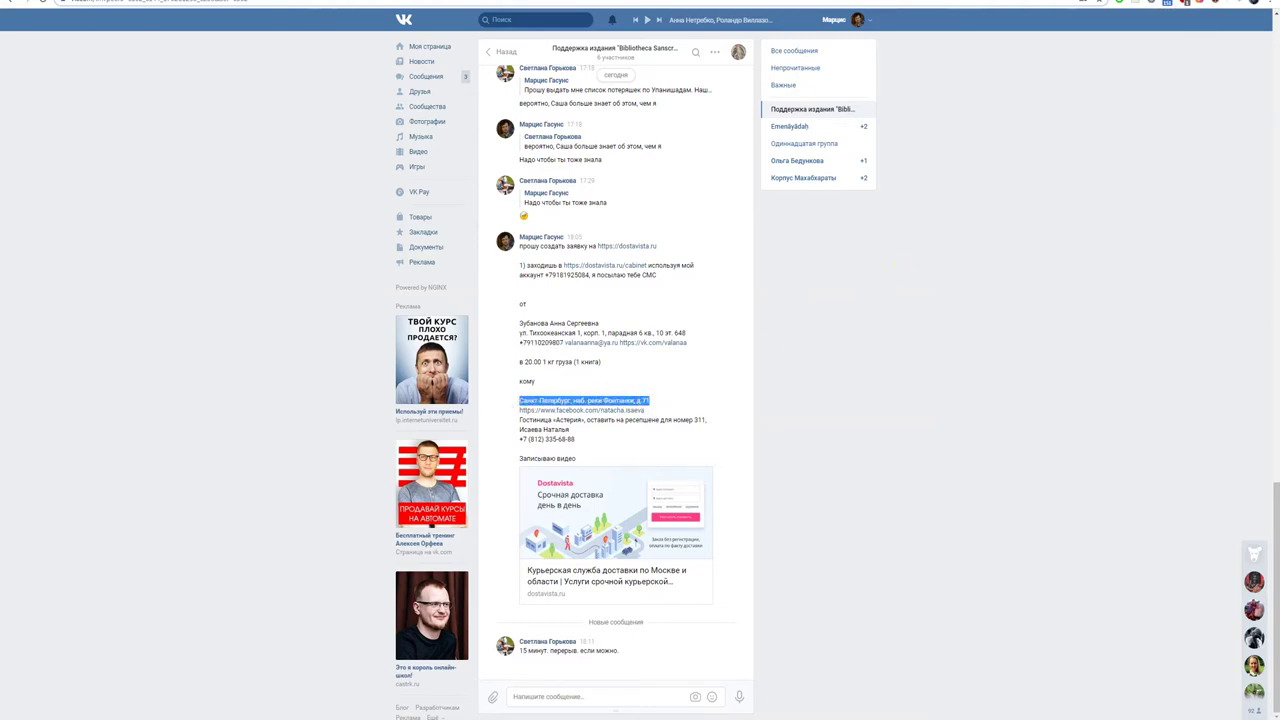
pyautogui.hotkey('ctrl', 'Tab')
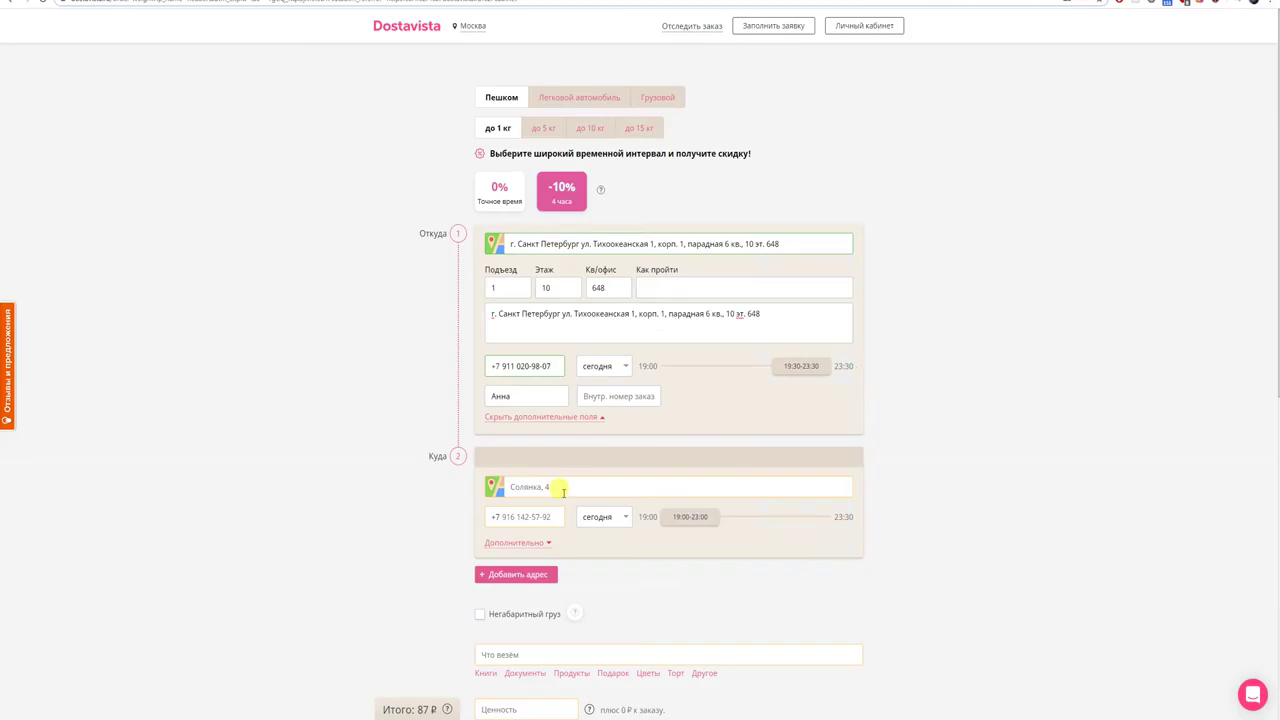
pyautogui.click(495, 487)
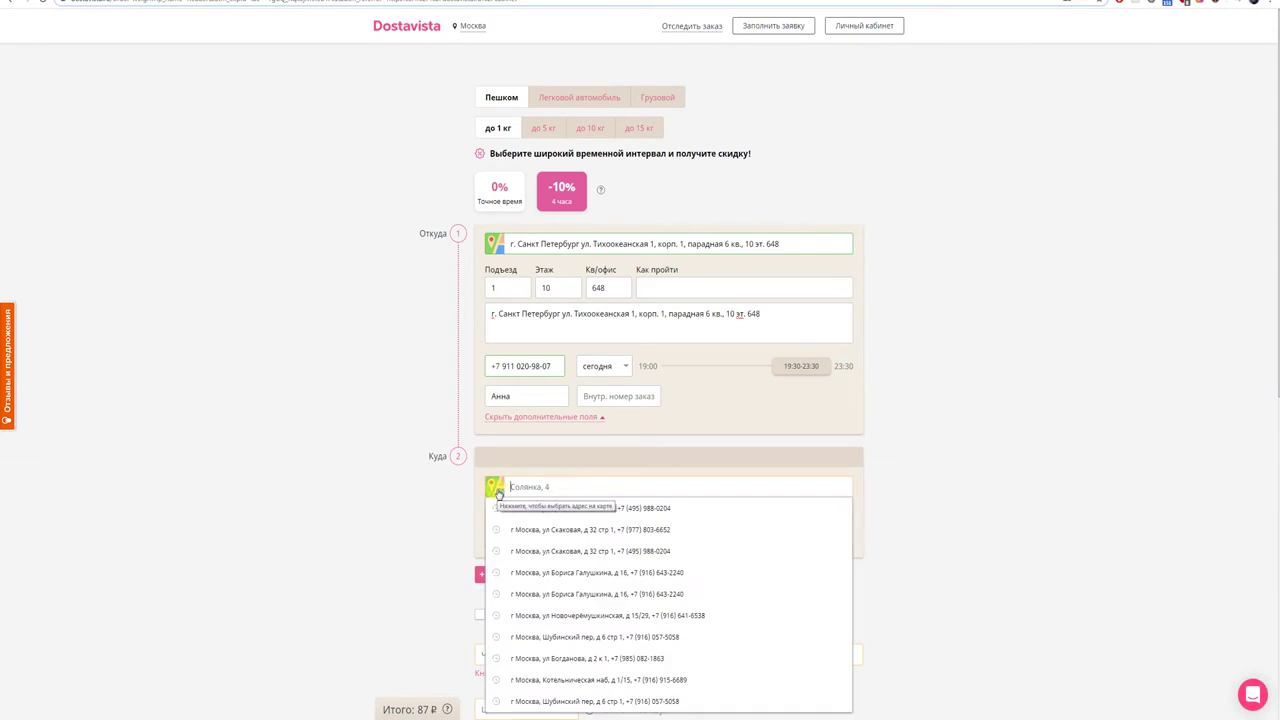
pyautogui.write('г с')
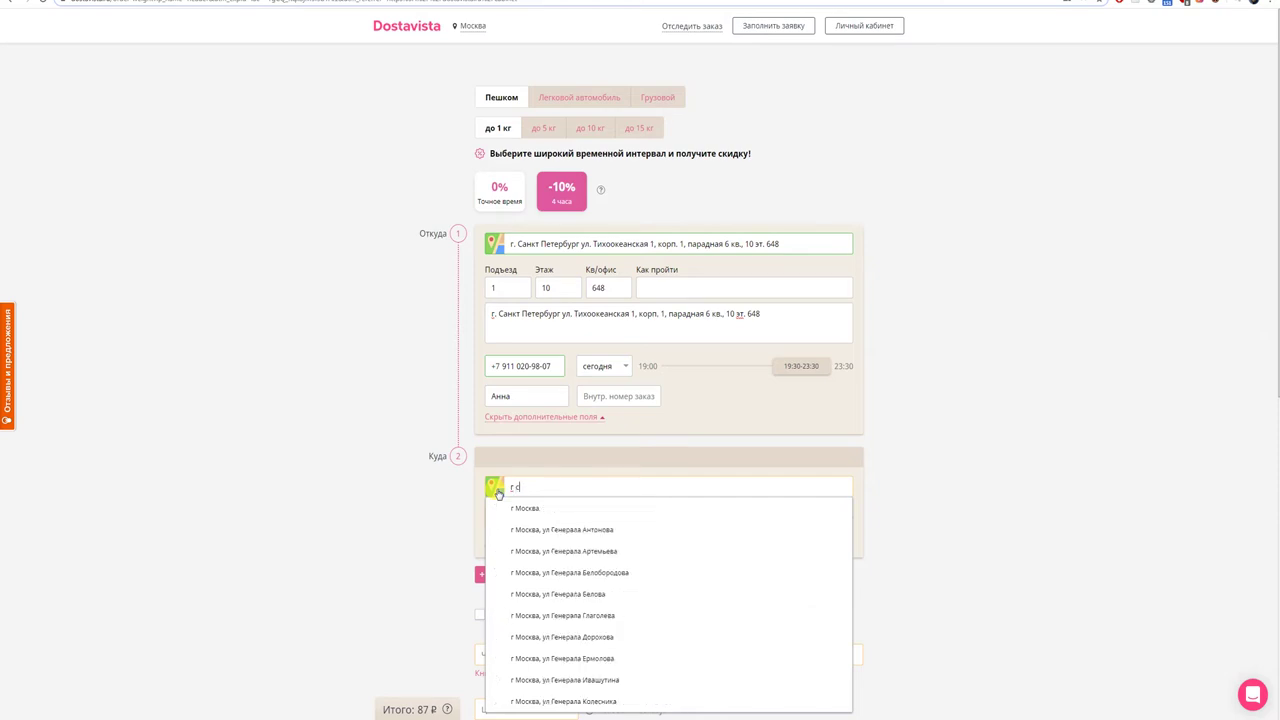
pyautogui.write('анкт')
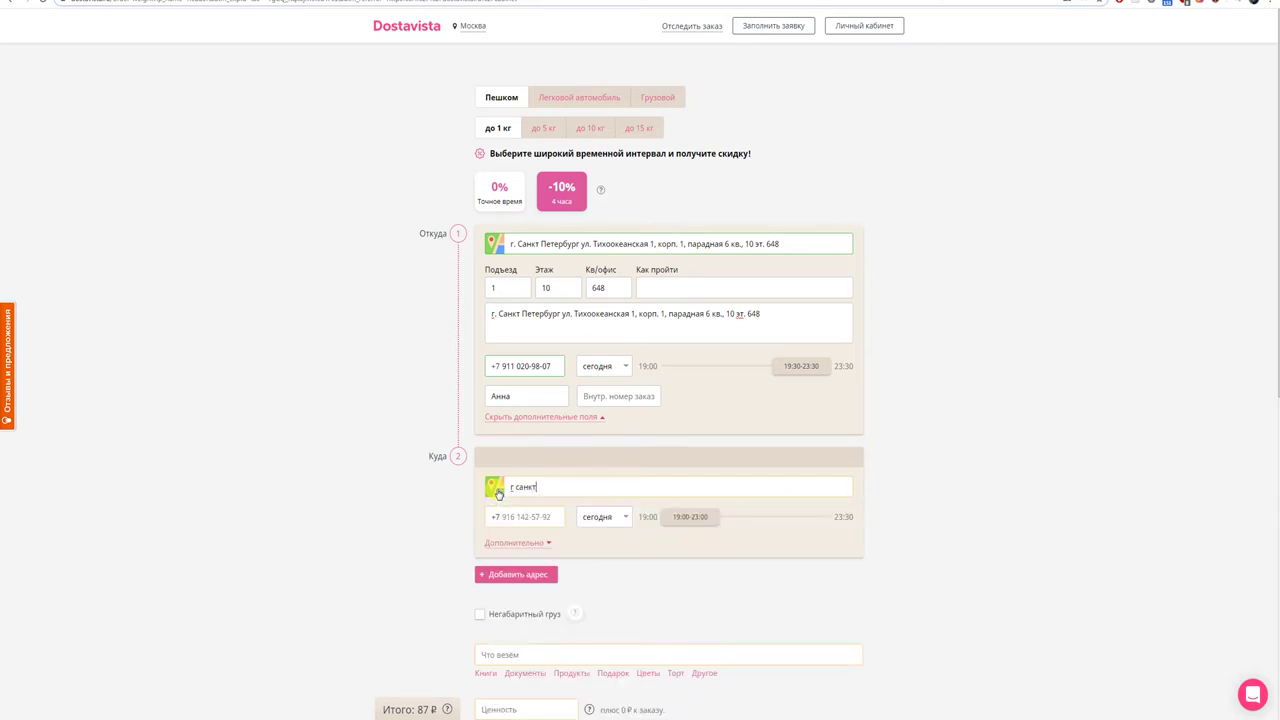
pyautogui.press('BackSpace')
pyautogui.press('BackSpace')
pyautogui.press('BackSpace')
pyautogui.press('BackSpace')
pyautogui.press('BackSpace')
pyautogui.write('Санкт')
pyautogui.write('Петербург')
pyautogui.hotkey('ctrl', 'v')
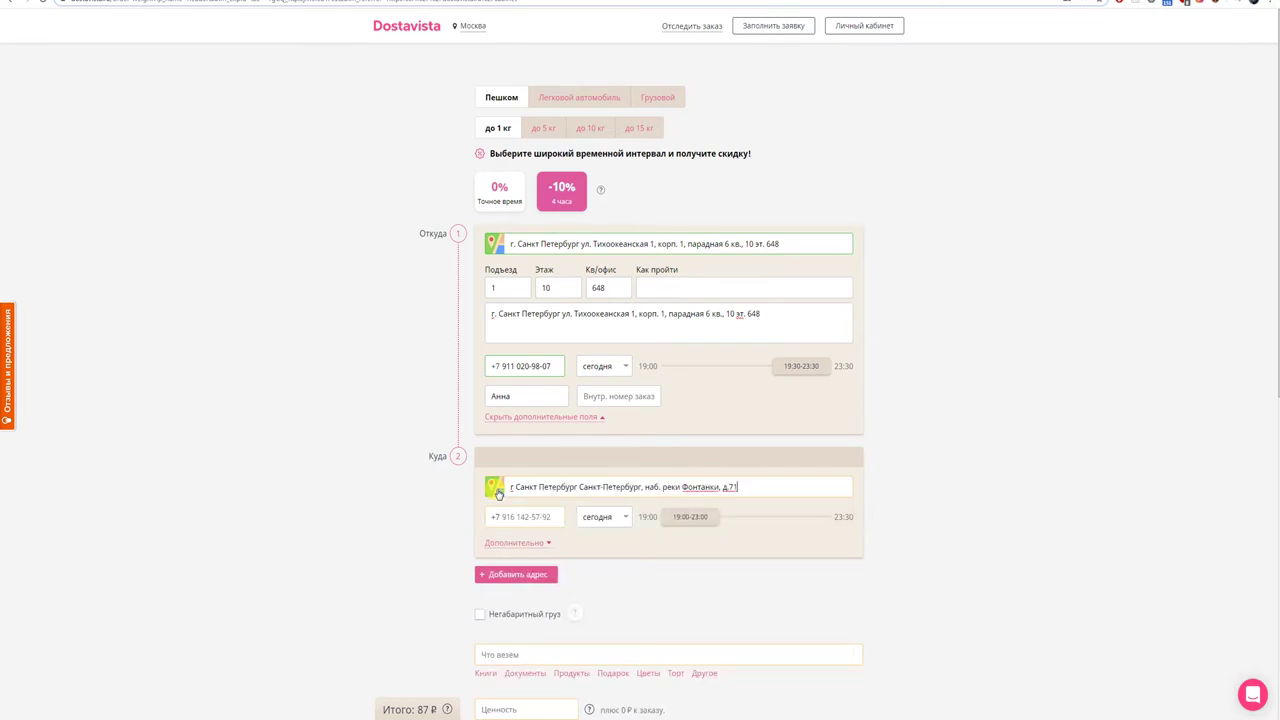
pyautogui.click(577, 487)
pyautogui.keyDown('shift'); pyautogui.click(638, 487); pyautogui.keyUp('shift')
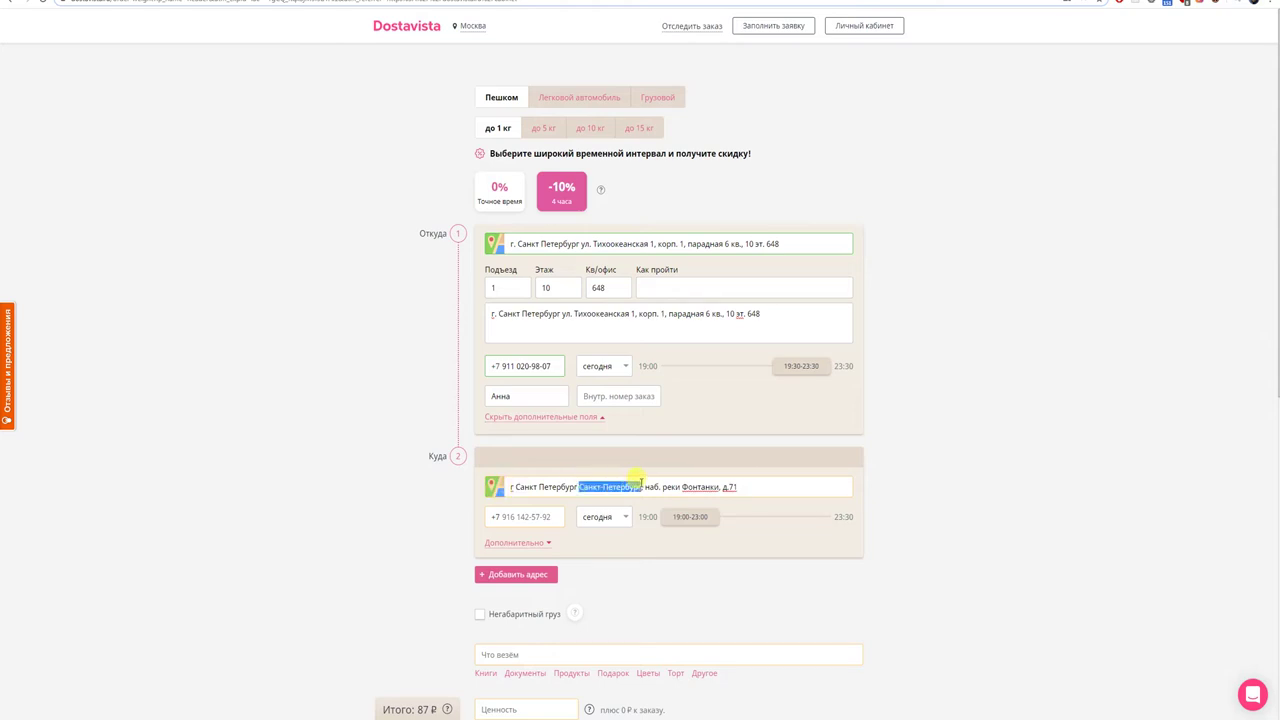
pyautogui.press('BackSpace')
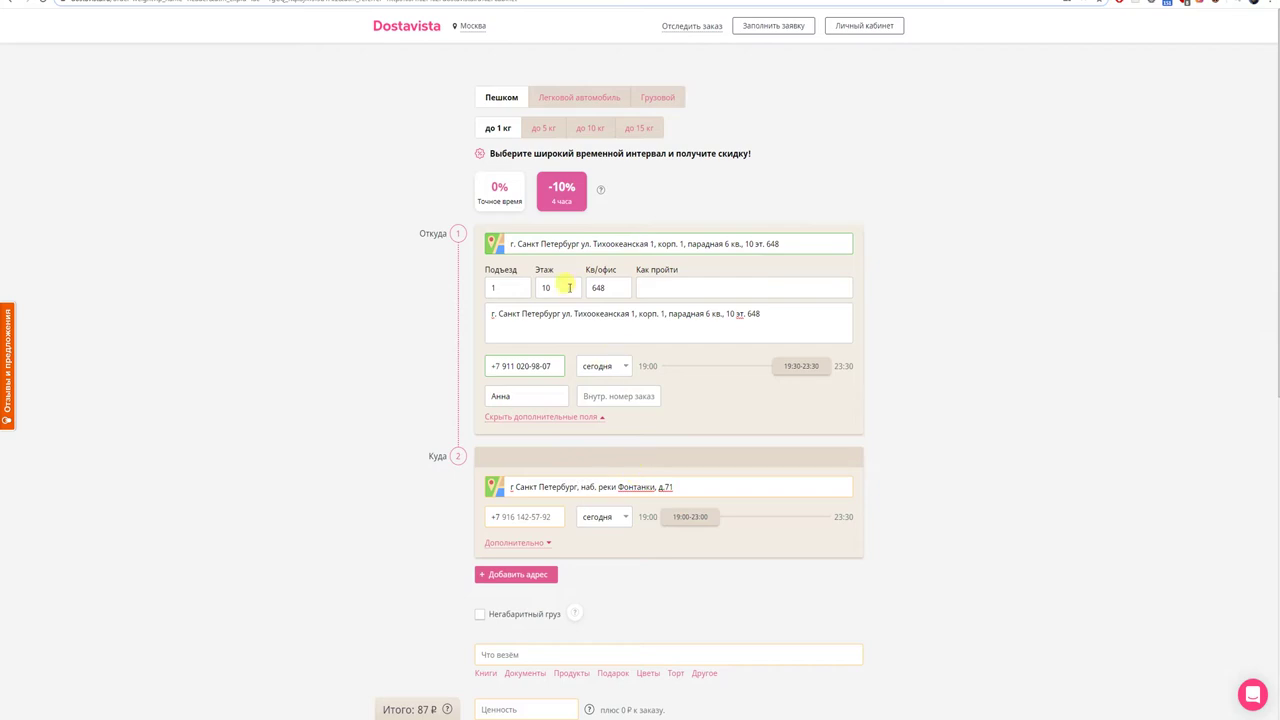
# - Switch the service city to Санкт-Петербург and open the personal account
pyautogui.click(472, 26)
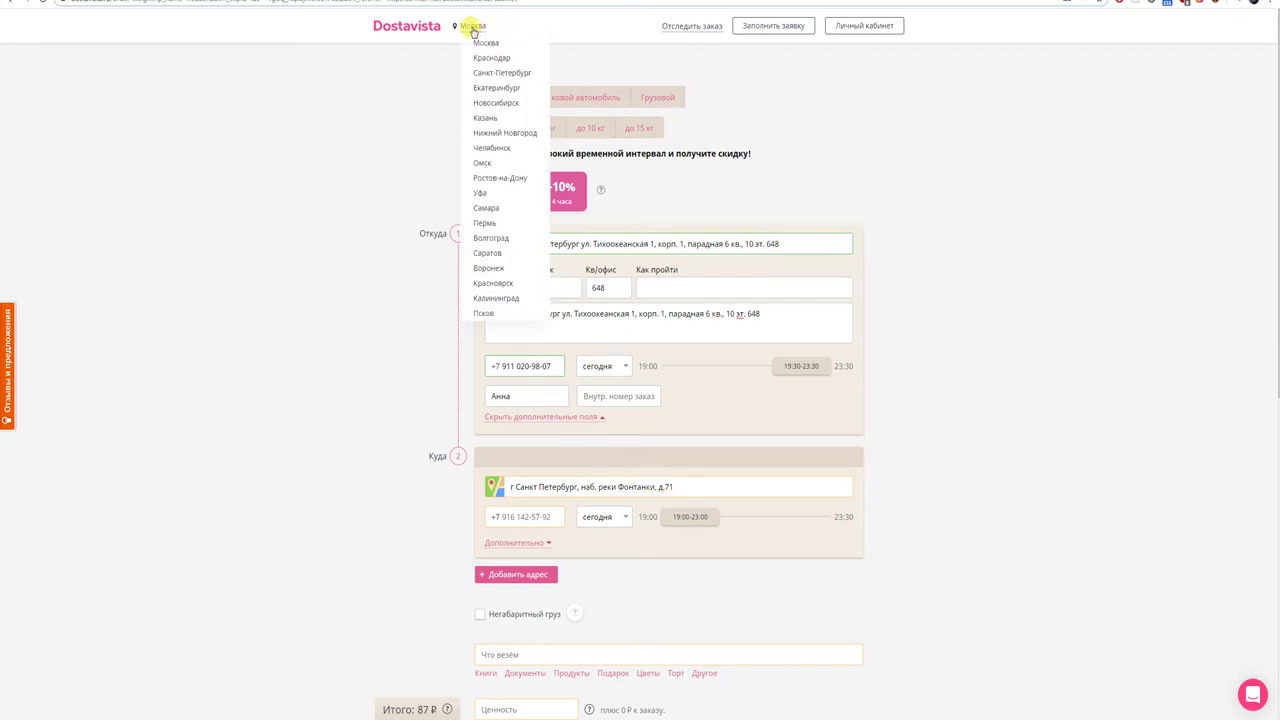
pyautogui.click(487, 76)
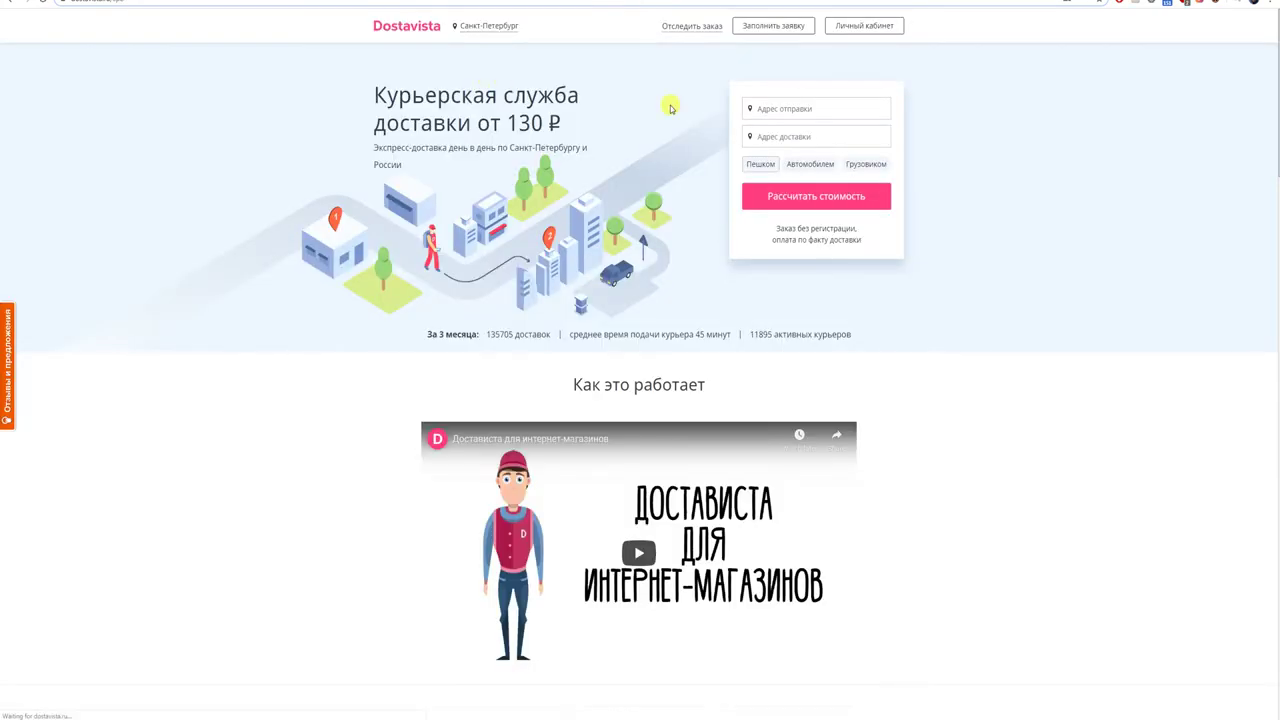
pyautogui.click(856, 32)
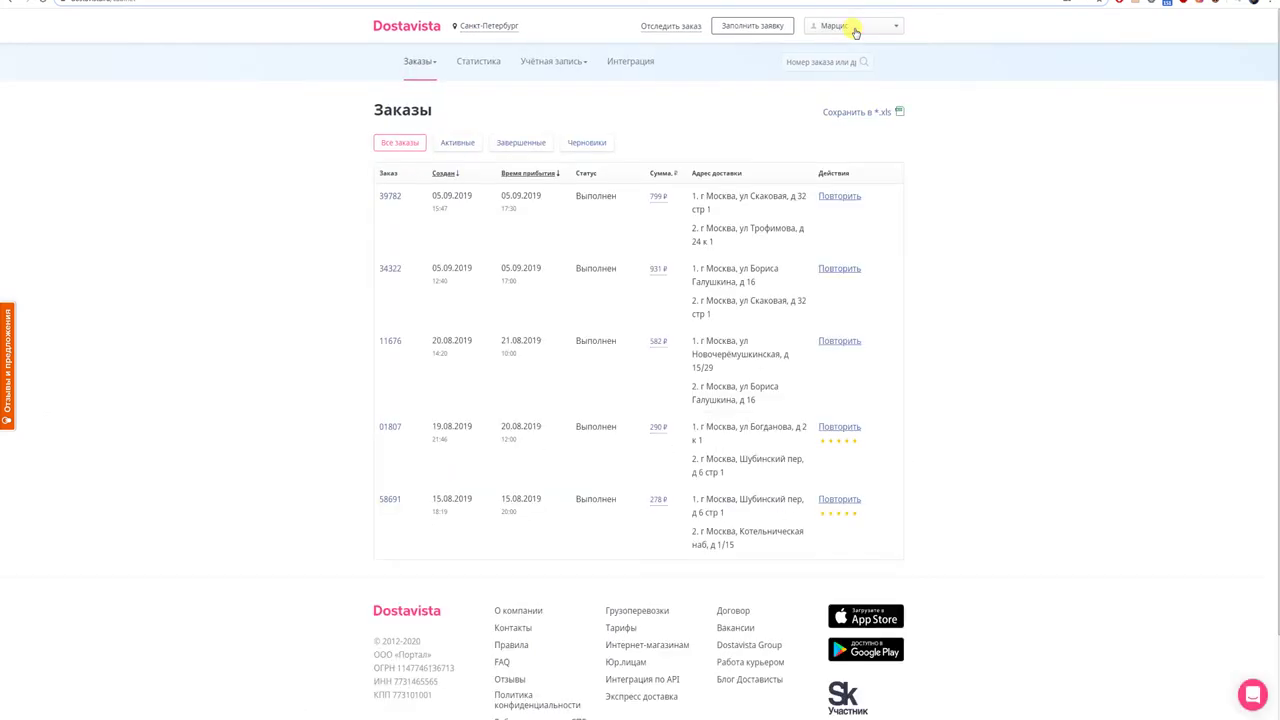
# - Start a new up-to-1 kg order with the -10% window, pickup 19:30–23:30
pyautogui.click(729, 27)
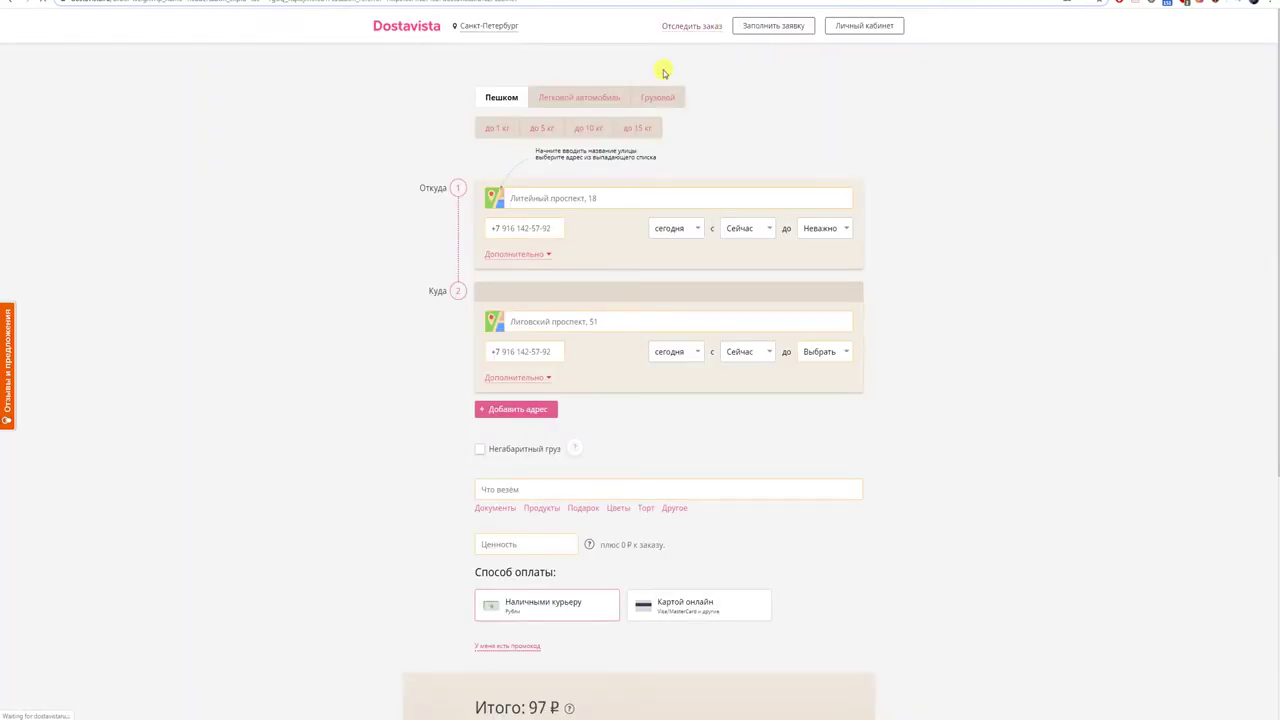
pyautogui.click(491, 135)
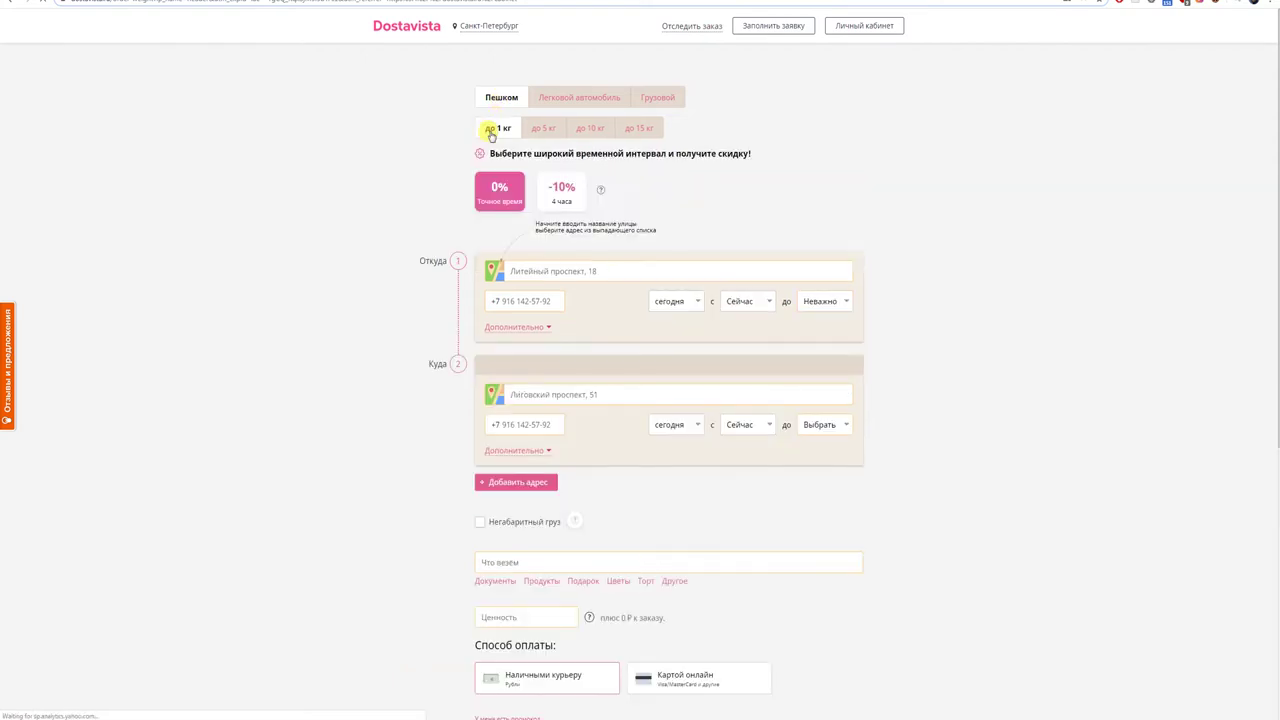
pyautogui.click(562, 192)
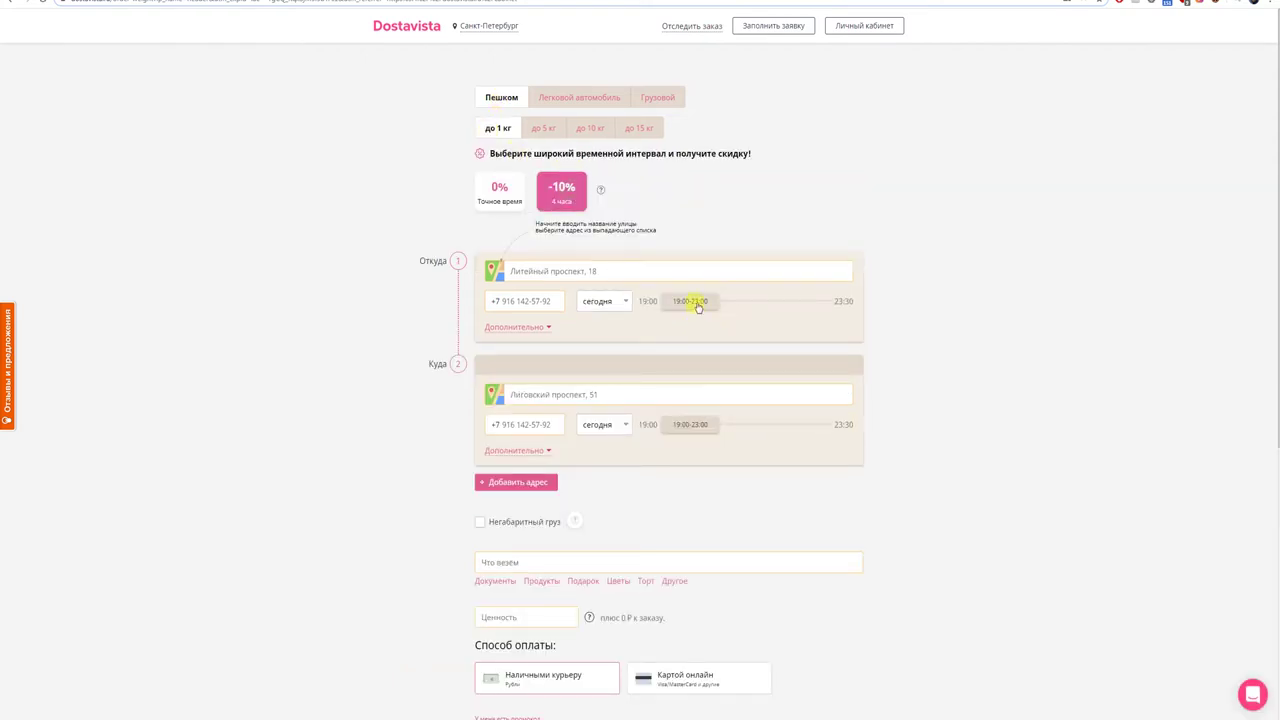
pyautogui.moveTo(697, 300); pyautogui.dragTo(829, 306)
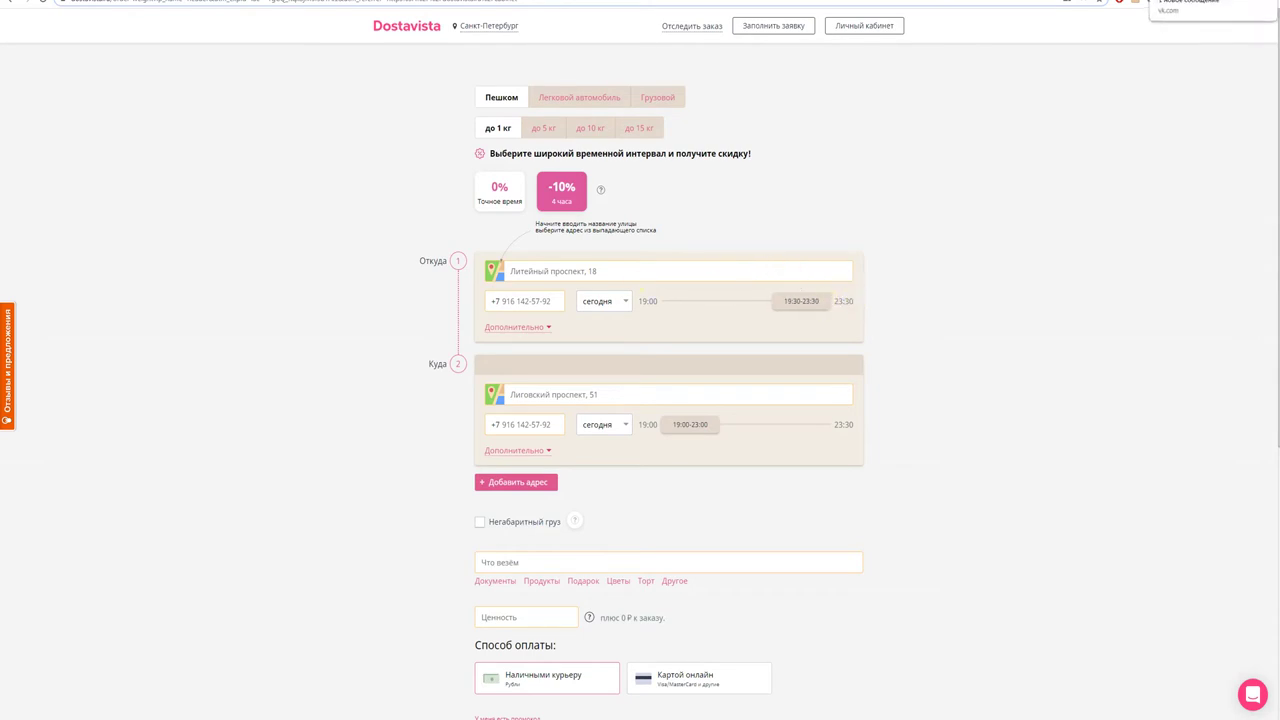
# - Copy the sender's address line from the chat
pyautogui.hotkey('ctrl', 'Tab')
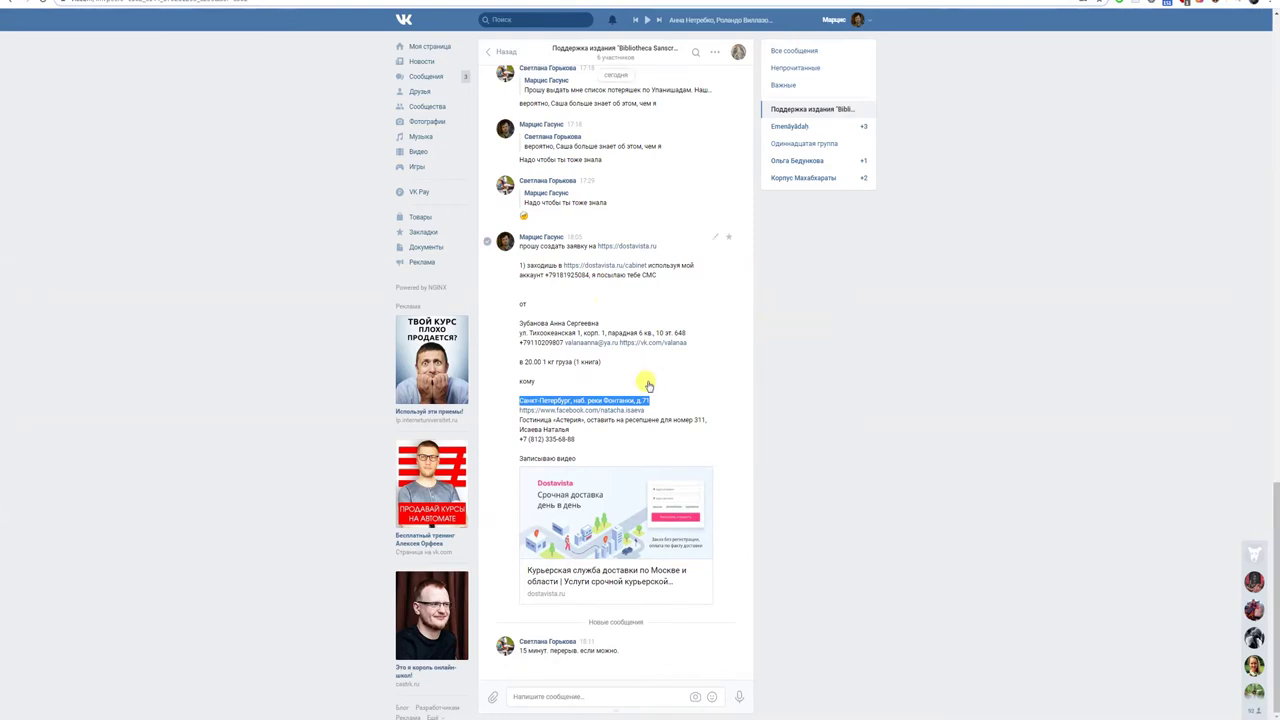
pyautogui.moveTo(521, 333); pyautogui.dragTo(684, 342)
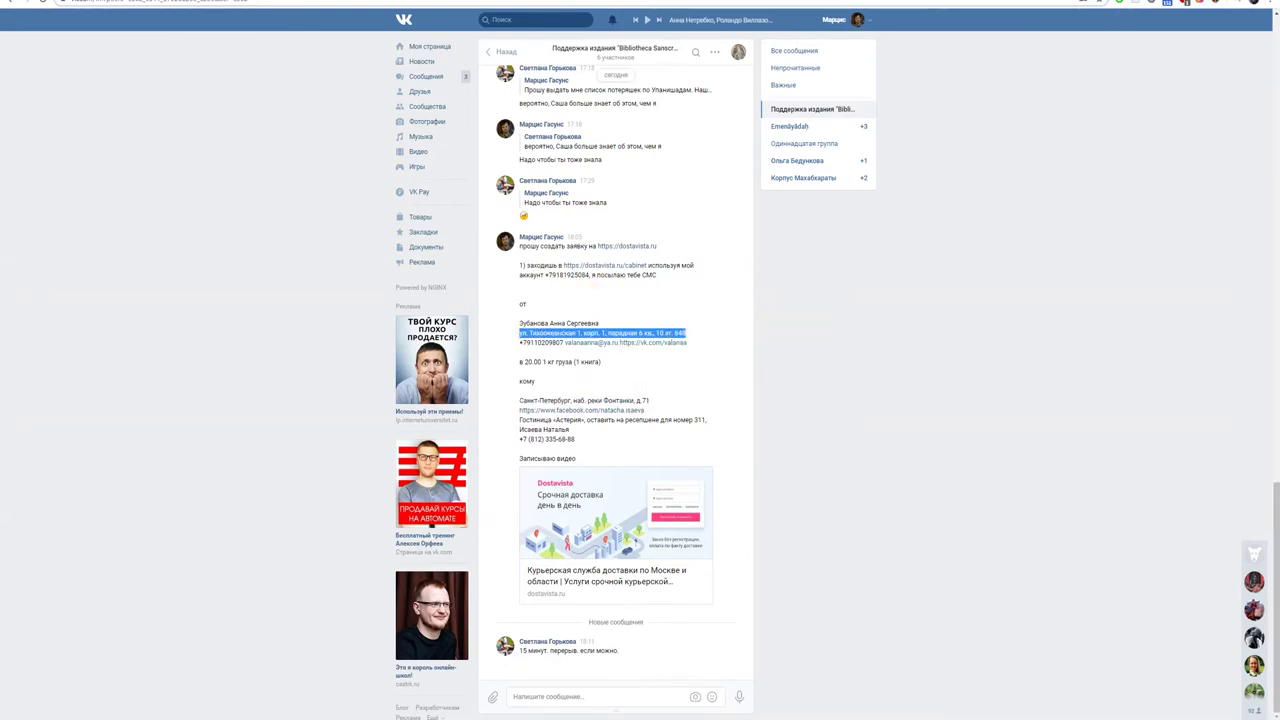
pyautogui.hotkey('ctrl', 'c')
pyautogui.hotkey('ctrl', 'shift', 'Tab')
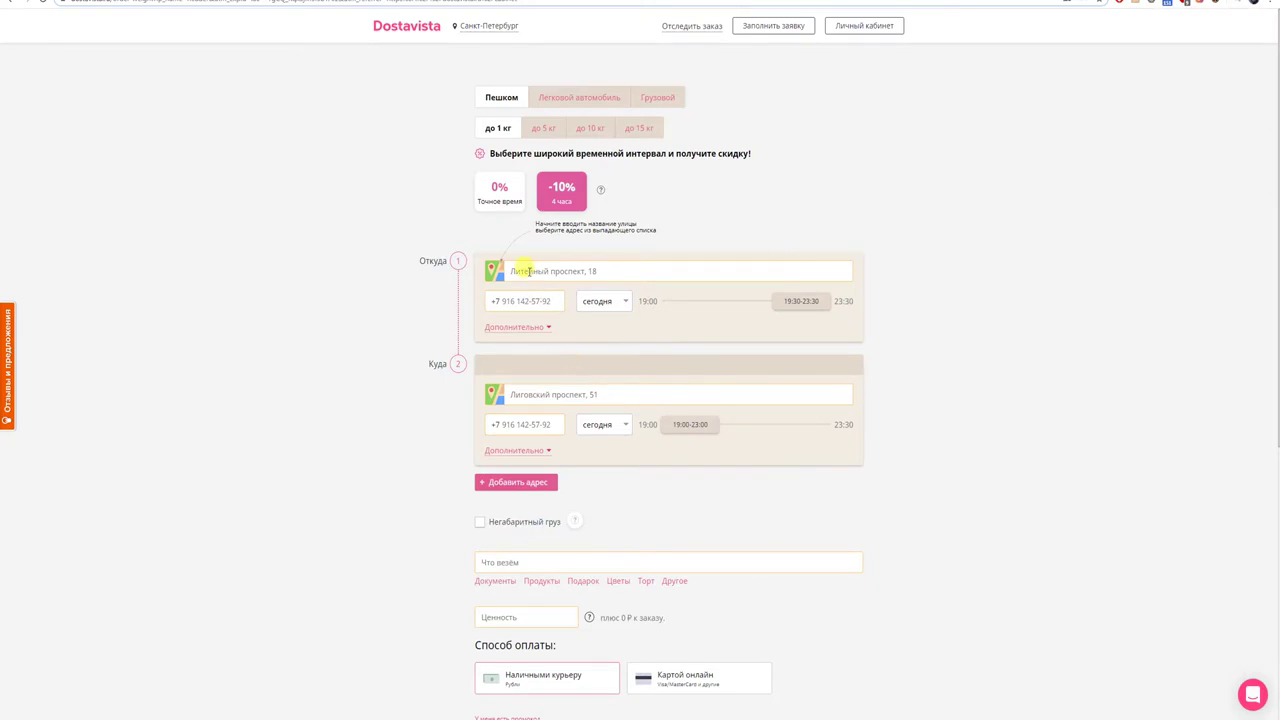
# - Paste the sender's address into Откуда and enter the contact's first name
pyautogui.hotkey('ctrl', 'v')
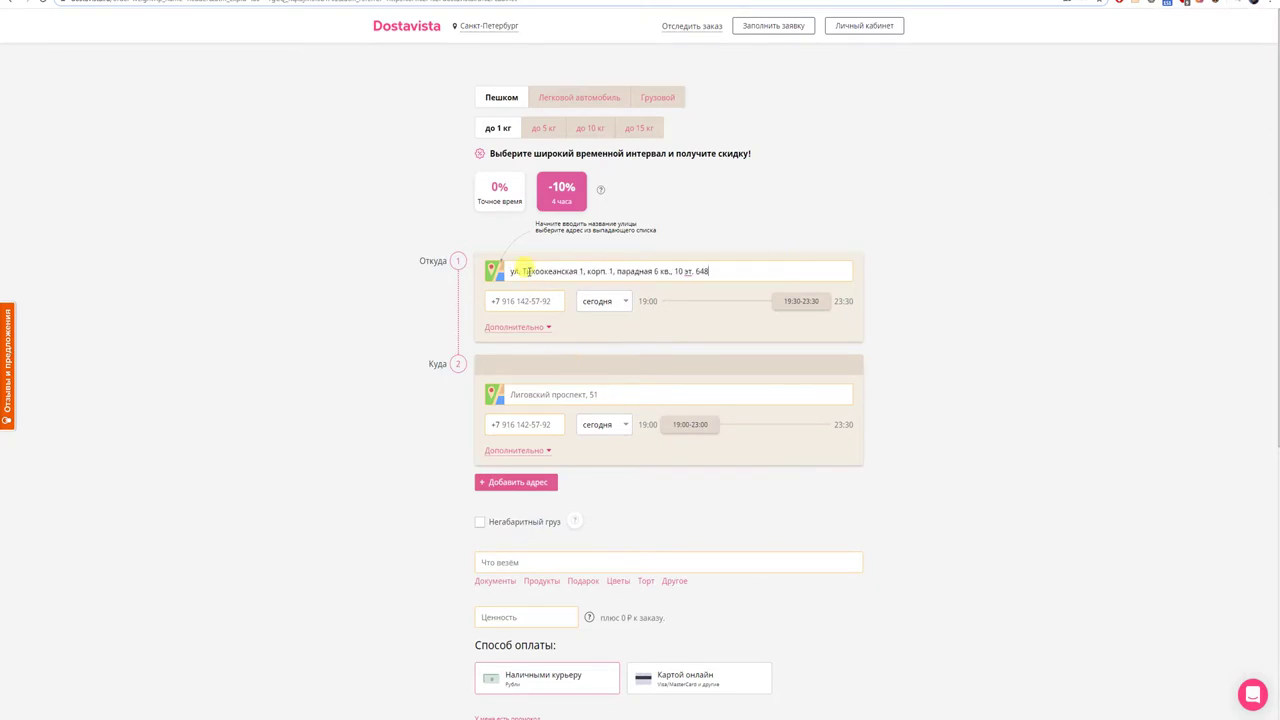
pyautogui.click(547, 330)
pyautogui.click(527, 335)
pyautogui.write('Анна')
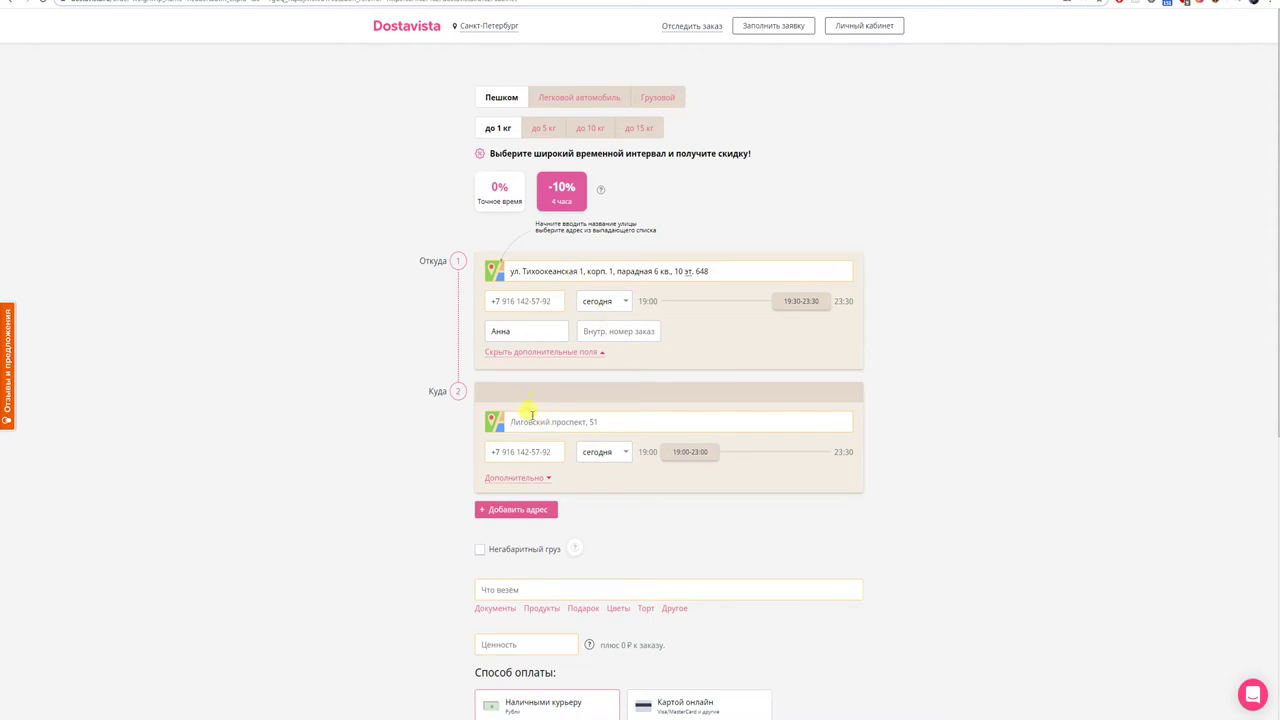
pyautogui.hotkey('ctrl', 'Tab')
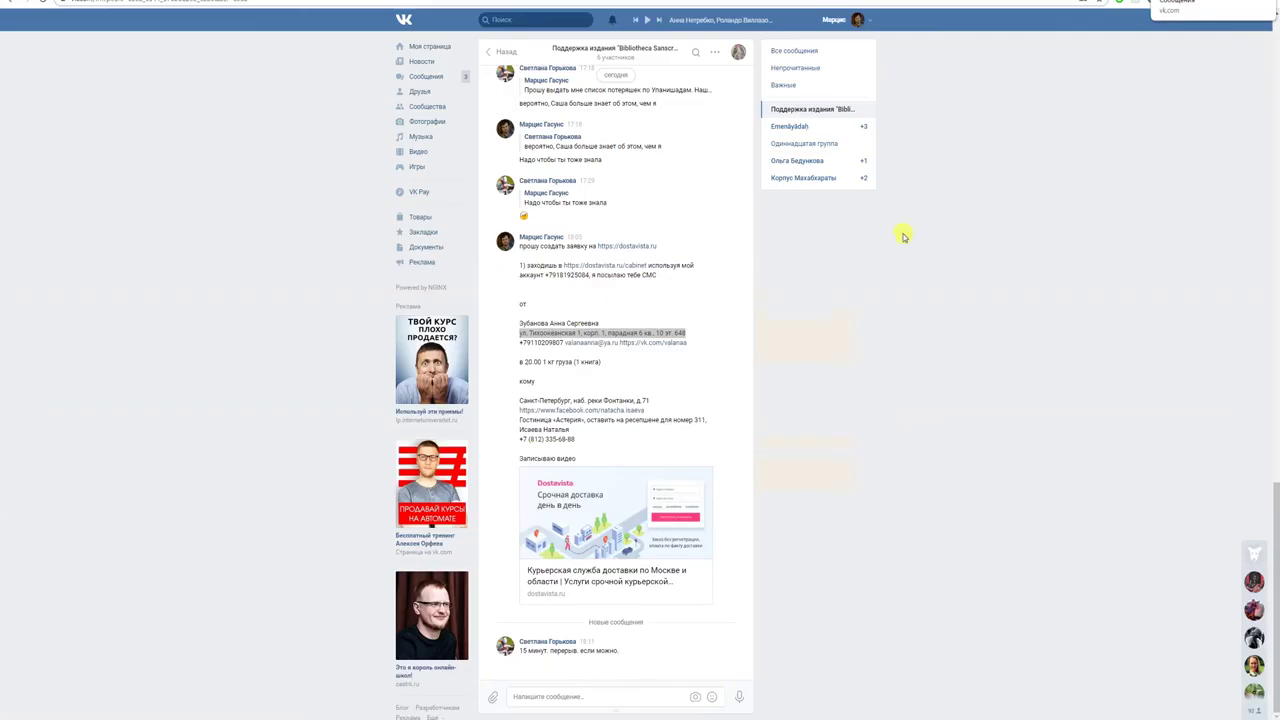
pyautogui.moveTo(652, 402); pyautogui.dragTo(572, 402)
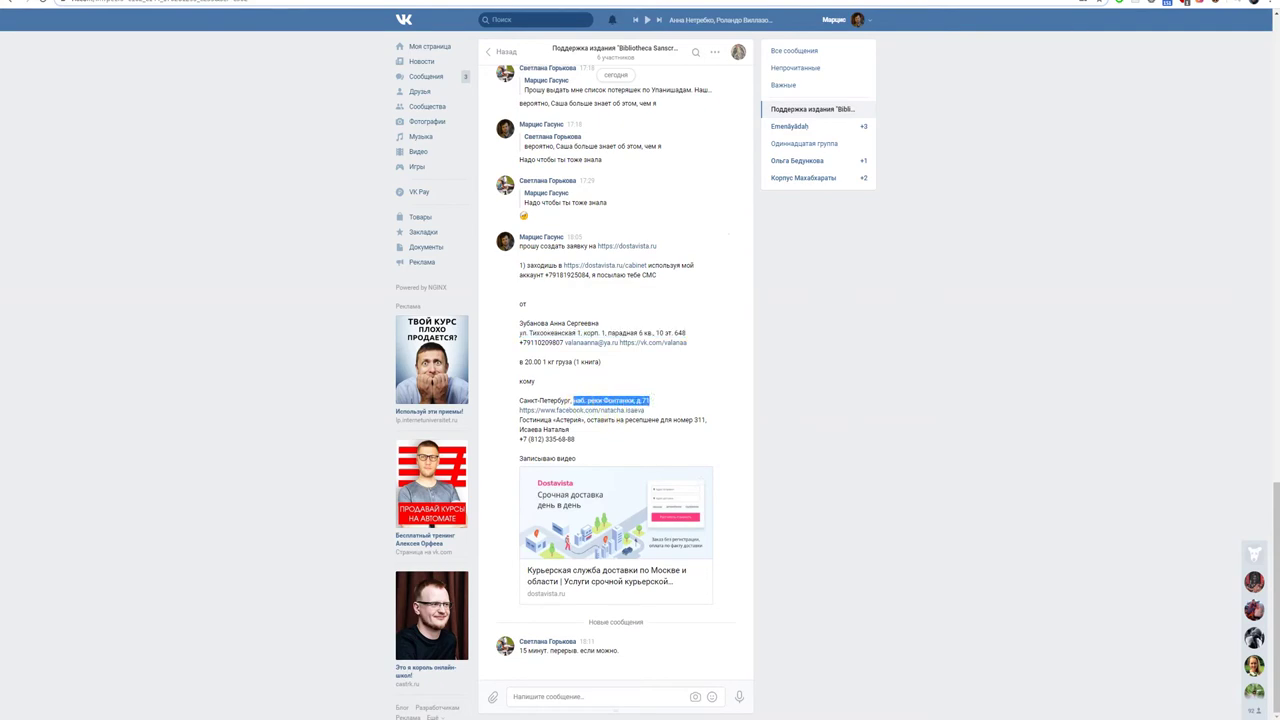
# - Paste the recipient's Fontanka embankment address into the Куда field
pyautogui.hotkey('ctrl', 'Tab')
pyautogui.click(557, 420)
pyautogui.hotkey('ctrl', 'v')
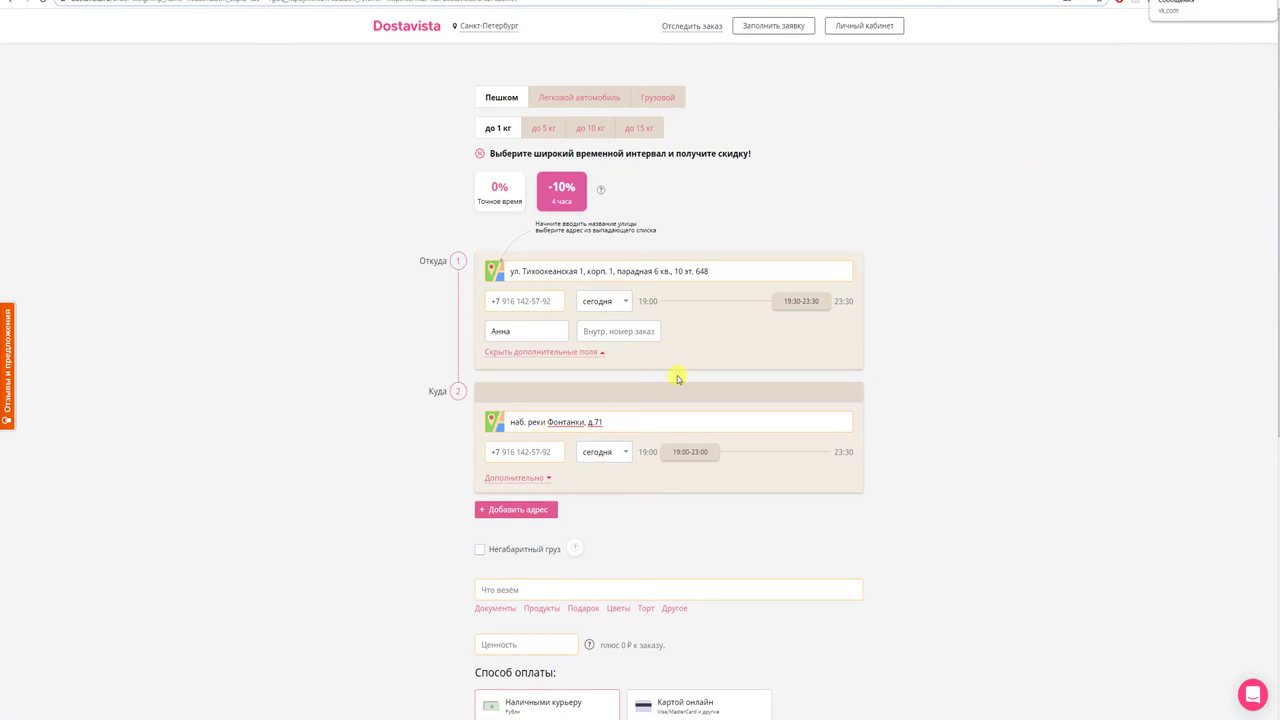
# - Copy the recipient's phone from the chat and fill the delivery phone field
pyautogui.hotkey('ctrl', 'Tab')
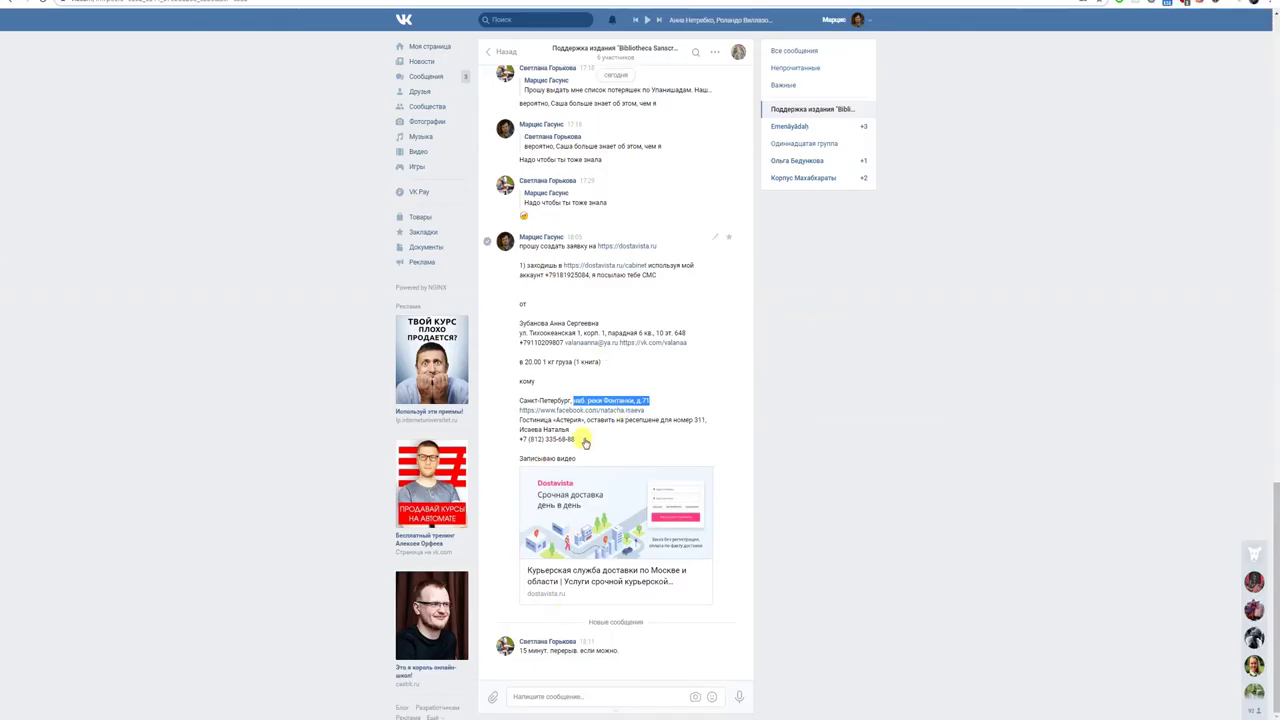
pyautogui.moveTo(581, 439); pyautogui.dragTo(527, 440)
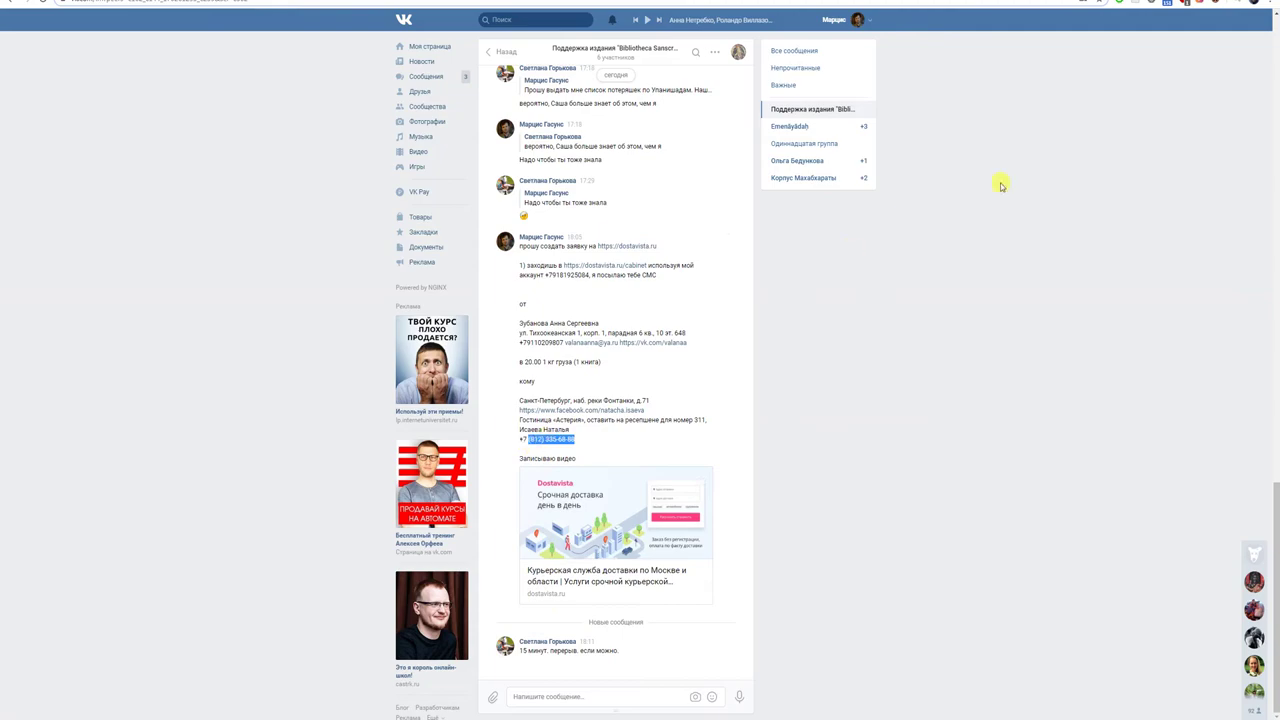
pyautogui.hotkey('ctrl', 'Tab')
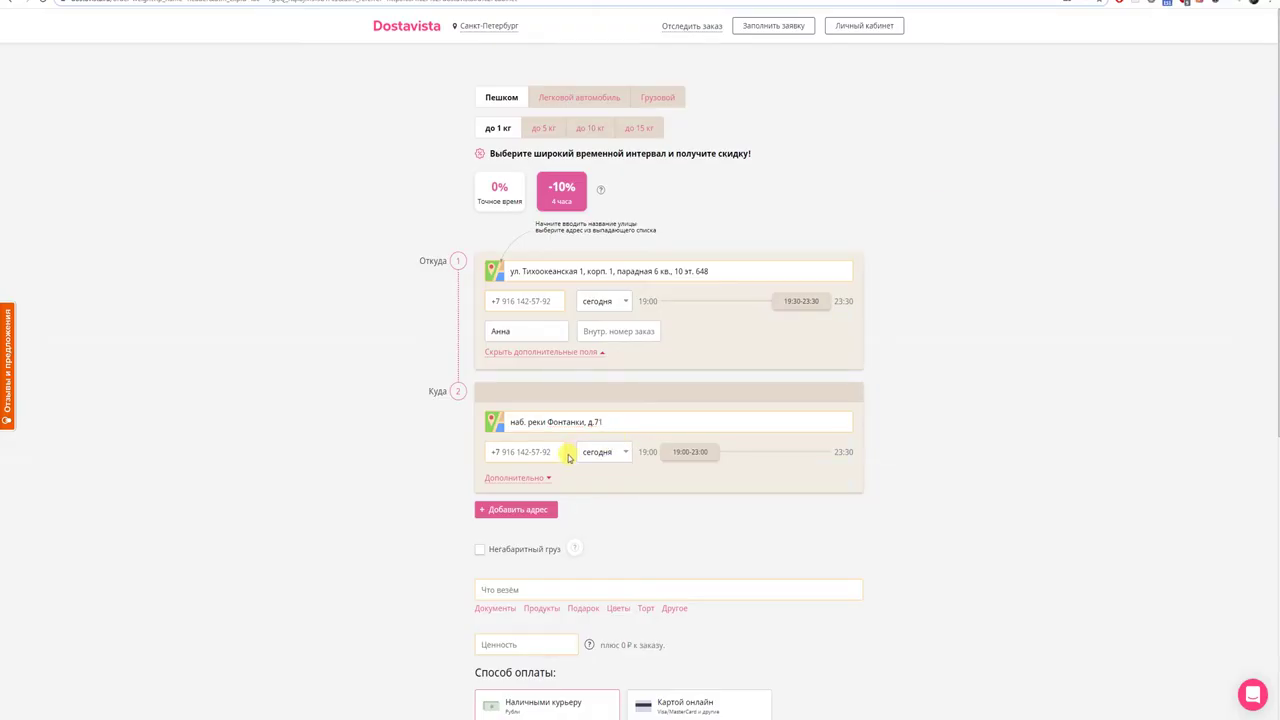
pyautogui.click(528, 478)
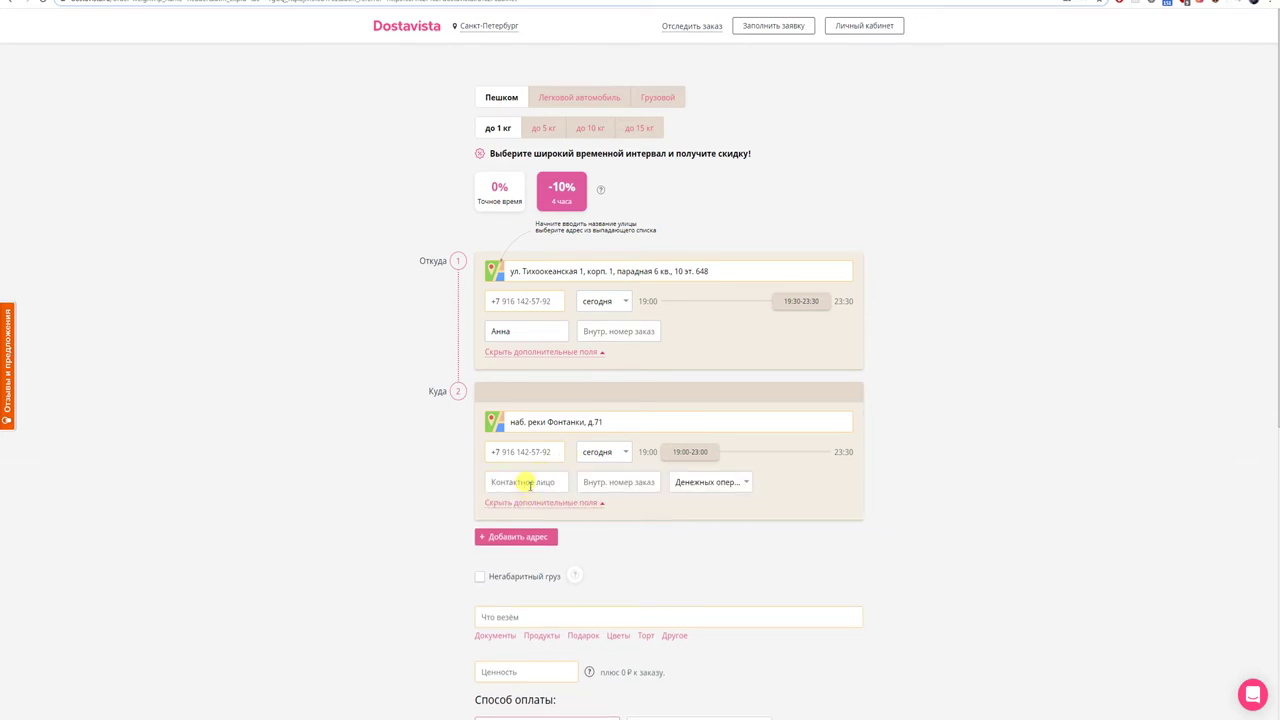
pyautogui.hotkey('ctrl', 'v')
pyautogui.press('BackSpace')
pyautogui.press('BackSpace')
pyautogui.press('BackSpace')
pyautogui.press('BackSpace')
pyautogui.press('BackSpace')
pyautogui.press('BackSpace')
pyautogui.press('BackSpace')
pyautogui.press('BackSpace')
pyautogui.press('BackSpace')
pyautogui.press('BackSpace')
pyautogui.press('BackSpace')
pyautogui.press('BackSpace')
pyautogui.press('BackSpace')
pyautogui.press('BackSpace')
pyautogui.press('BackSpace')
pyautogui.moveTo(550, 453); pyautogui.dragTo(476, 455)
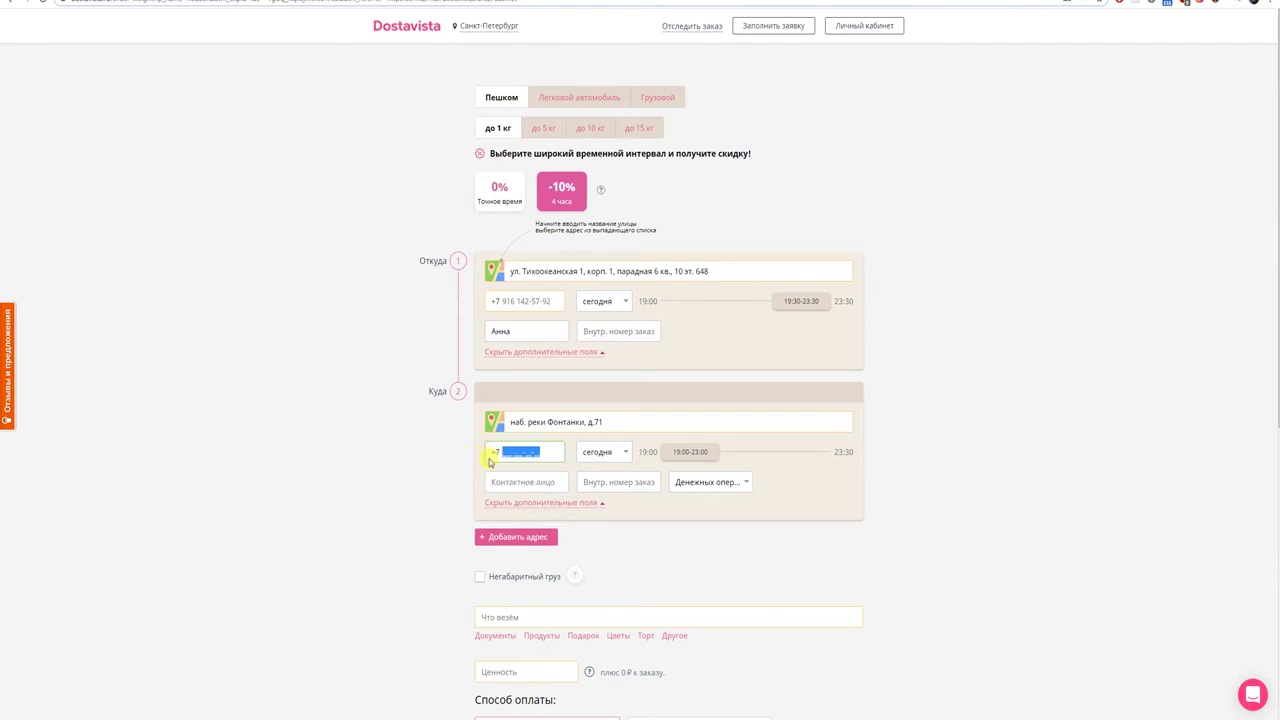
pyautogui.click(1205, 1)
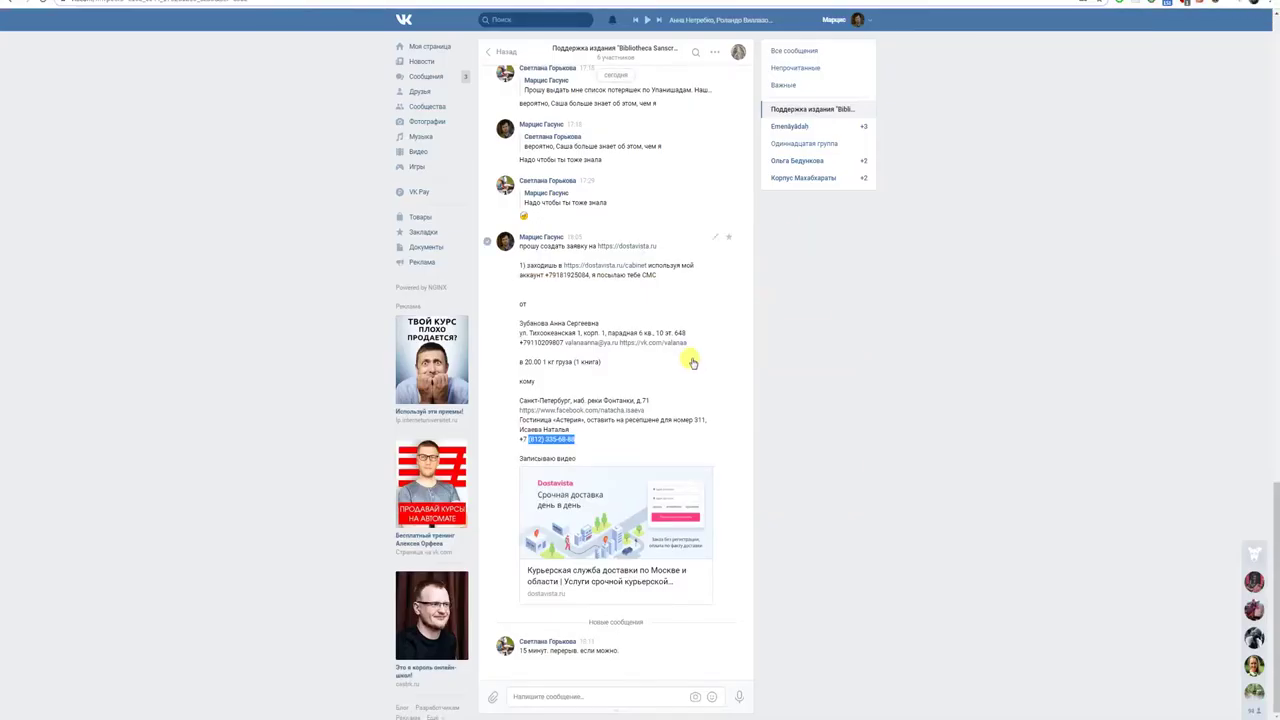
pyautogui.click(120, 715)
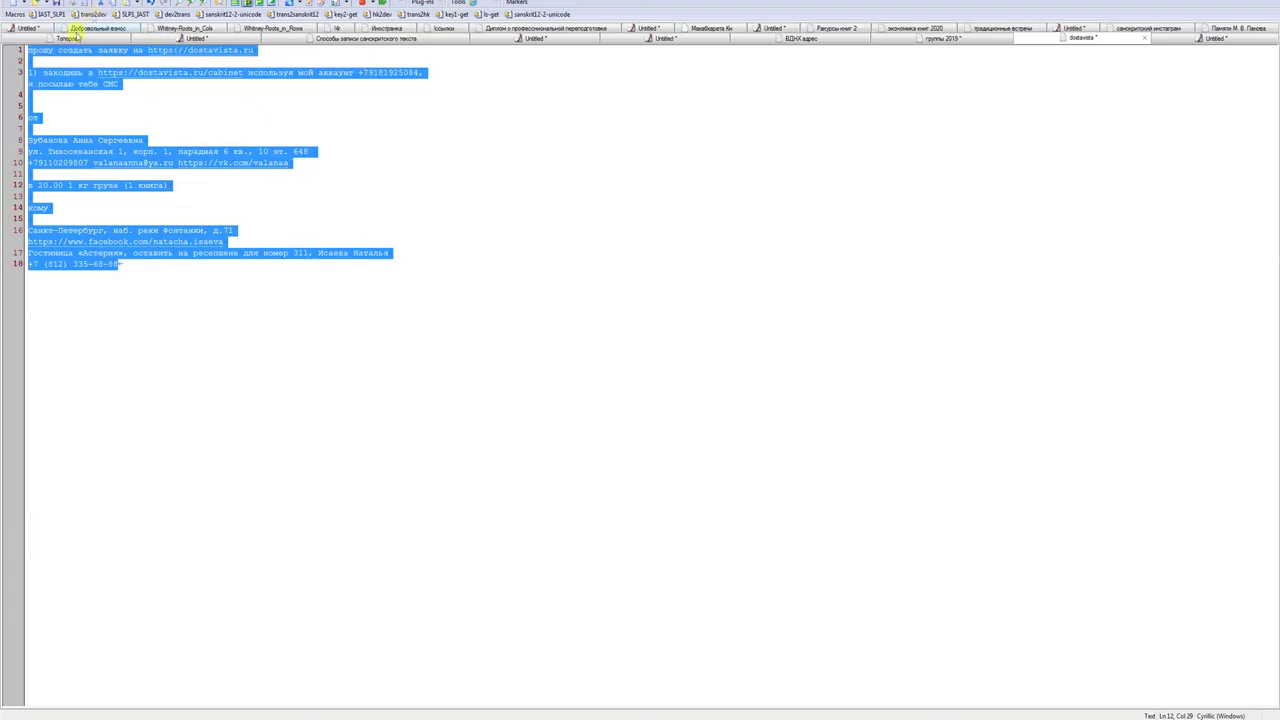
# - Paste the recipient's number on line 20 in EmEditor and strip the area-code brackets
pyautogui.click(141, 286)
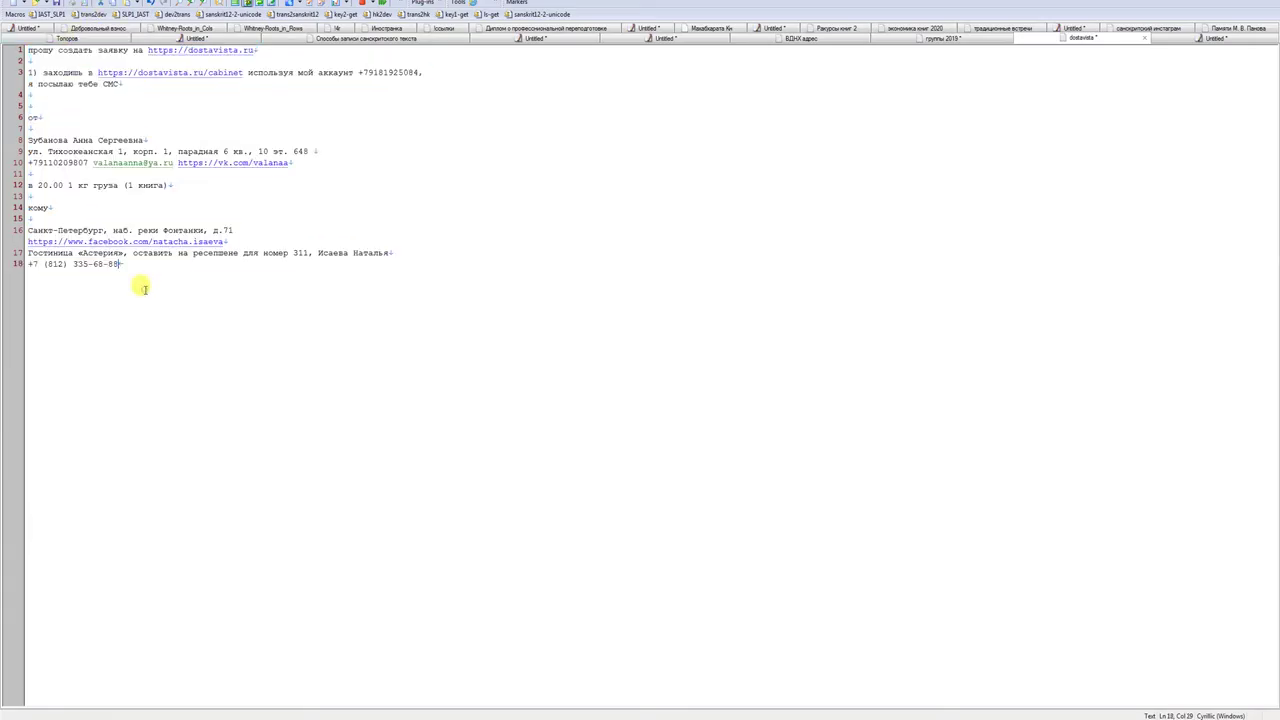
pyautogui.press('Return')
pyautogui.press('Return')
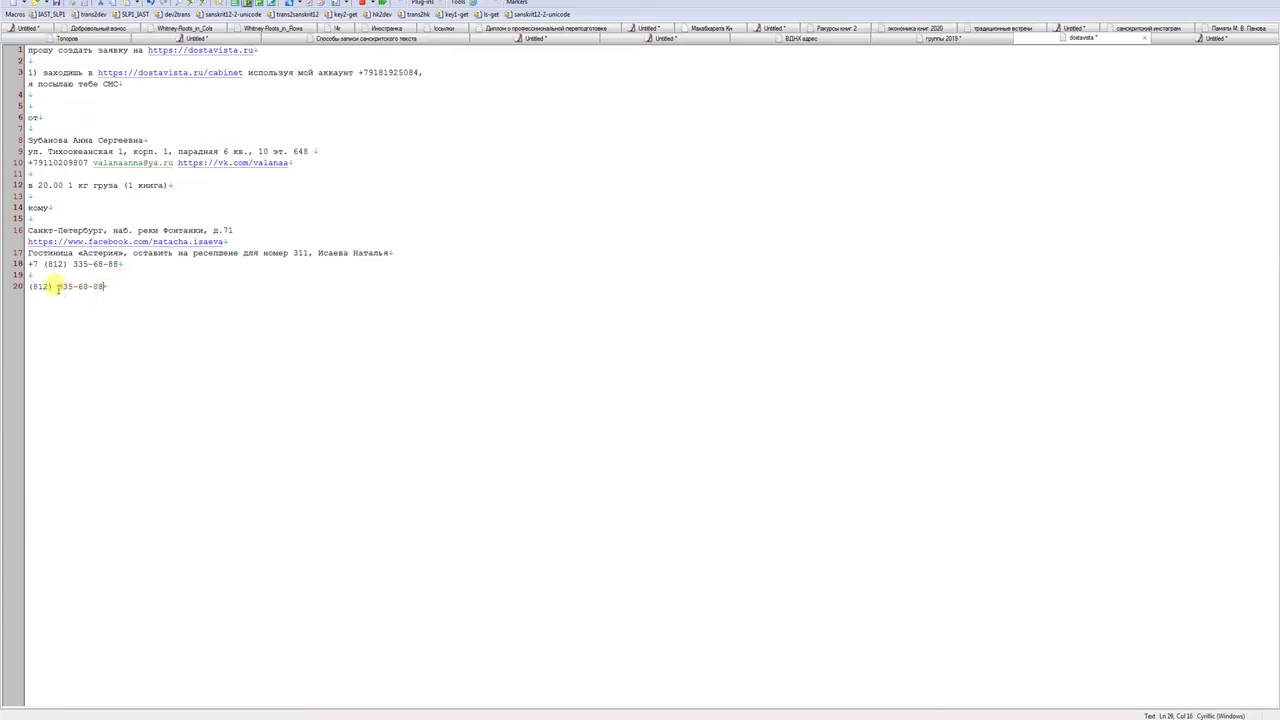
pyautogui.click(41, 289)
pyautogui.write('2')
pyautogui.press('Delete')
pyautogui.click(33, 289)
pyautogui.press('BackSpace')
pyautogui.click(100, 287)
pyautogui.hotkey('shift', 'Home')
pyautogui.hotkey('ctrl', 'c')
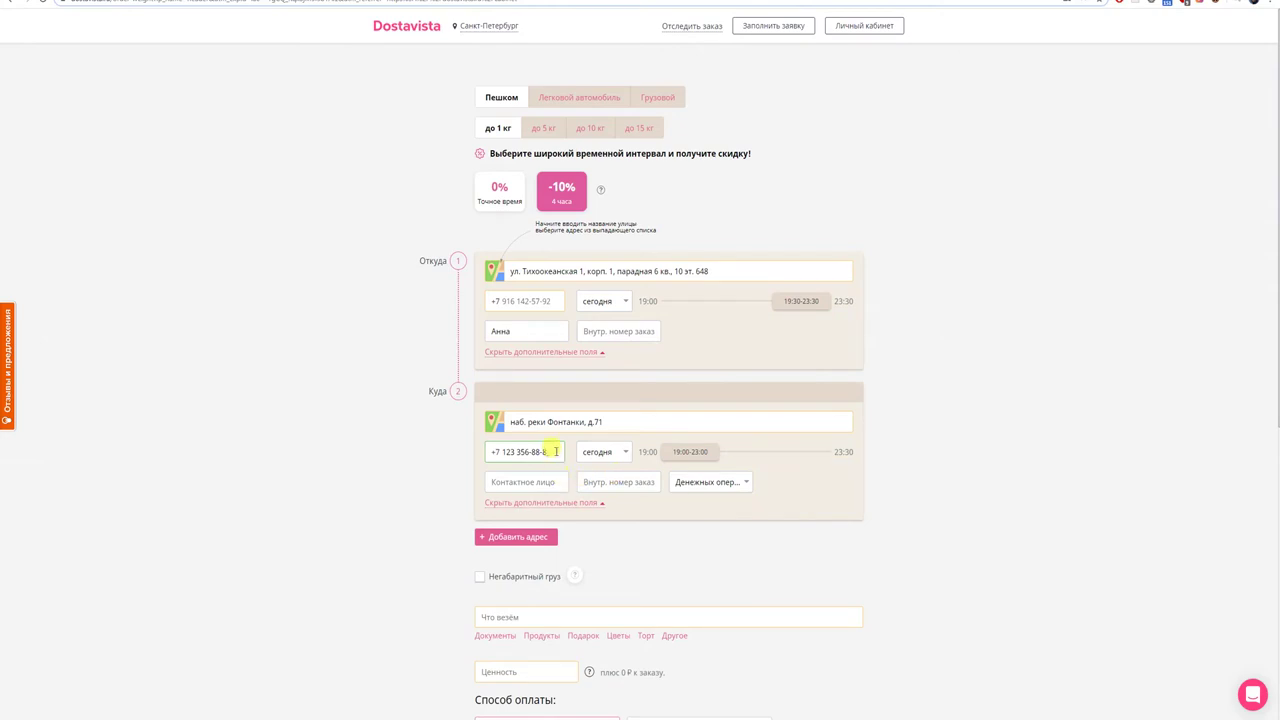
# - Paste the cleaned number into the Куда phone field
pyautogui.moveTo(553, 451); pyautogui.dragTo(526, 472)
pyautogui.hotkey('alt', 'Tab')
pyautogui.hotkey('alt', 'Tab')
pyautogui.hotkey('alt', 'Tab')
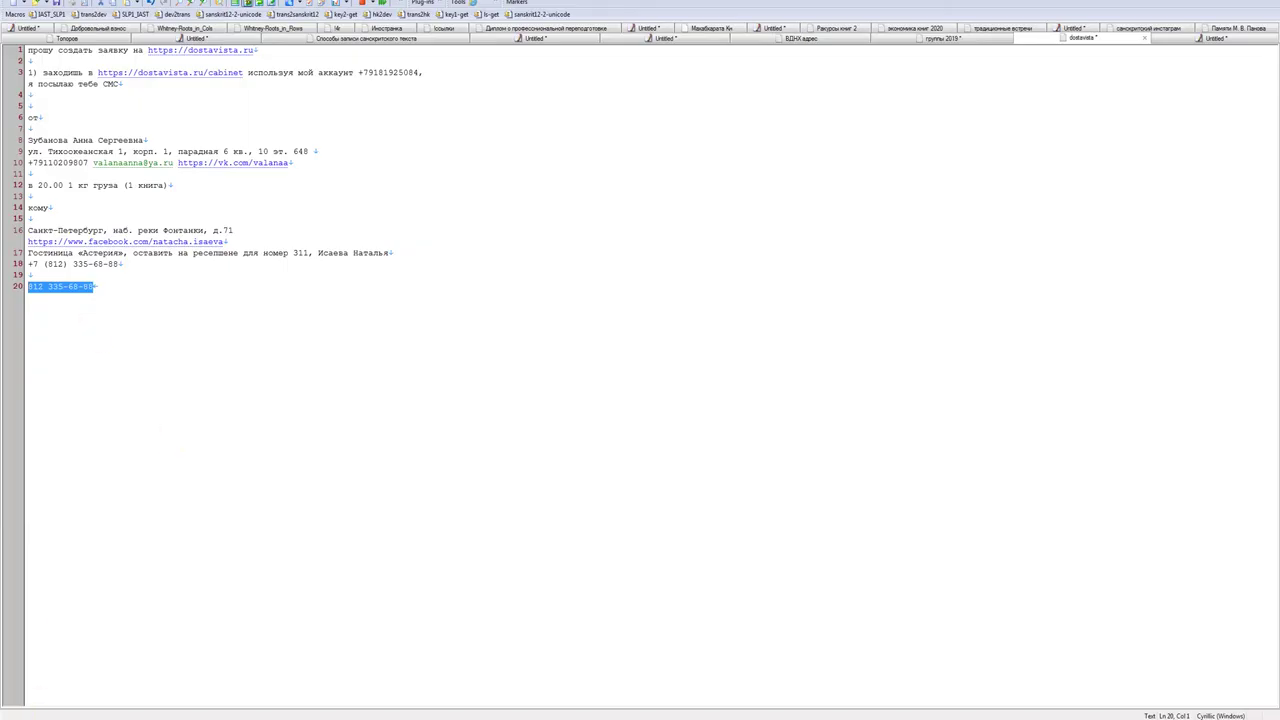
pyautogui.hotkey('alt', 'Tab')
pyautogui.write('812')
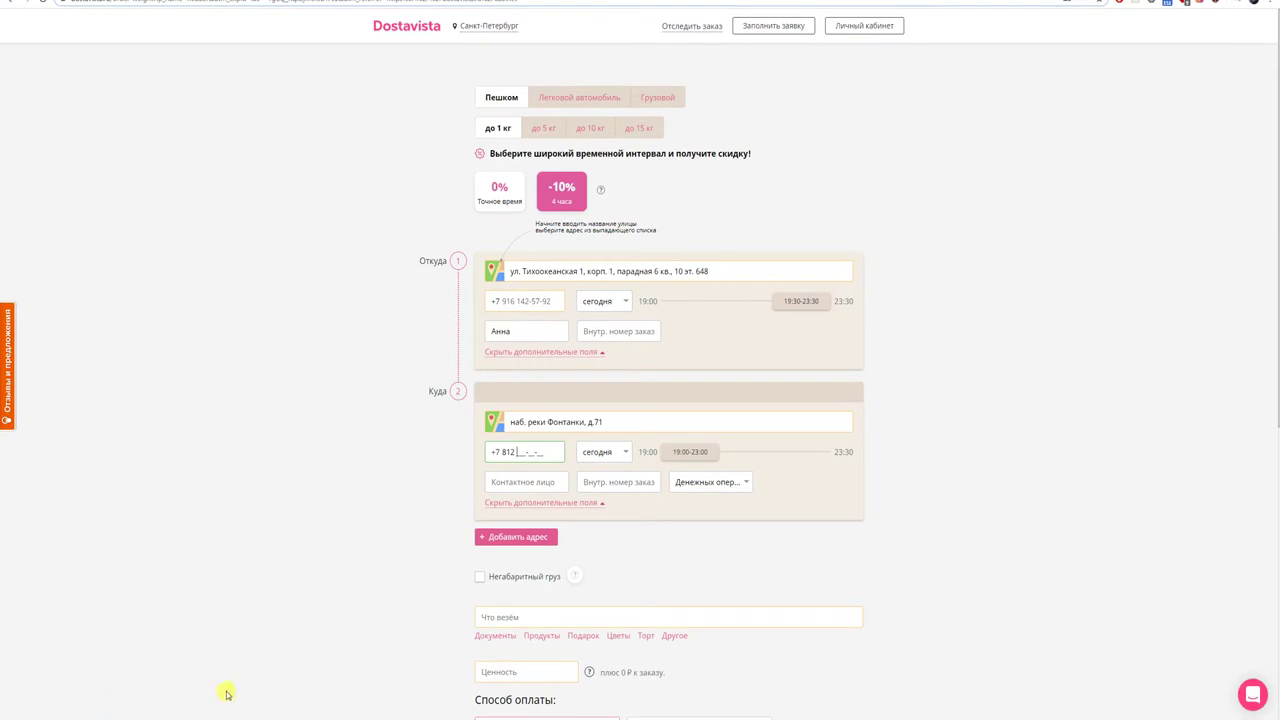
pyautogui.write('335')
pyautogui.hotkey('alt', 'Tab')
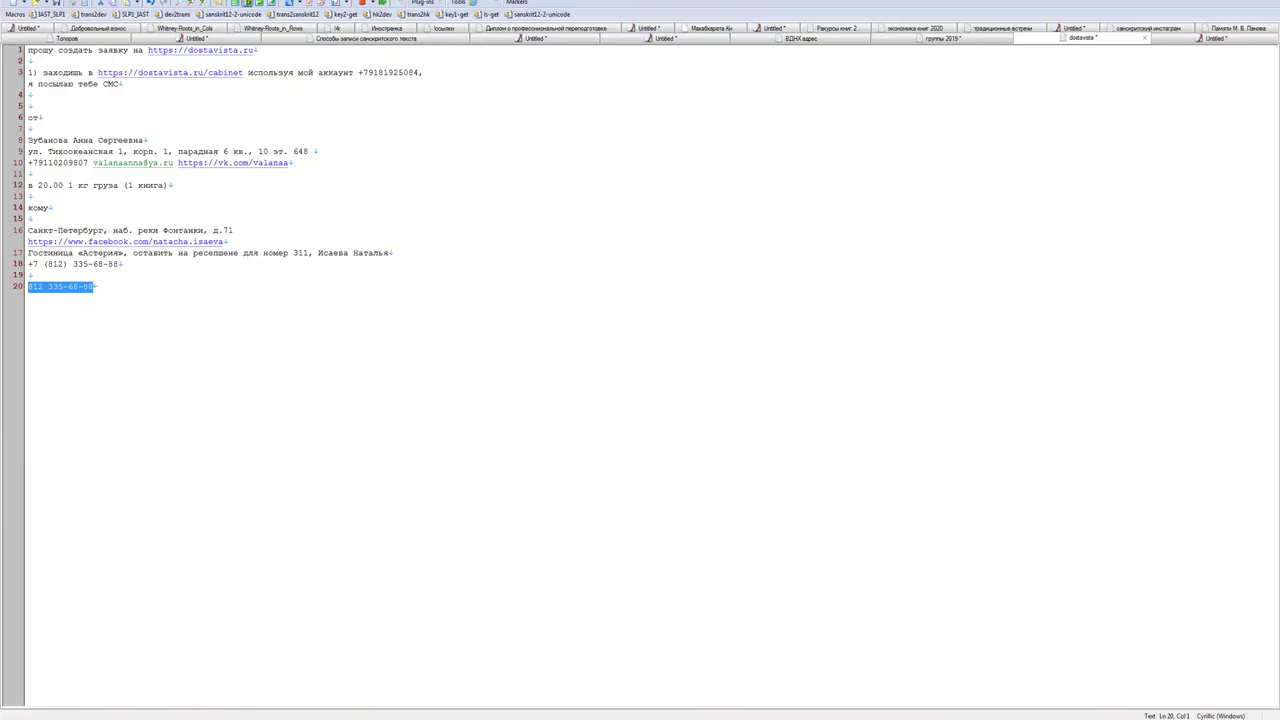
pyautogui.hotkey('alt', 'Tab')
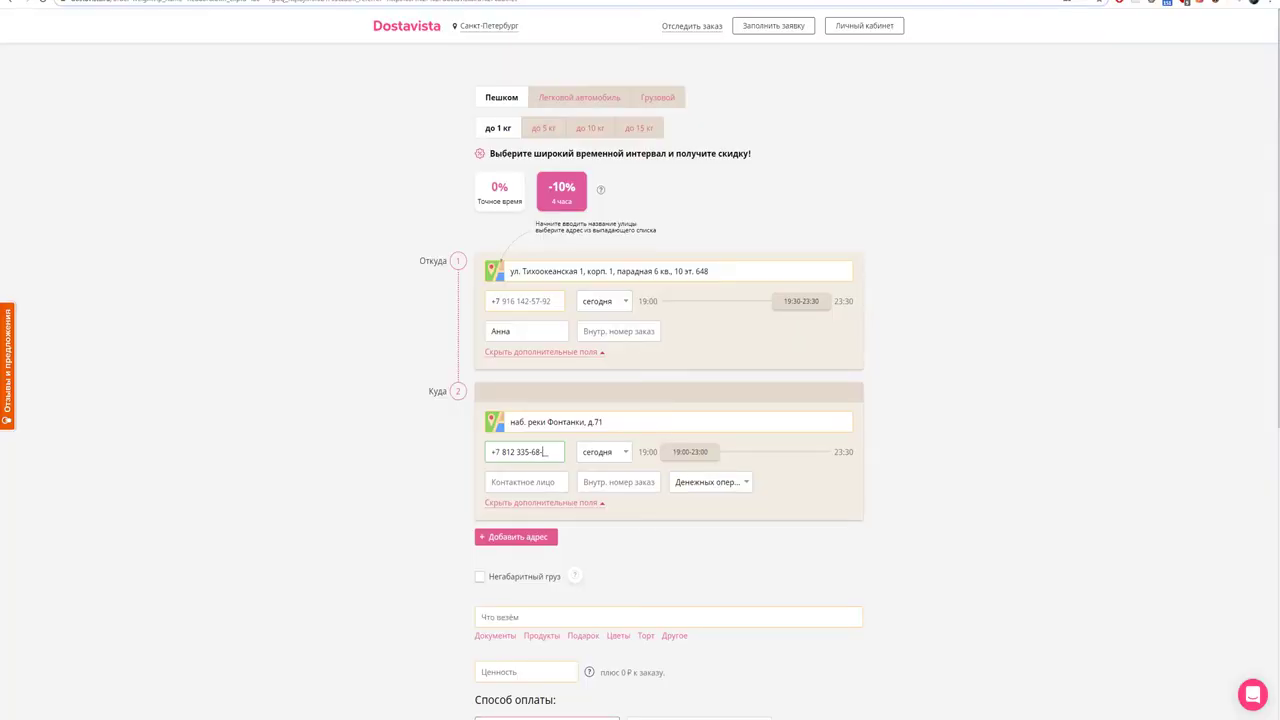
pyautogui.hotkey('alt', 'Tab')
pyautogui.hotkey('alt', 'Tab')
pyautogui.hotkey('ctrl', 'v')
# - Keep сегодня as the delivery day and move the Куда window to 19:30–23:30
pyautogui.click(626, 452)
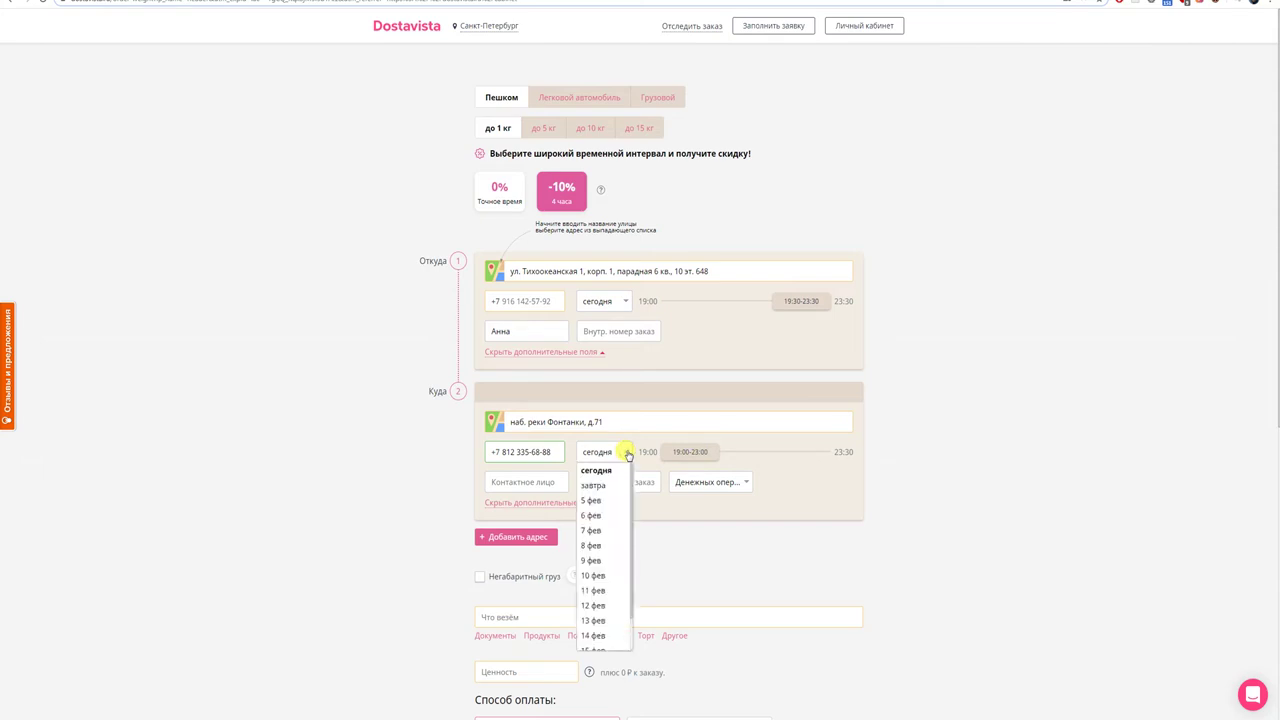
pyautogui.click(628, 455)
pyautogui.click(842, 452)
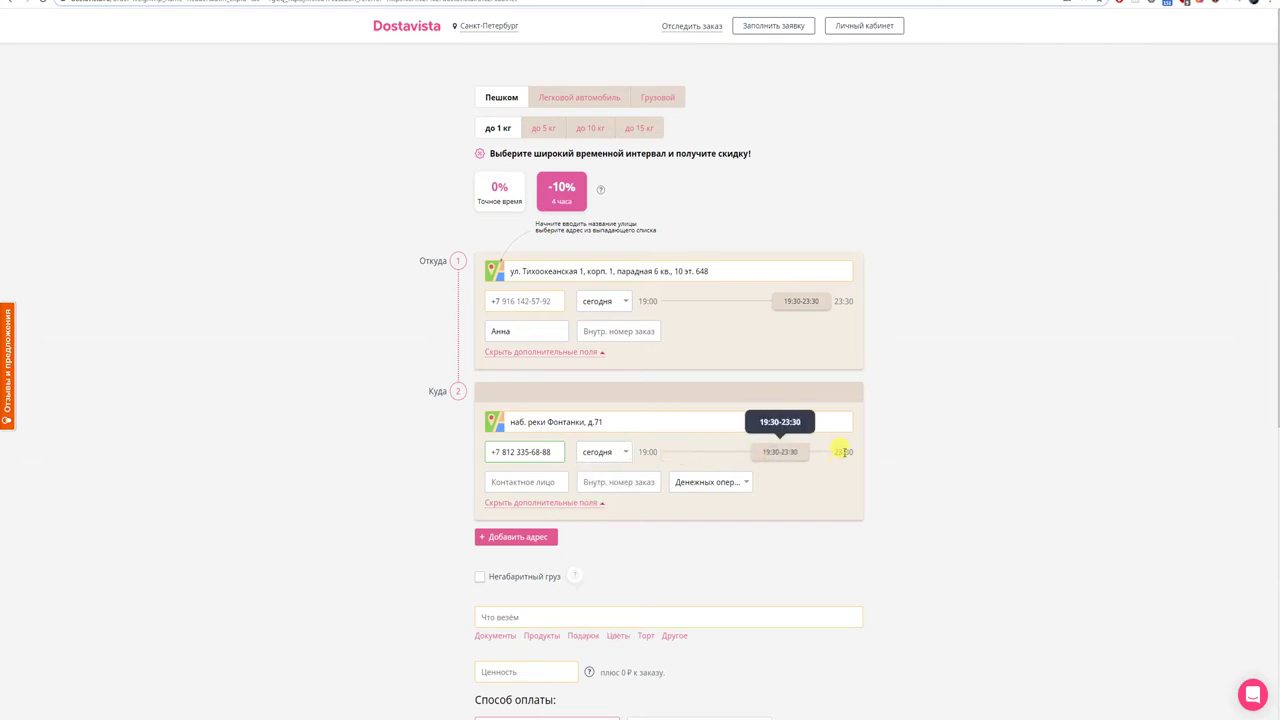
pyautogui.moveTo(780, 449); pyautogui.dragTo(803, 451)
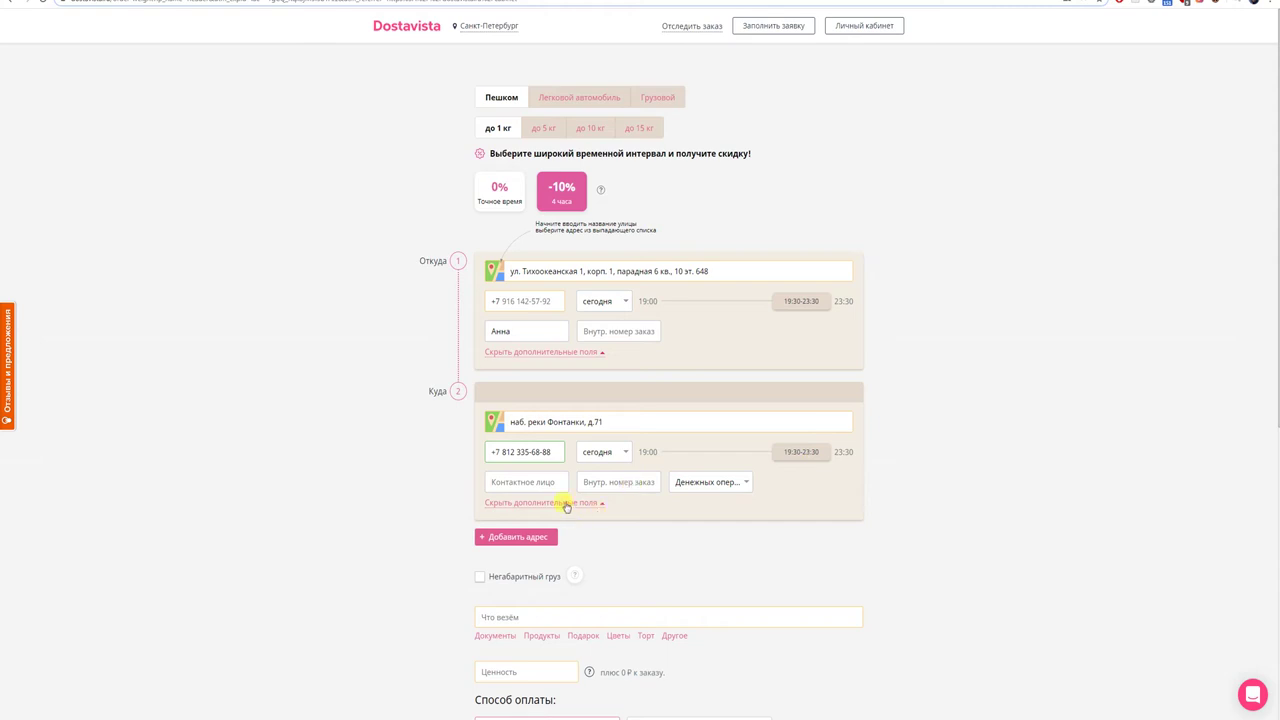
pyautogui.scroll(-1, 577, 517)
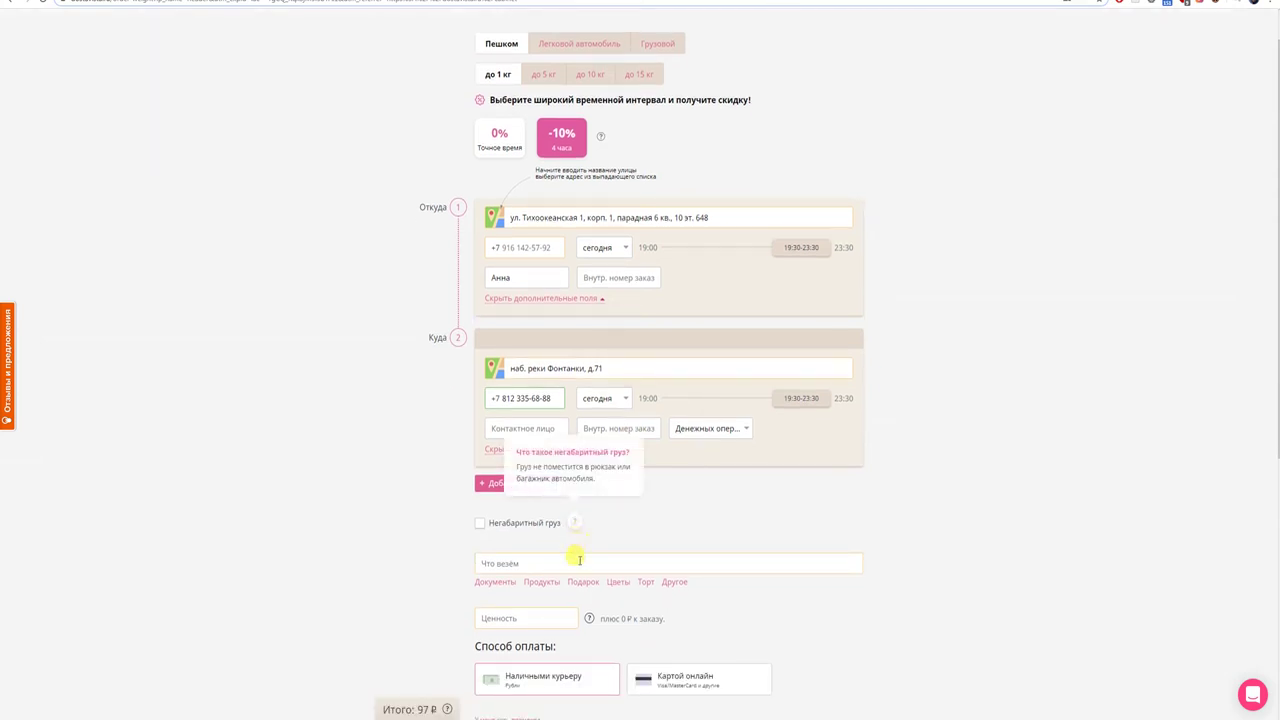
# - Set the cargo to Документы and switch payment to Картой онлайн, keeping the 97 ₽ total
pyautogui.click(505, 582)
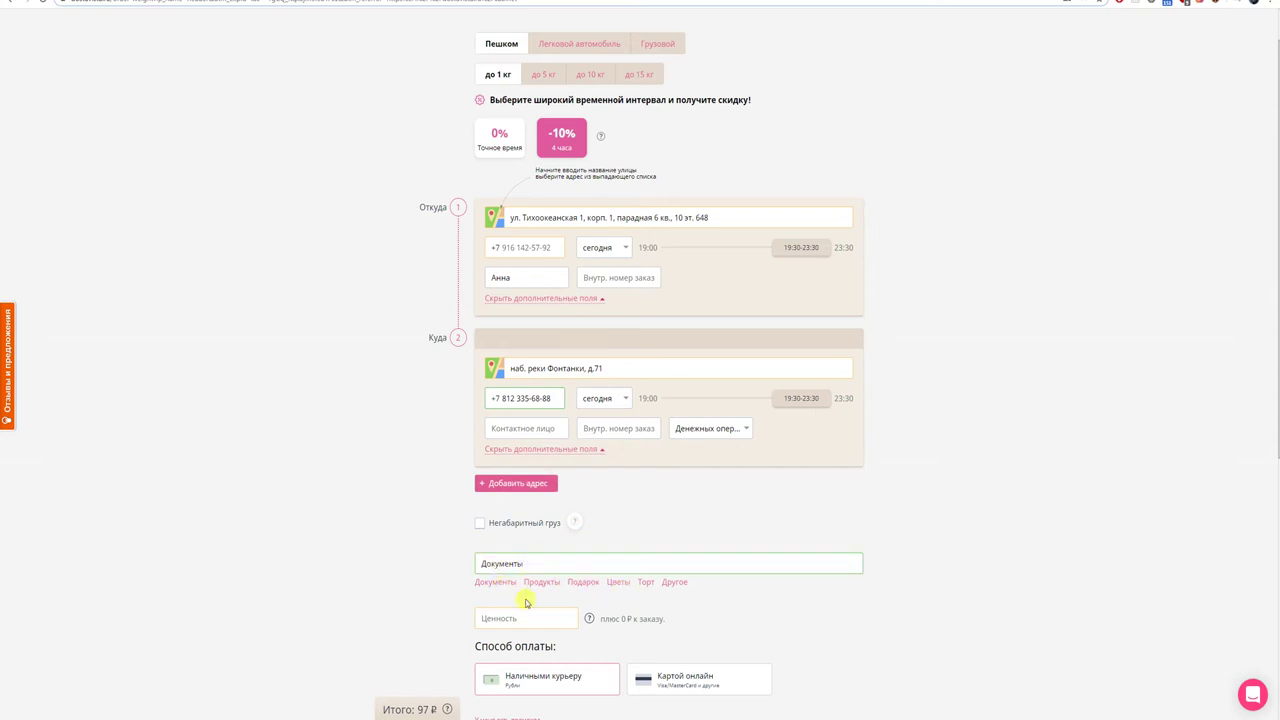
pyautogui.scroll(-1, 520, 606)
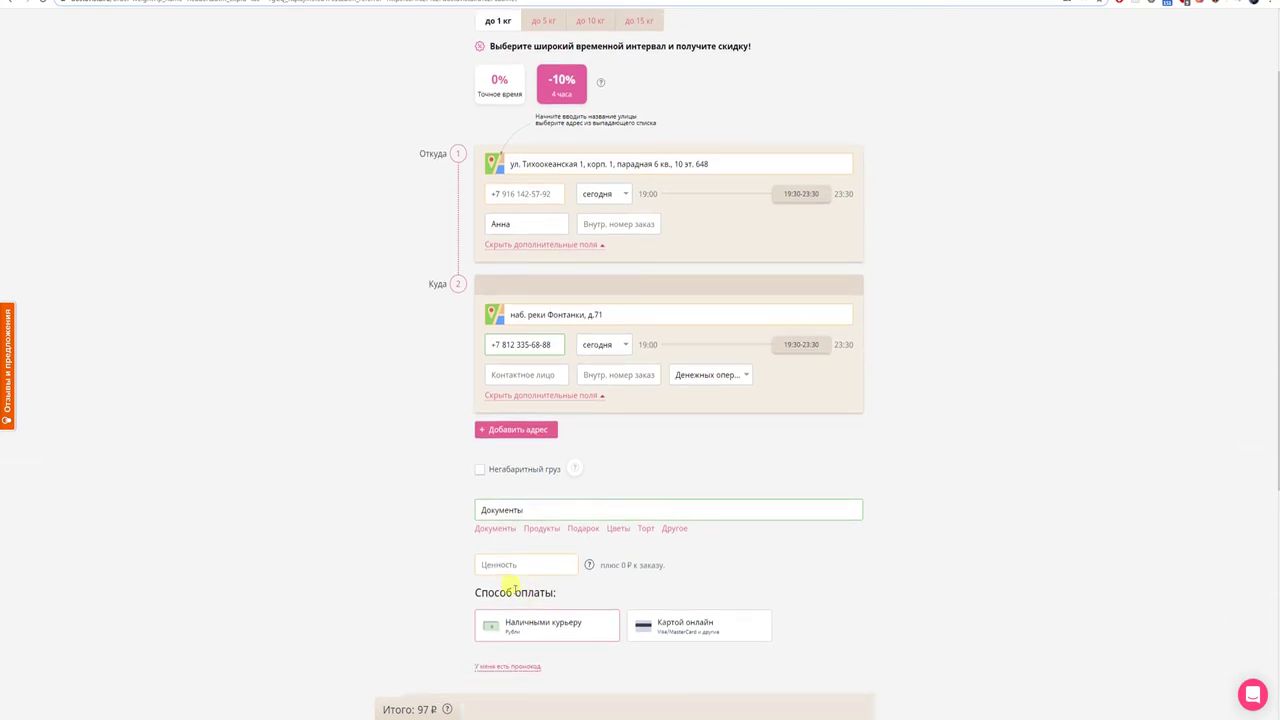
pyautogui.click(647, 632)
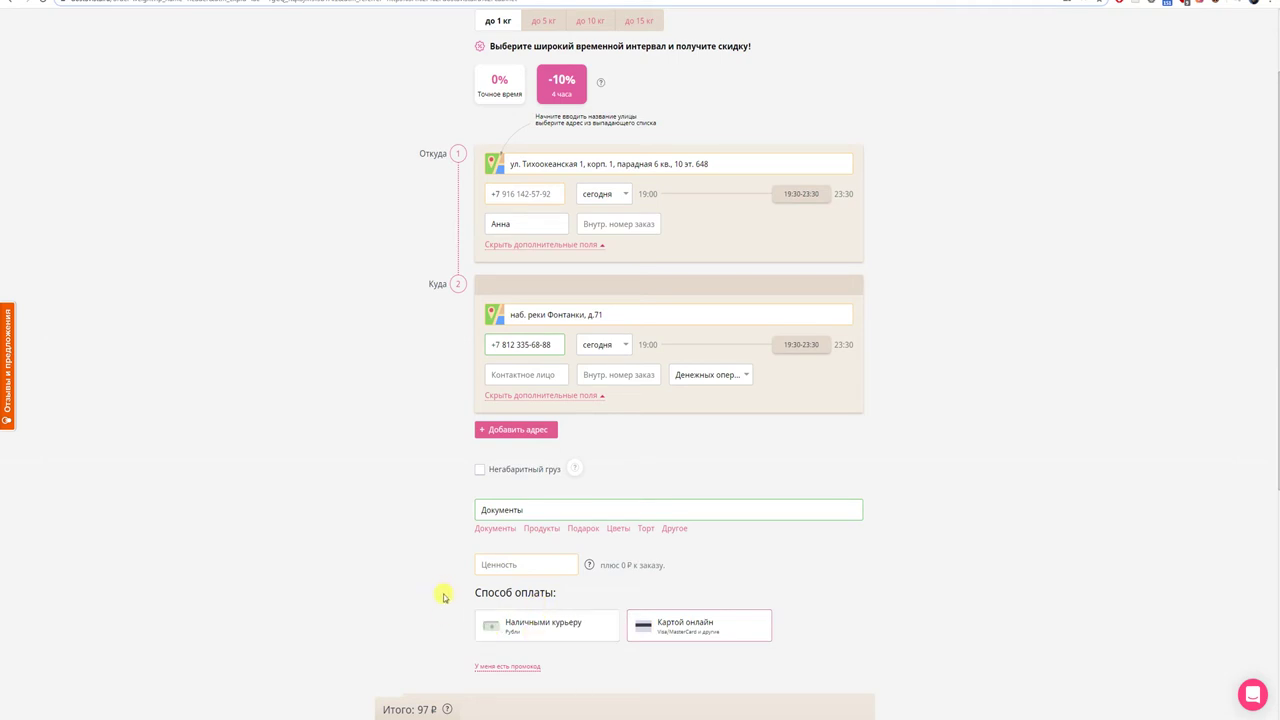
pyautogui.scroll(-2, 445, 597)
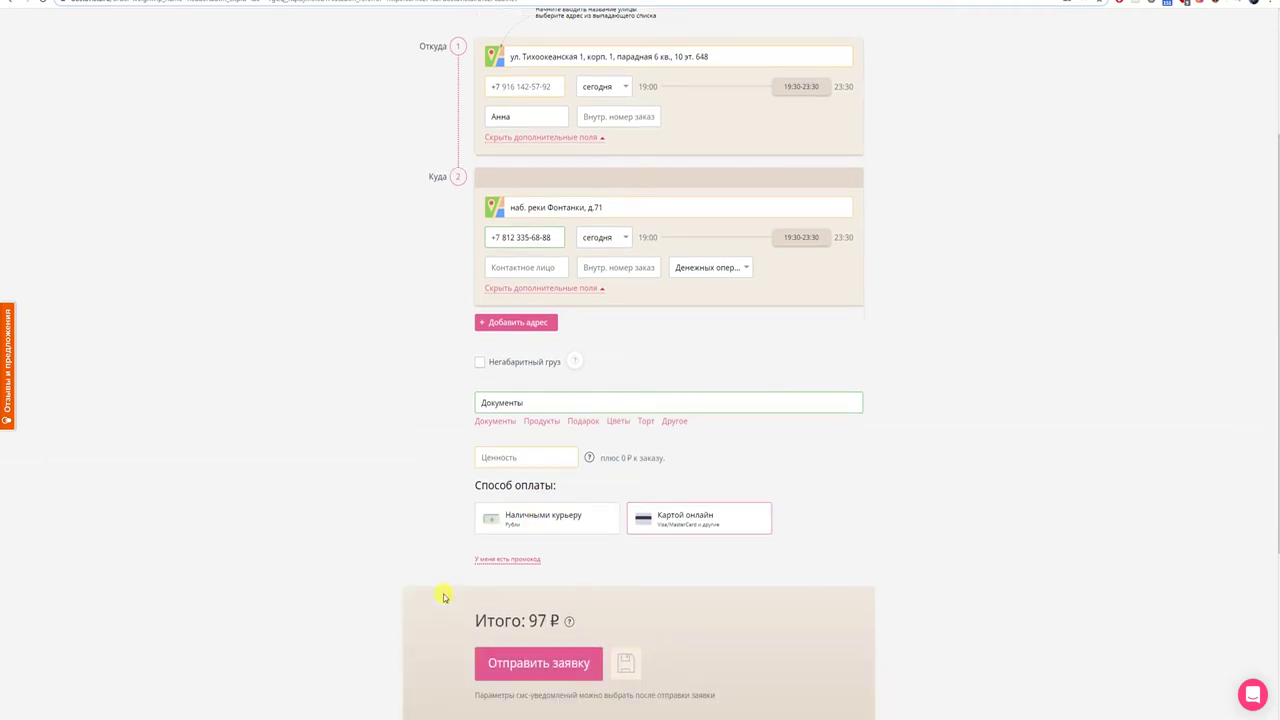
pyautogui.scroll(3, 445, 597)
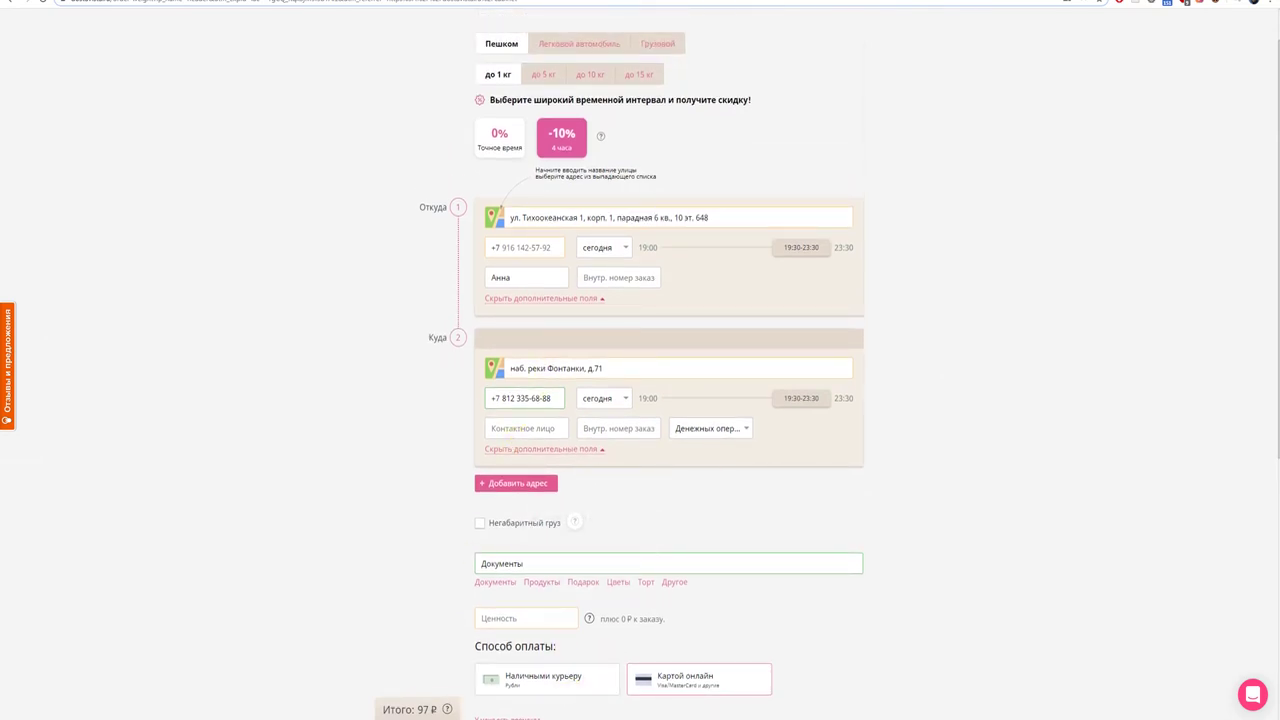
# - Append the hotel line 17 from the notes to the Куда address, after a comma
pyautogui.click(530, 680)
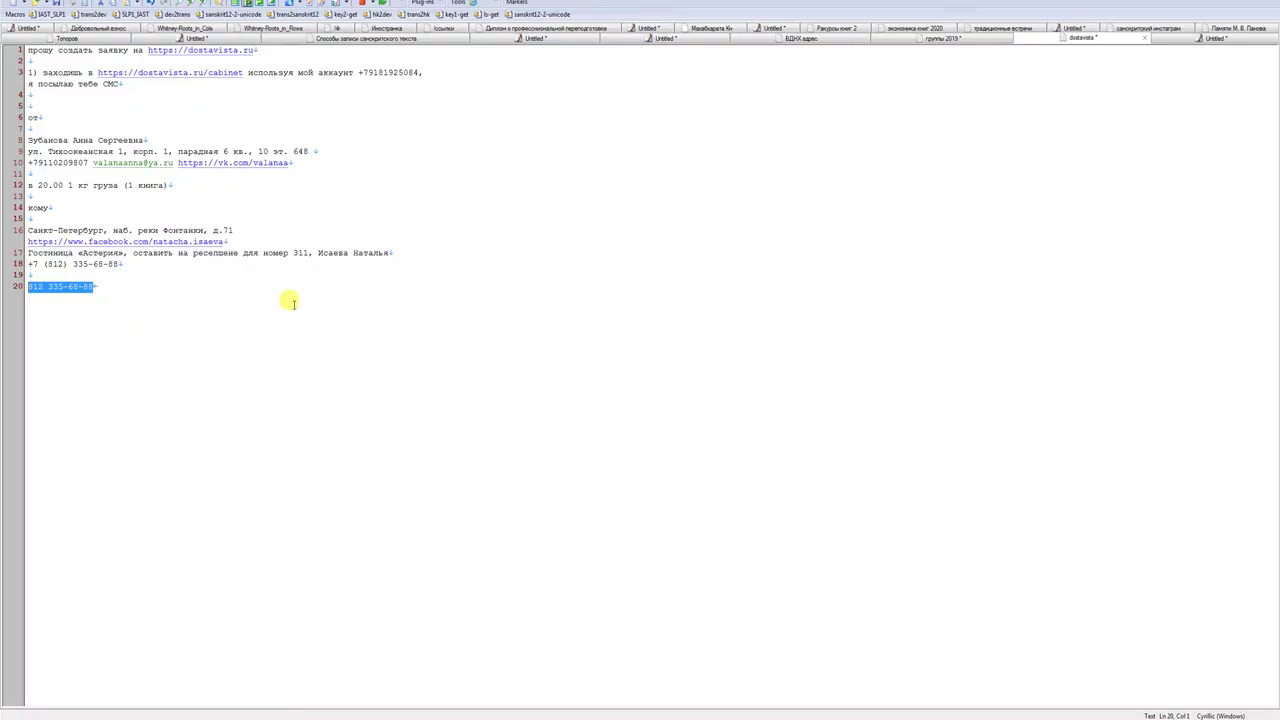
pyautogui.moveTo(28, 253); pyautogui.dragTo(409, 249)
pyautogui.hotkey('ctrl', 'c')
pyautogui.click(277, 684)
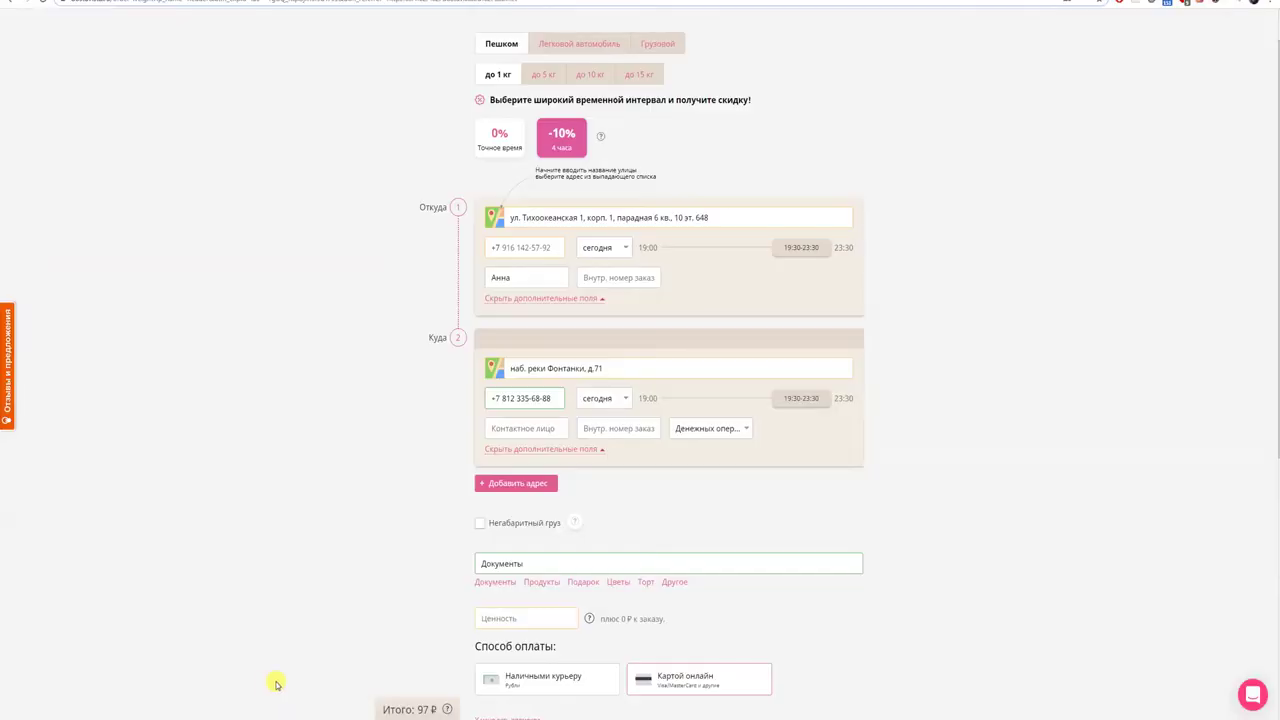
pyautogui.click(634, 367)
pyautogui.write(',')
pyautogui.hotkey('ctrl', 'v')
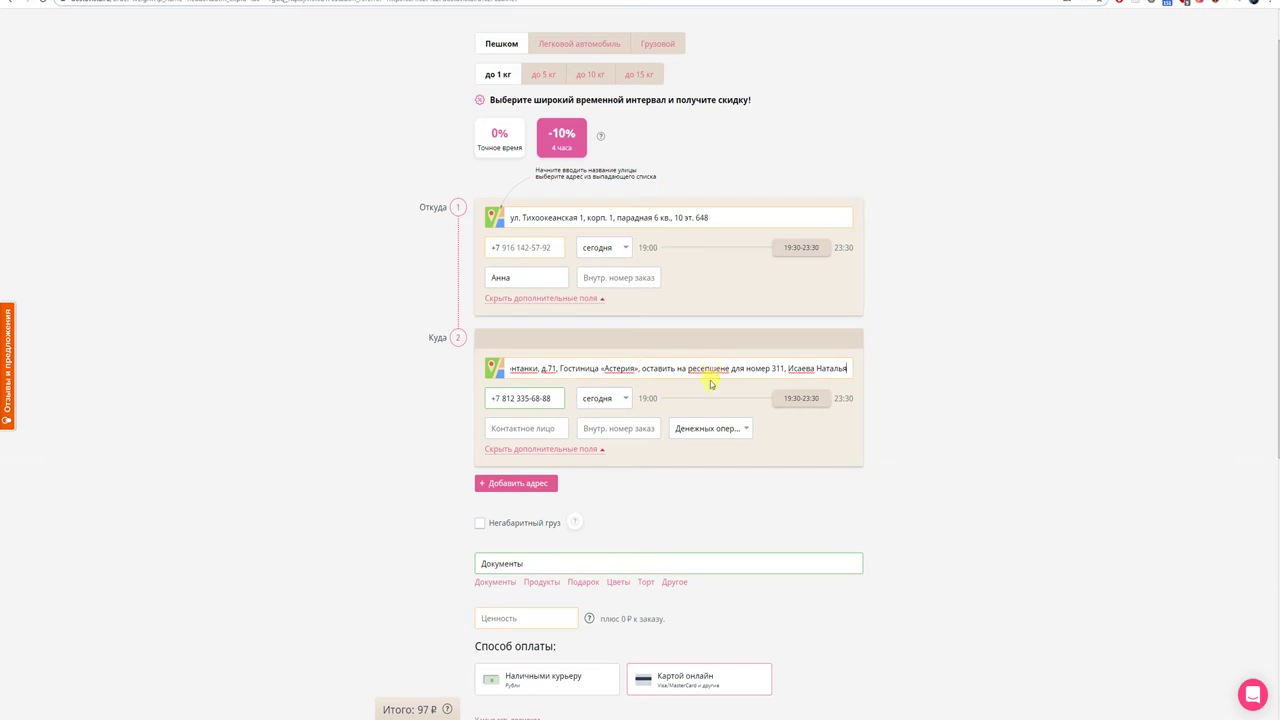
# - Replace Документы with Книга in the Что везём cargo field
pyautogui.scroll(-1, 630, 535)
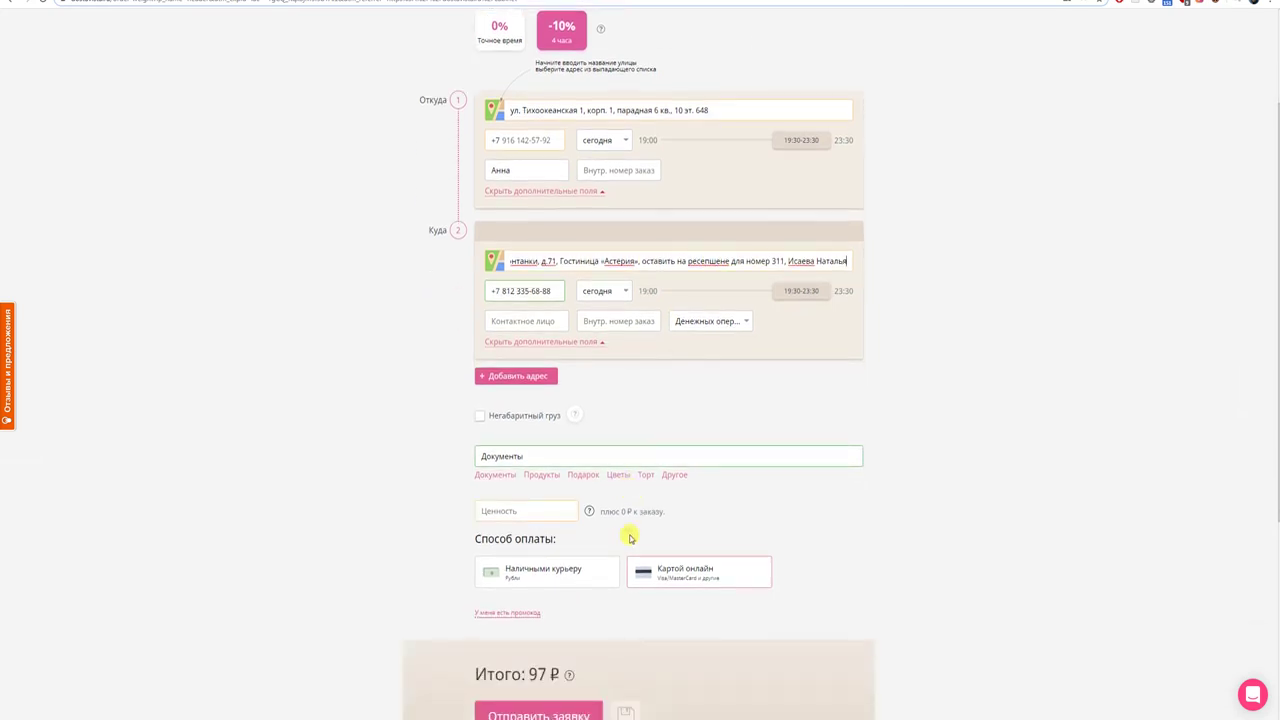
pyautogui.scroll(-1, 630, 538)
pyautogui.scroll(2, 628, 534)
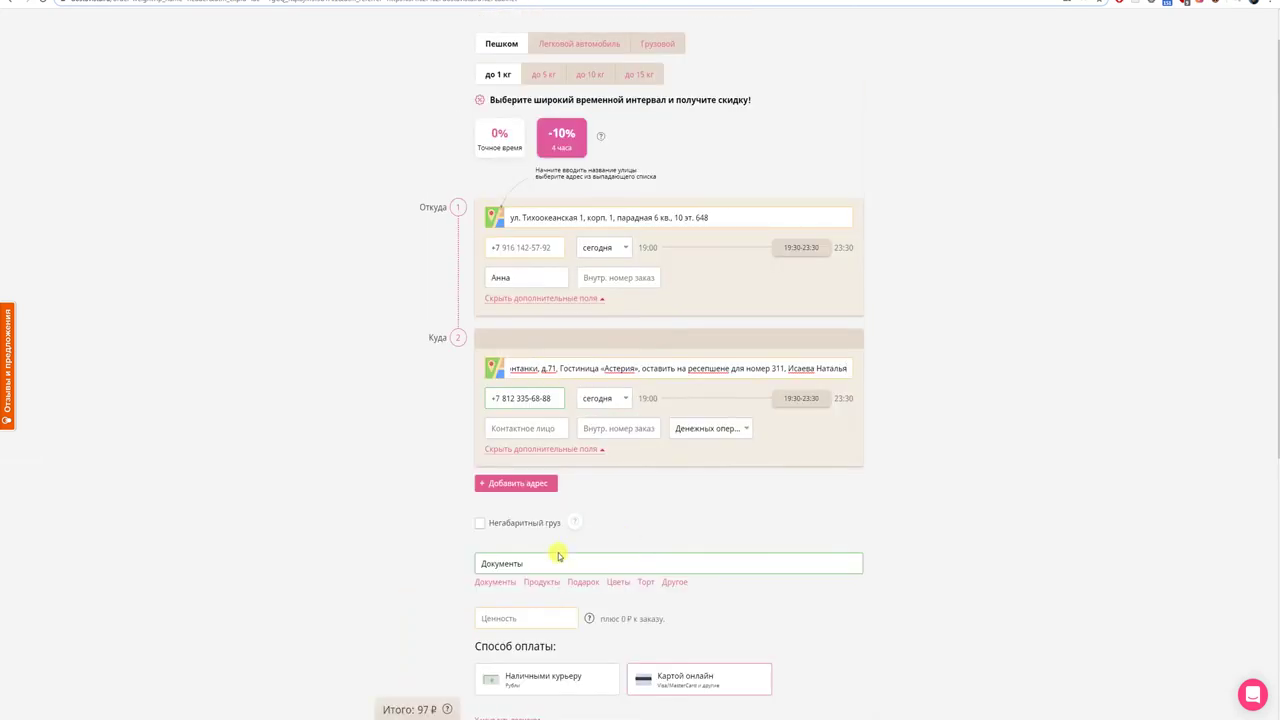
pyautogui.moveTo(525, 564); pyautogui.dragTo(451, 569)
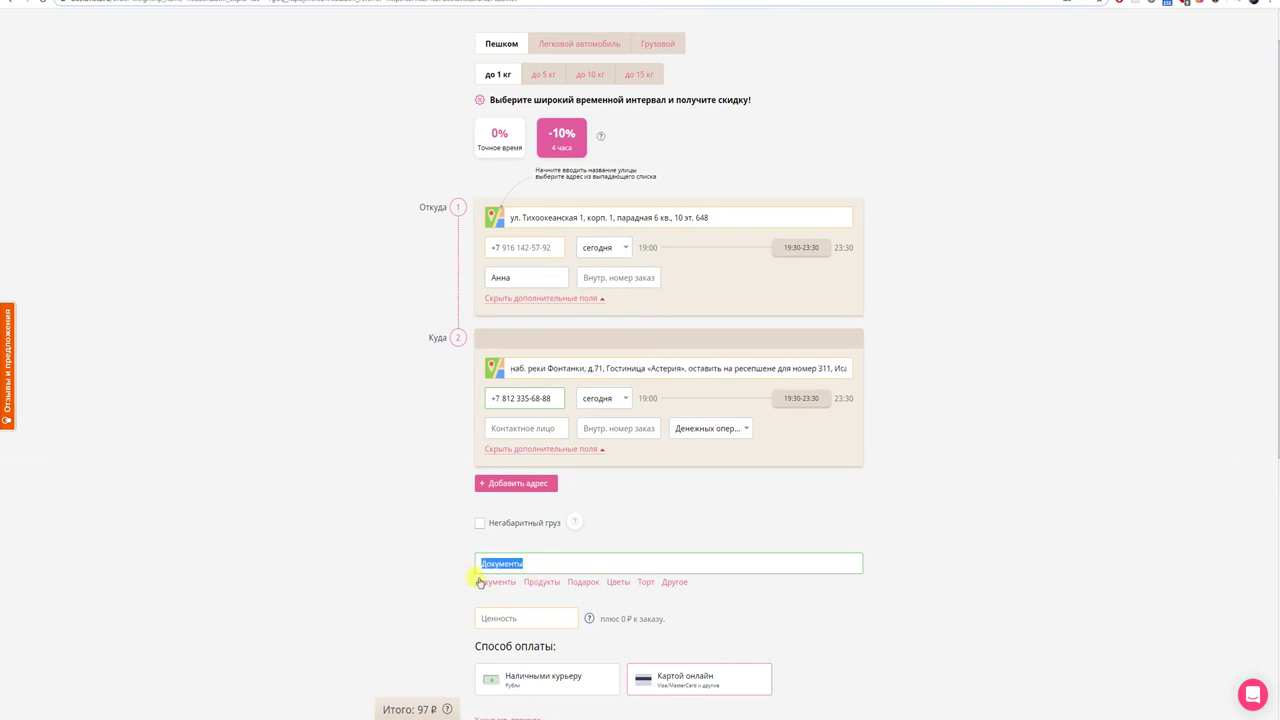
pyautogui.write('Книга')
pyautogui.scroll(1, 752, 614)
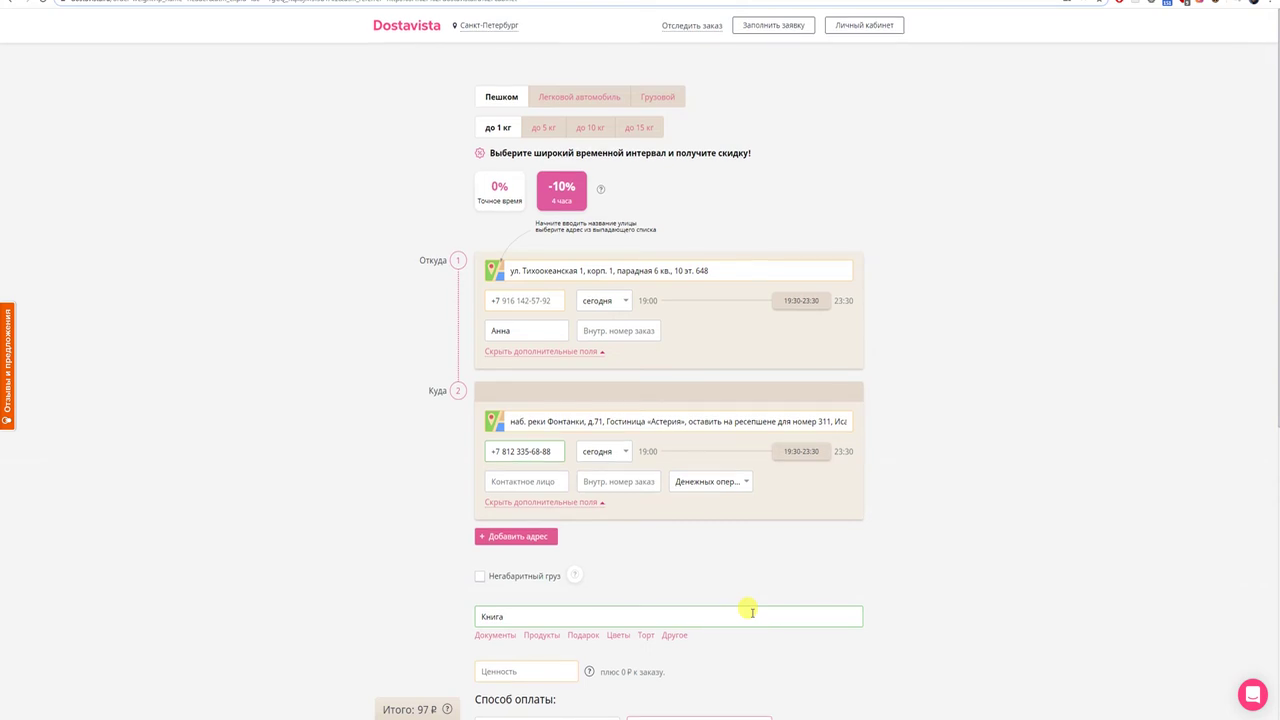
pyautogui.scroll(-4, 752, 612)
pyautogui.scroll(-2, 752, 614)
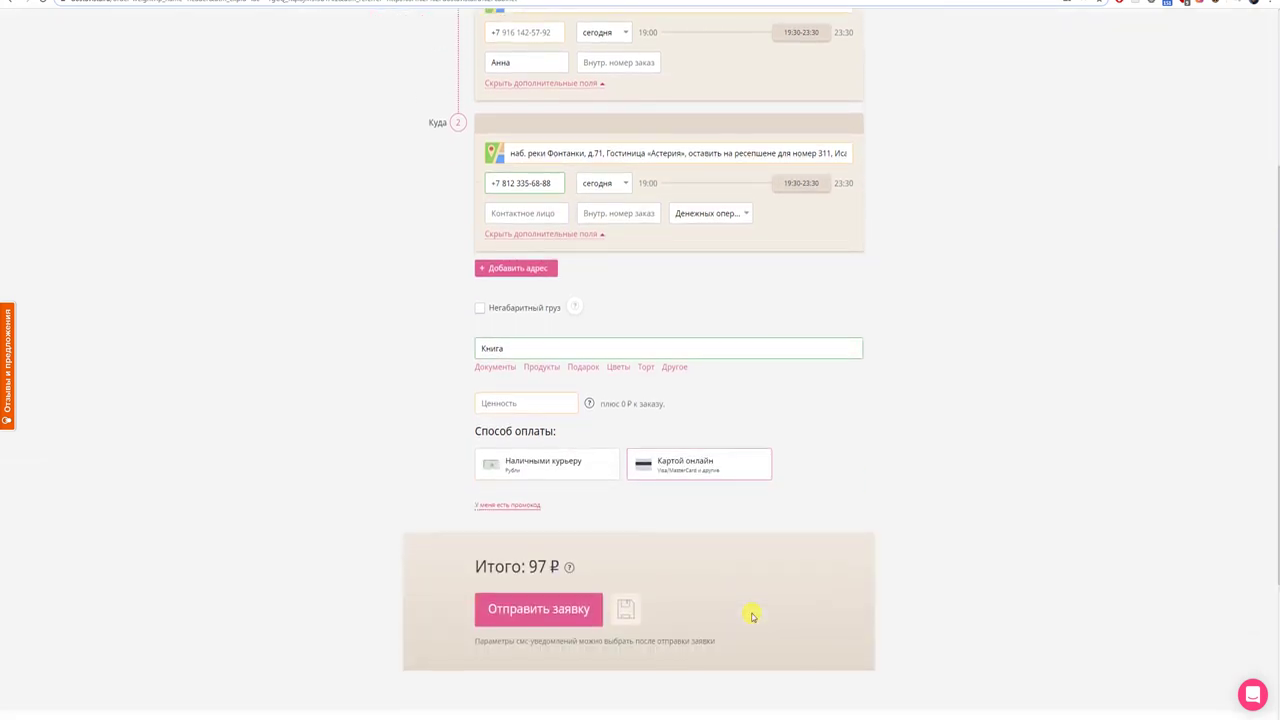
pyautogui.click(548, 558)
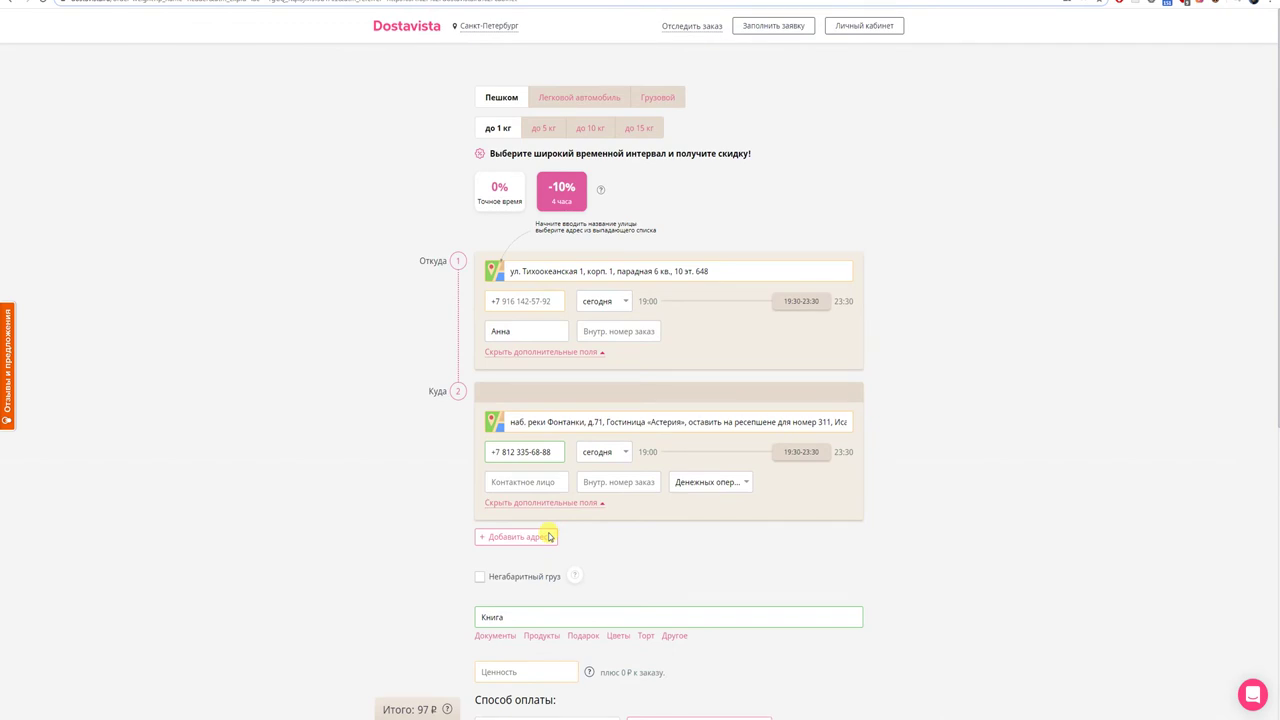
# - Fill the Откуда phone field with the sender's phone number from notes line 10
pyautogui.click(549, 537)
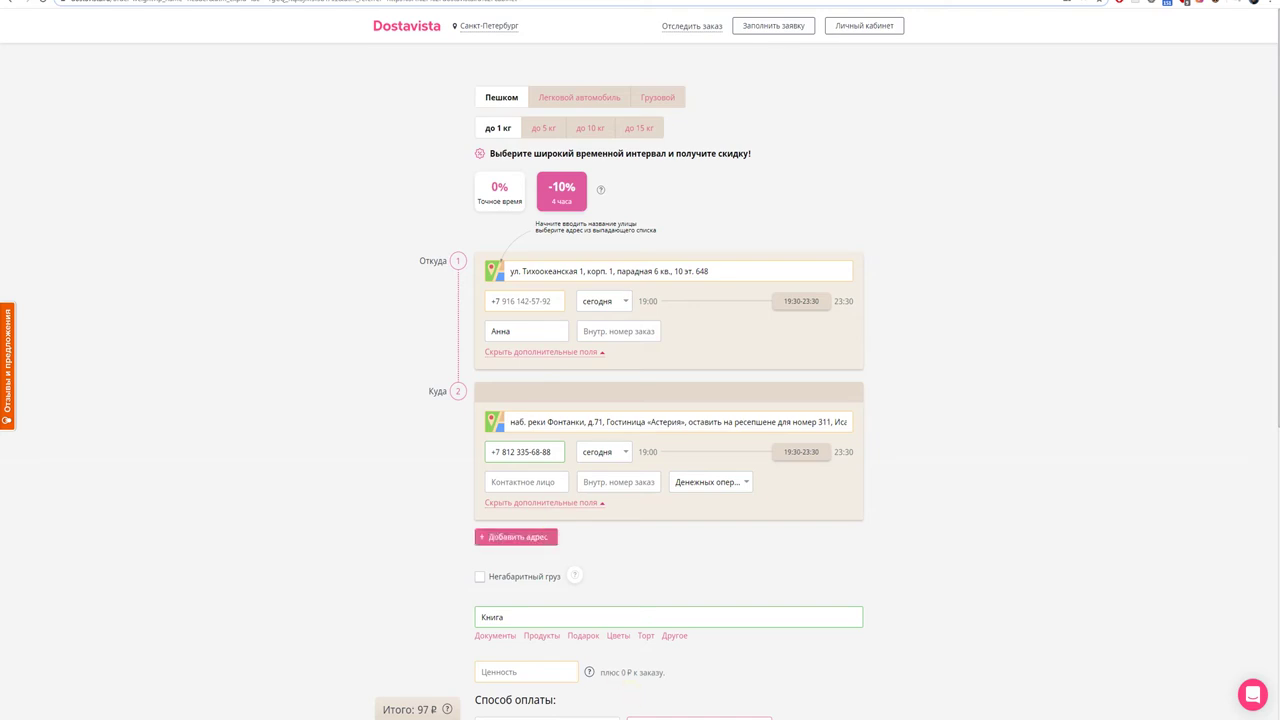
pyautogui.click(545, 680)
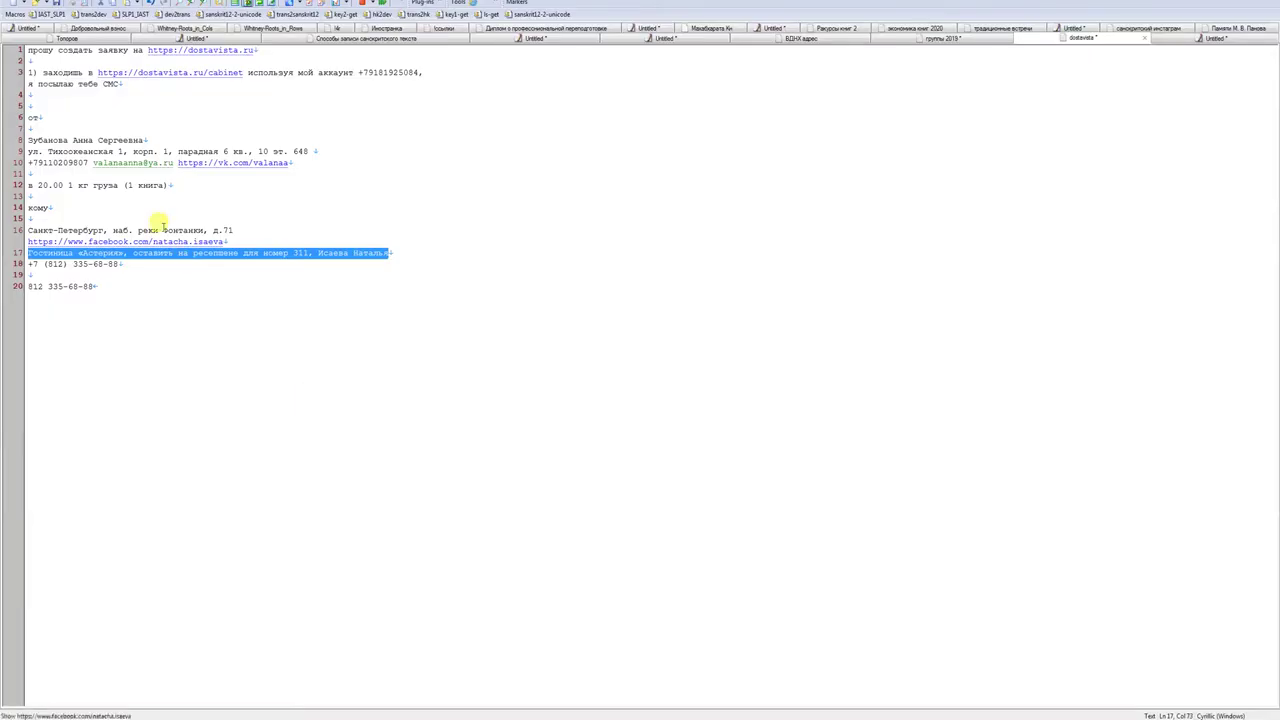
pyautogui.moveTo(89, 163); pyautogui.dragTo(42, 162)
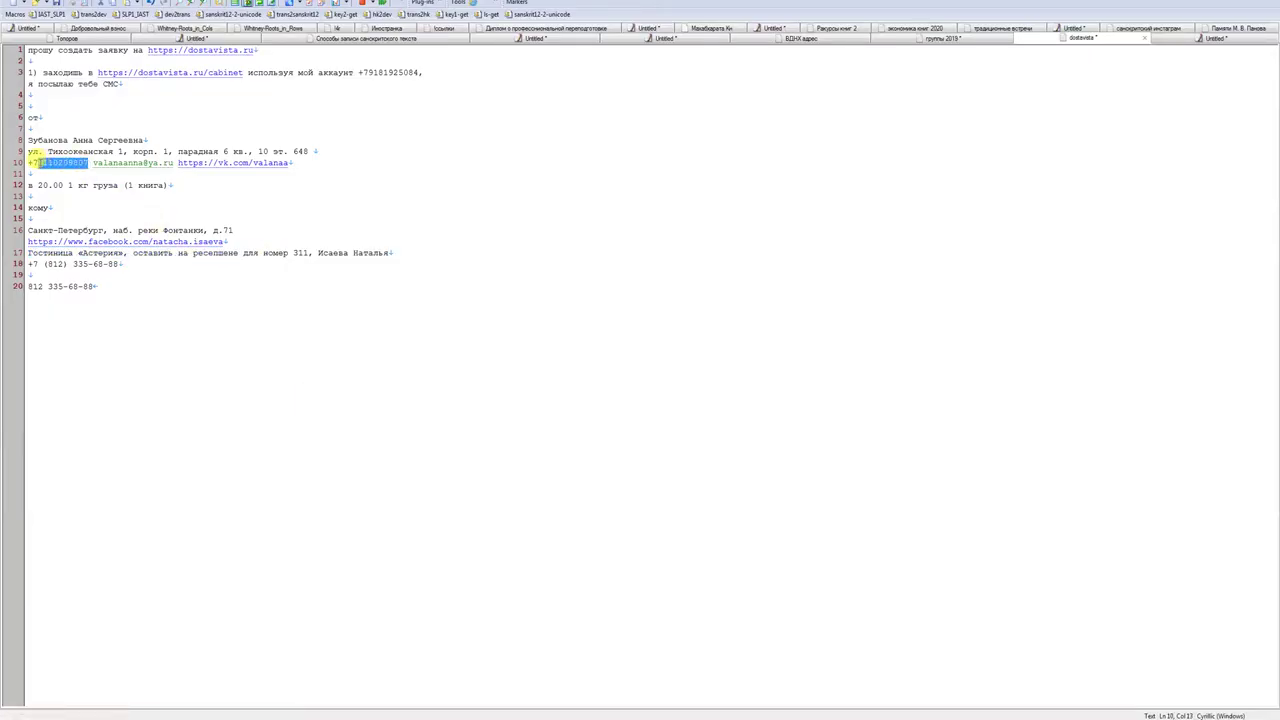
pyautogui.click(116, 699)
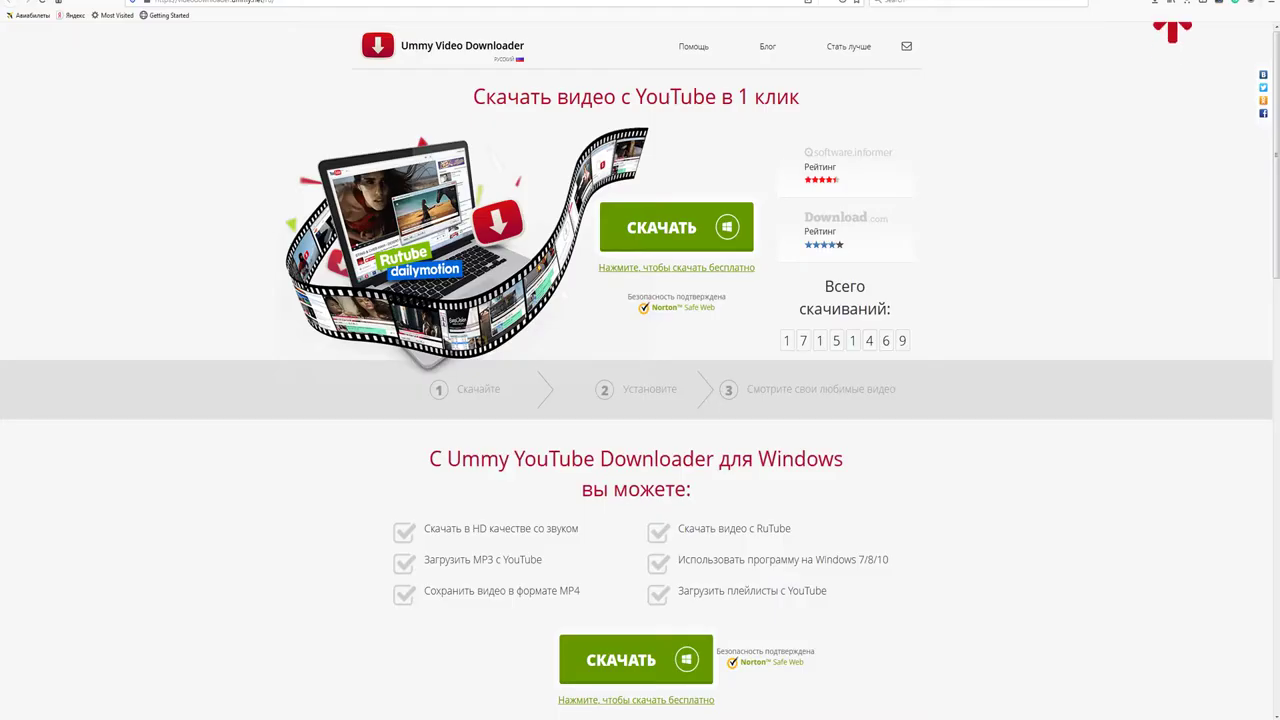
pyautogui.click(543, 301)
pyautogui.write('911 020')
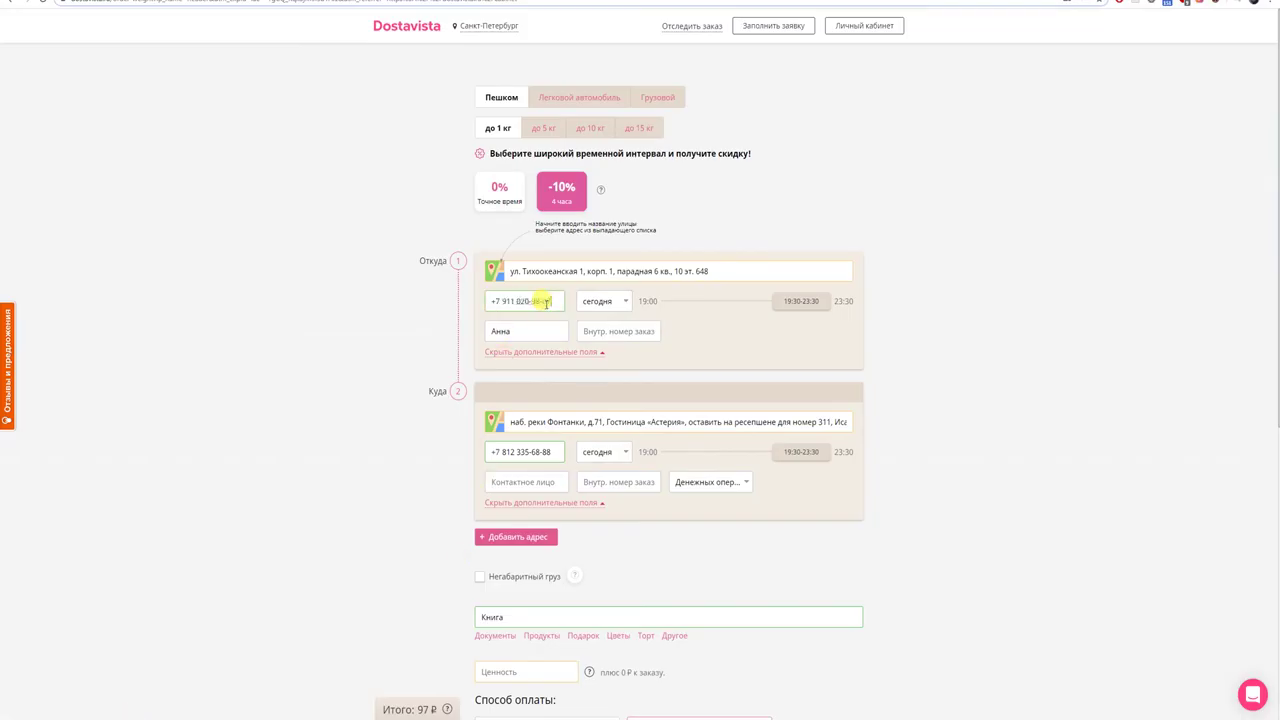
pyautogui.hotkey('alt', 'Tab')
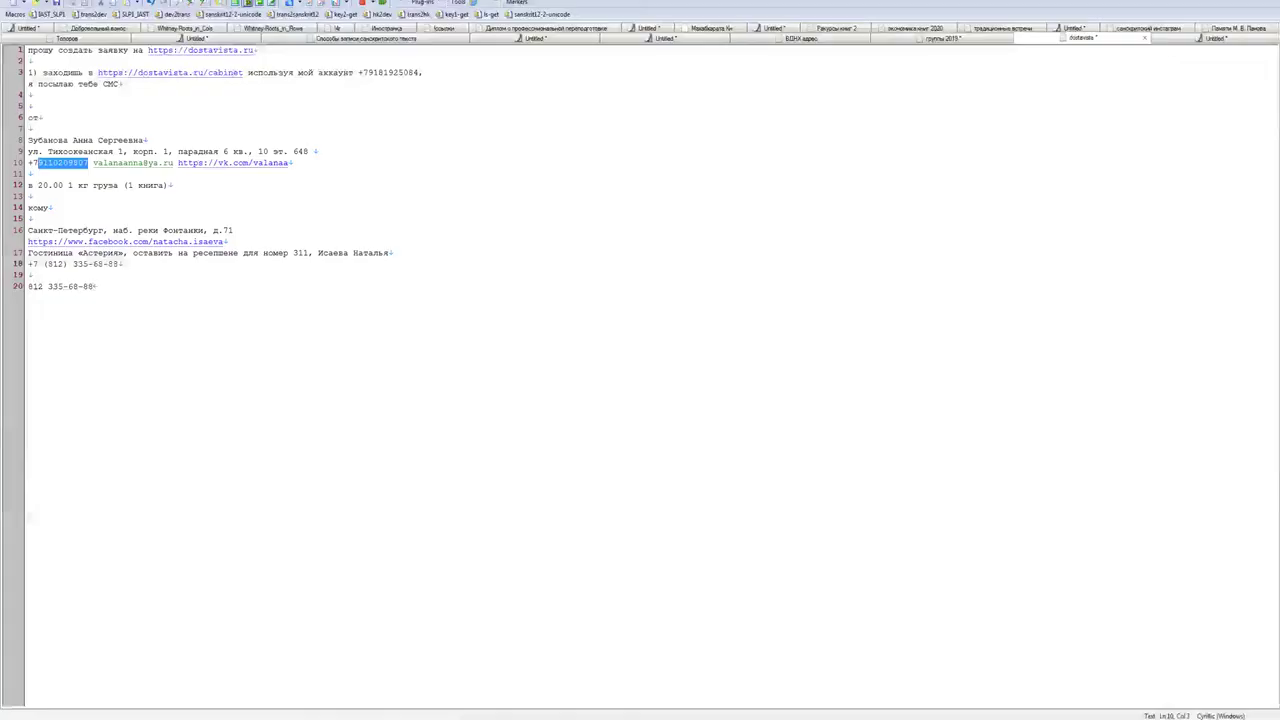
pyautogui.hotkey('alt', 'Tab')
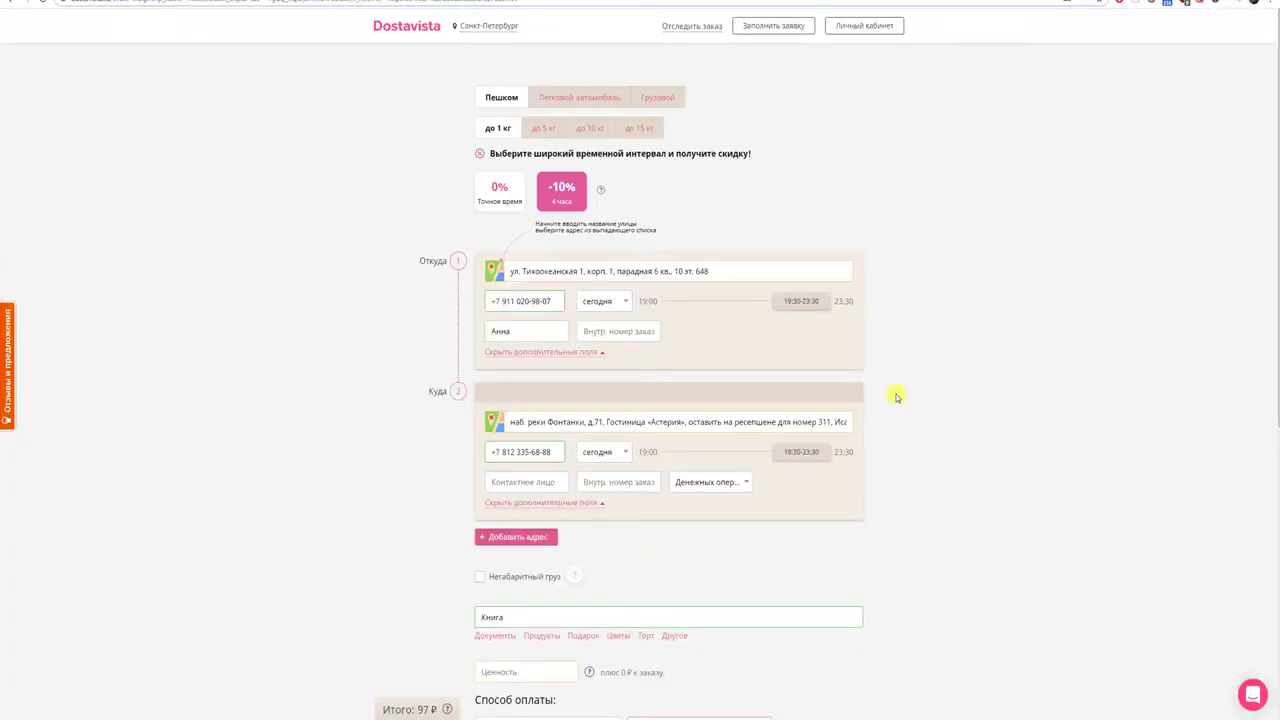
pyautogui.scroll(-1, 896, 397)
pyautogui.scroll(1, 896, 397)
# - Capture the filled order form area with Lightshot and save it as a PNG
pyautogui.press('Print')
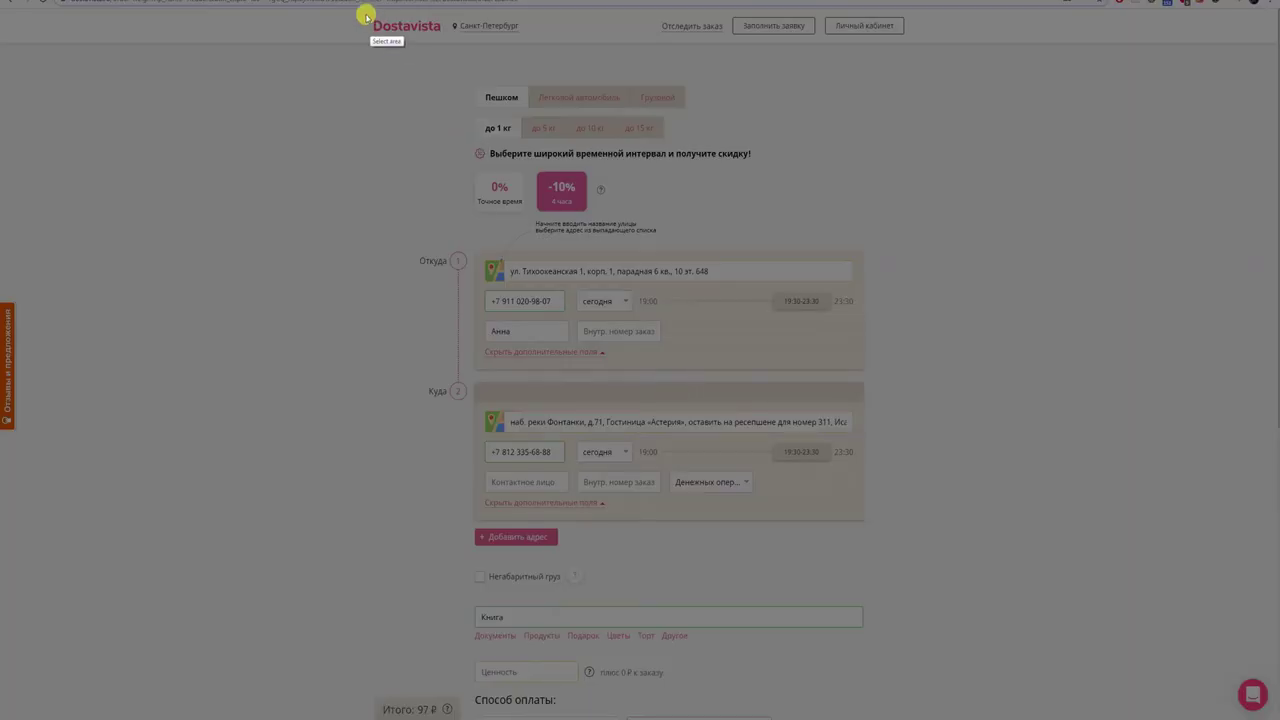
pyautogui.moveTo(362, 12); pyautogui.dragTo(870, 716)
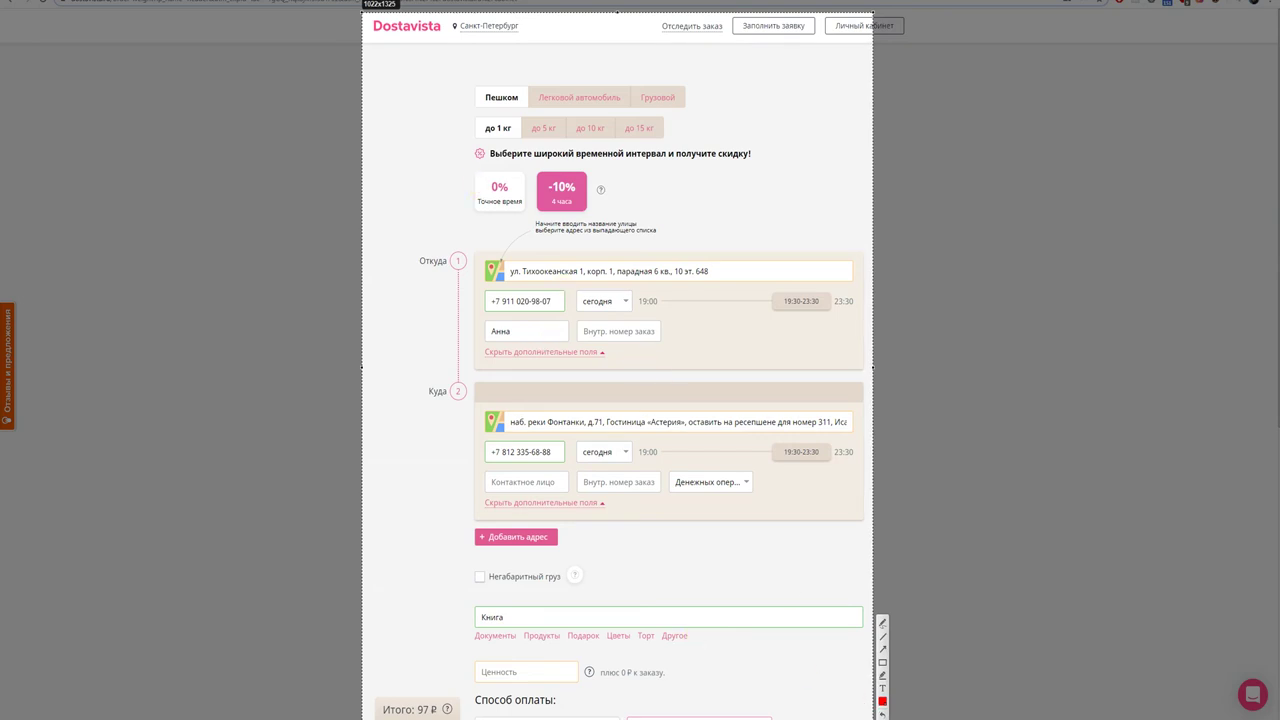
pyautogui.hotkey('ctrl', 's')
pyautogui.press('Return')
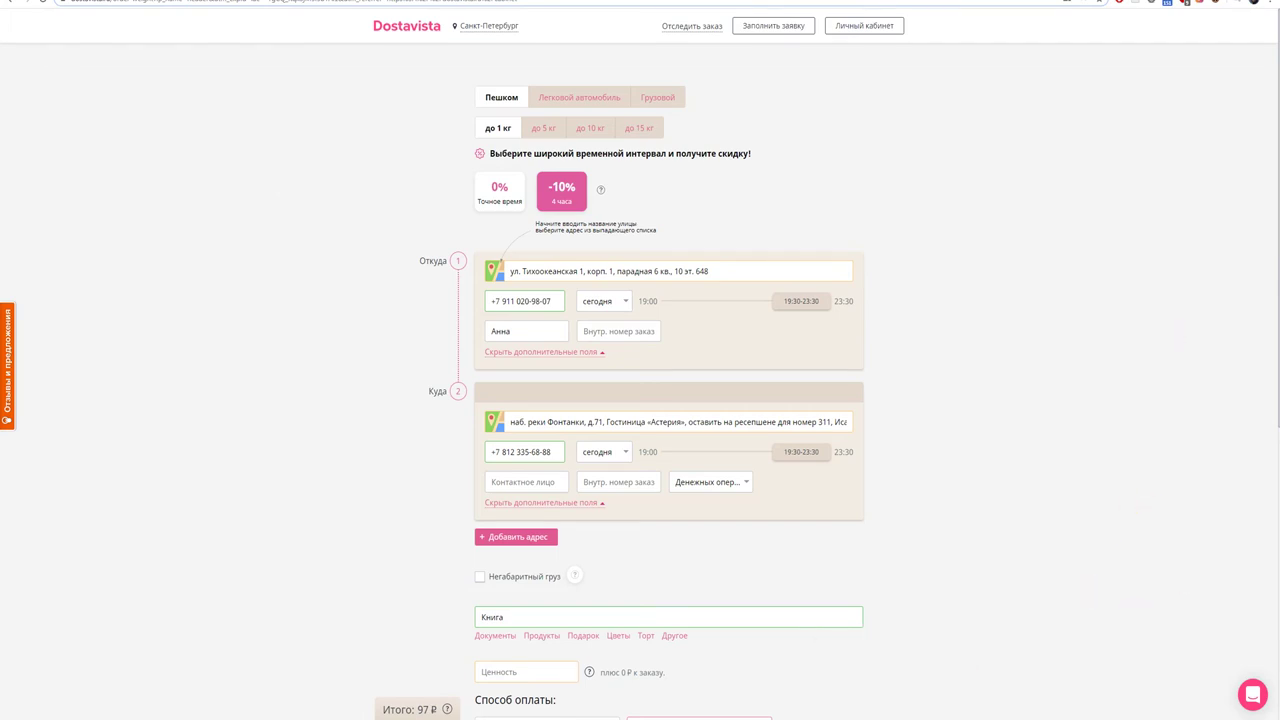
# - Submit the order with a declared value of 0, then dismiss the Lightshot notice
pyautogui.scroll(-3, 900, 400)
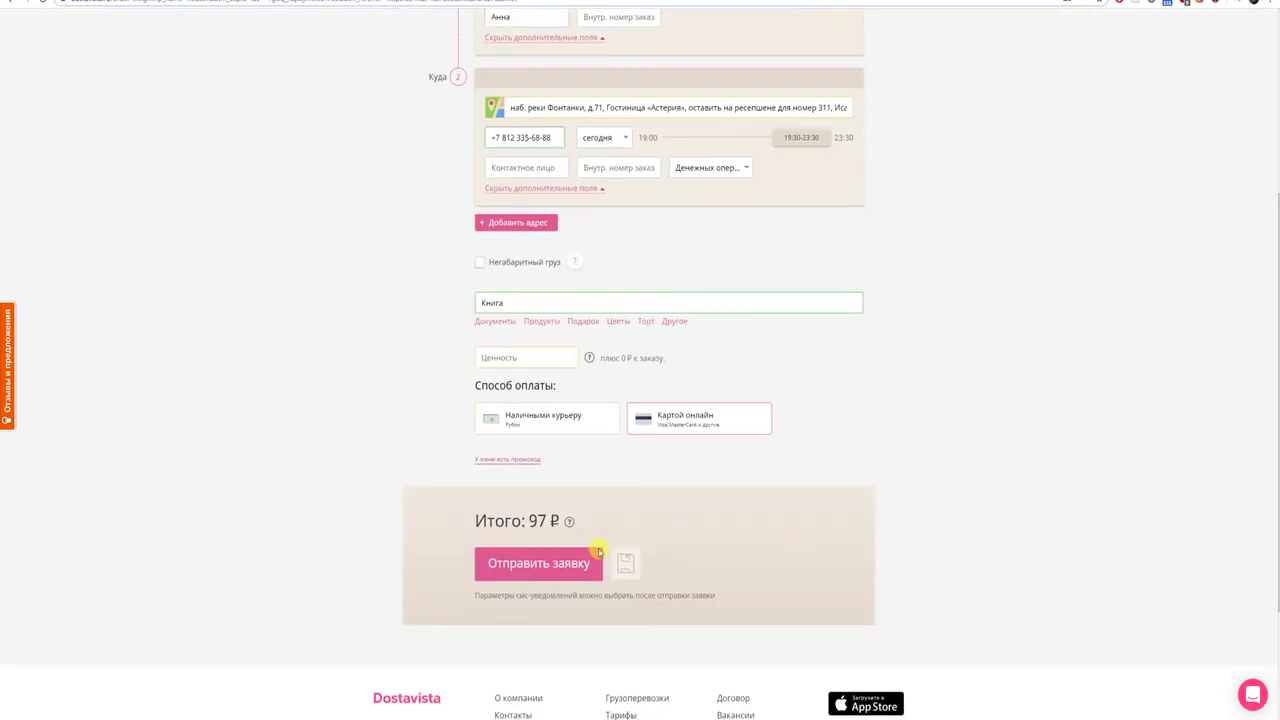
pyautogui.click(548, 575)
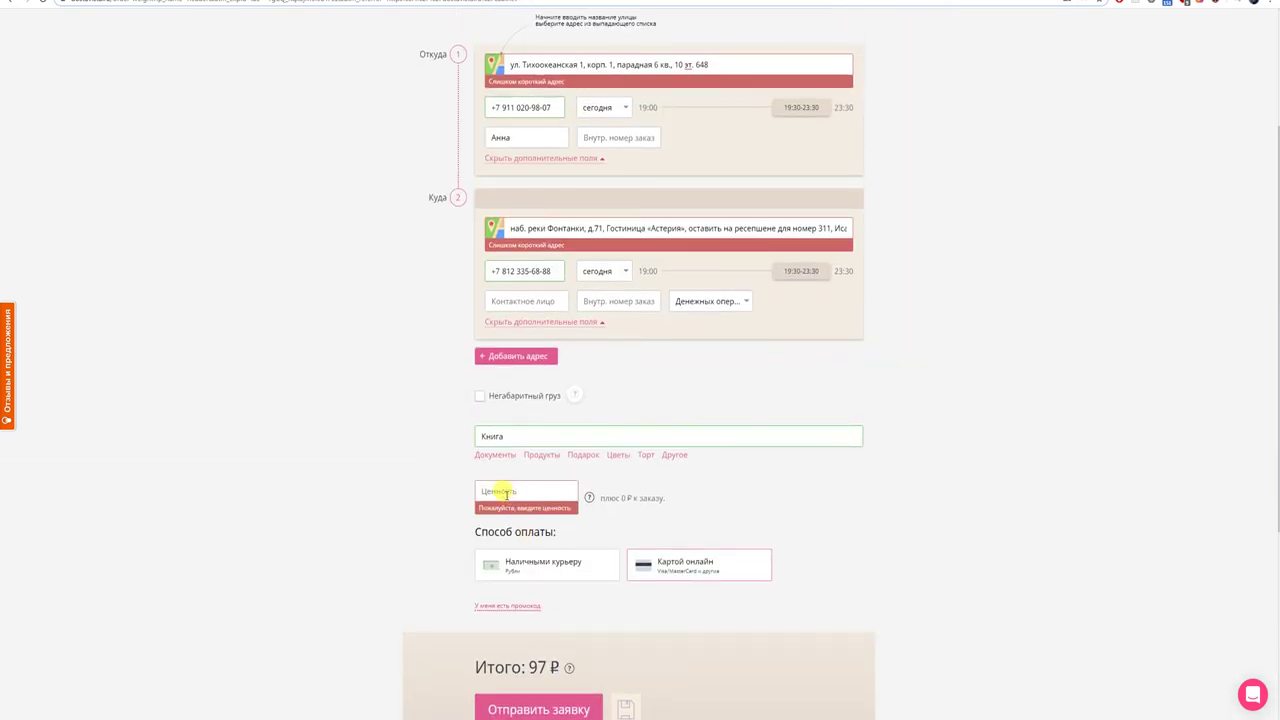
pyautogui.write('0')
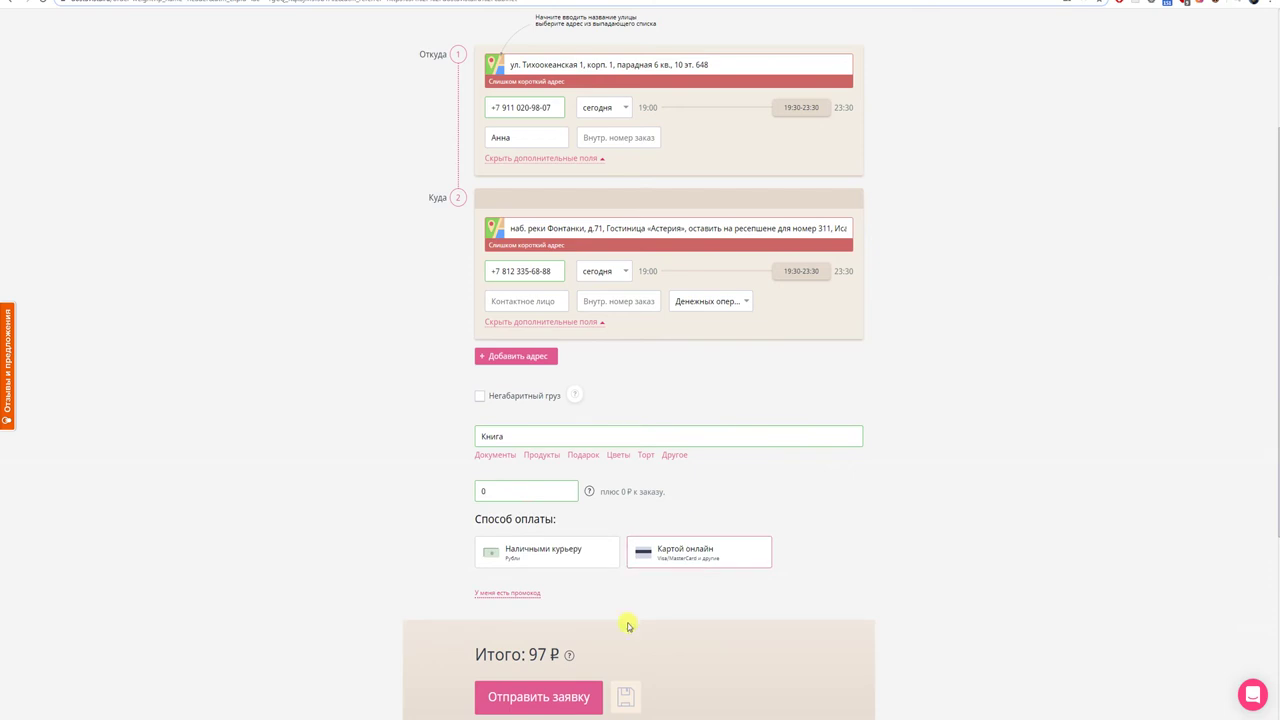
pyautogui.click(566, 694)
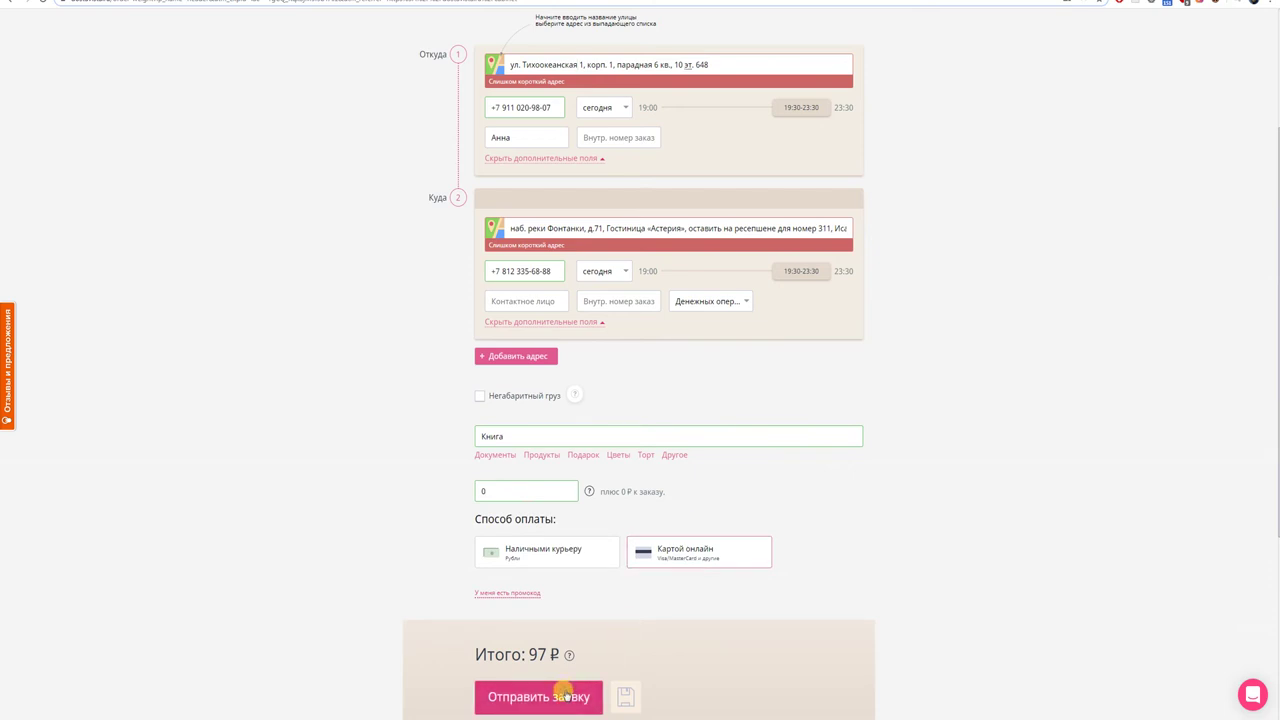
pyautogui.press('Print')
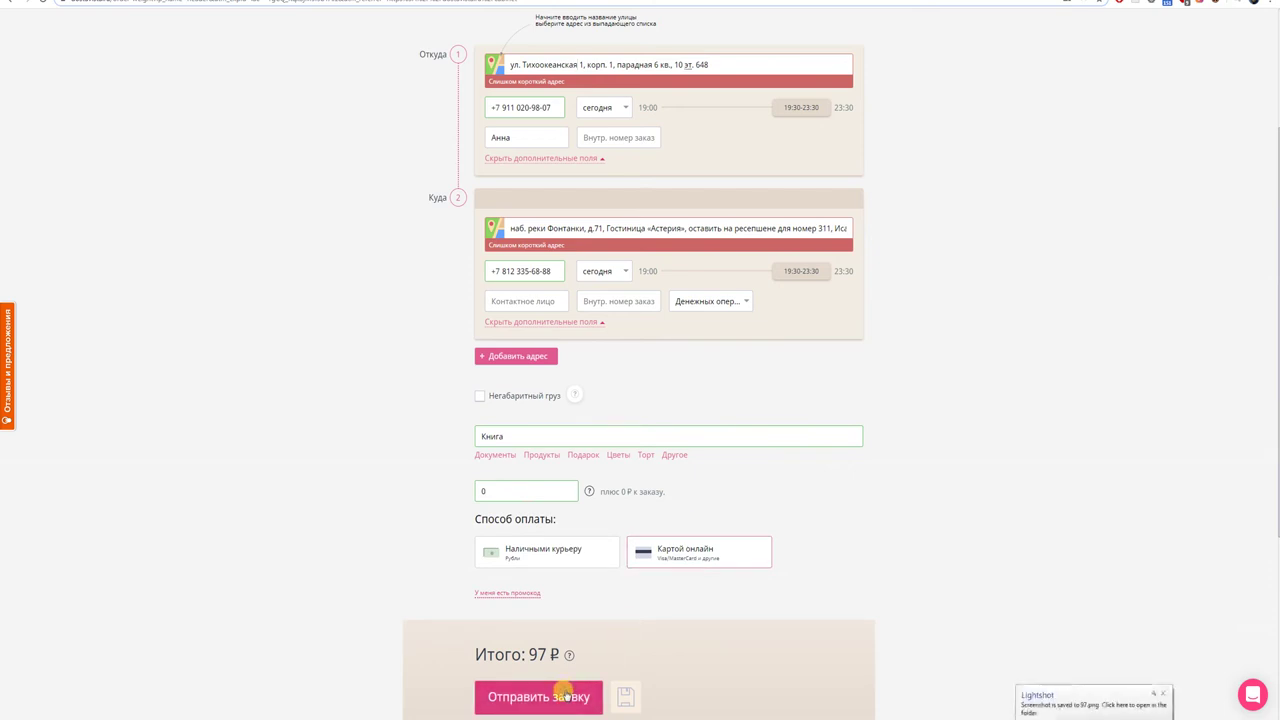
pyautogui.click(1163, 693)
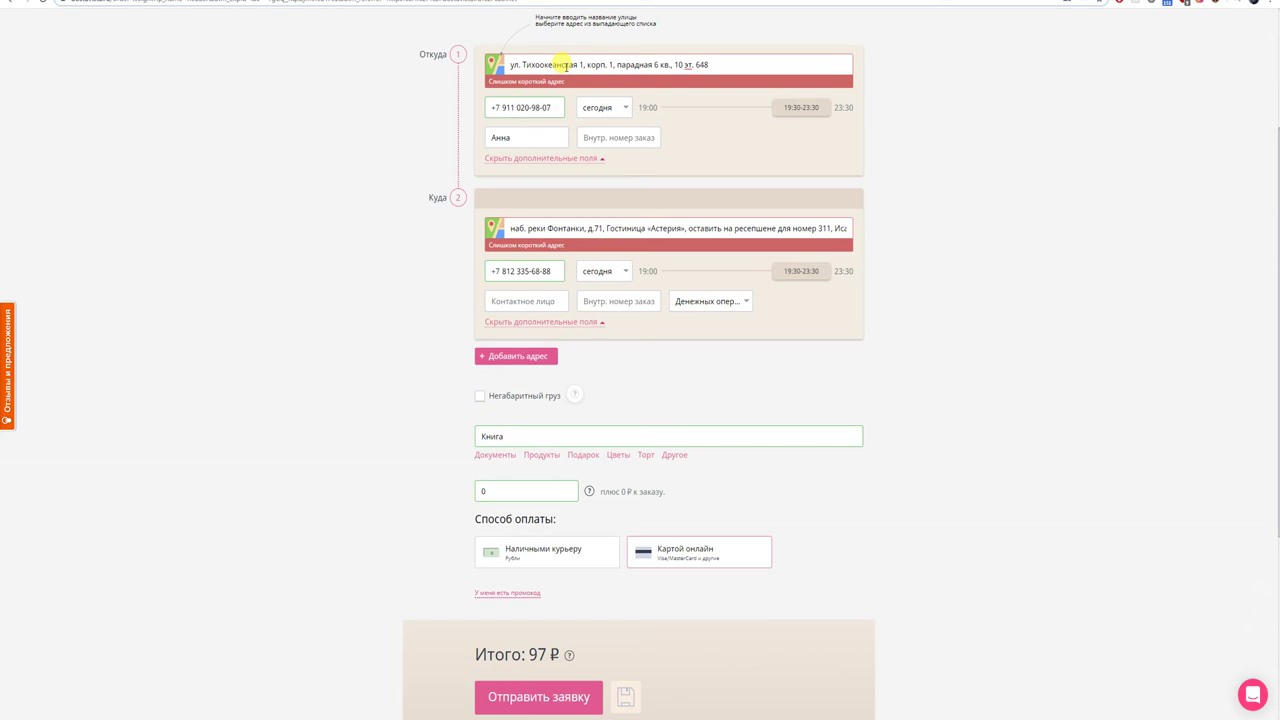
# - Trim the extra text from the Откуда address and pick the matching building suggestion
pyautogui.scroll(2, 566, 66)
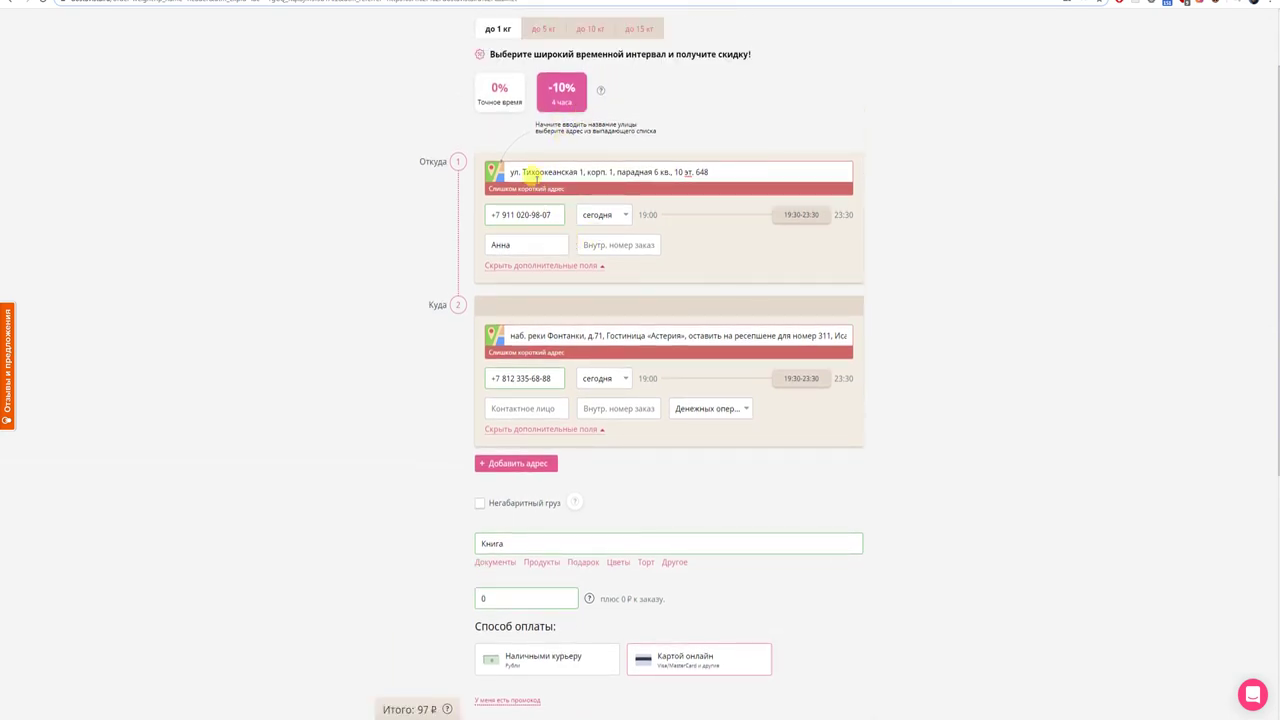
pyautogui.moveTo(712, 172); pyautogui.dragTo(578, 172)
pyautogui.press('BackSpace')
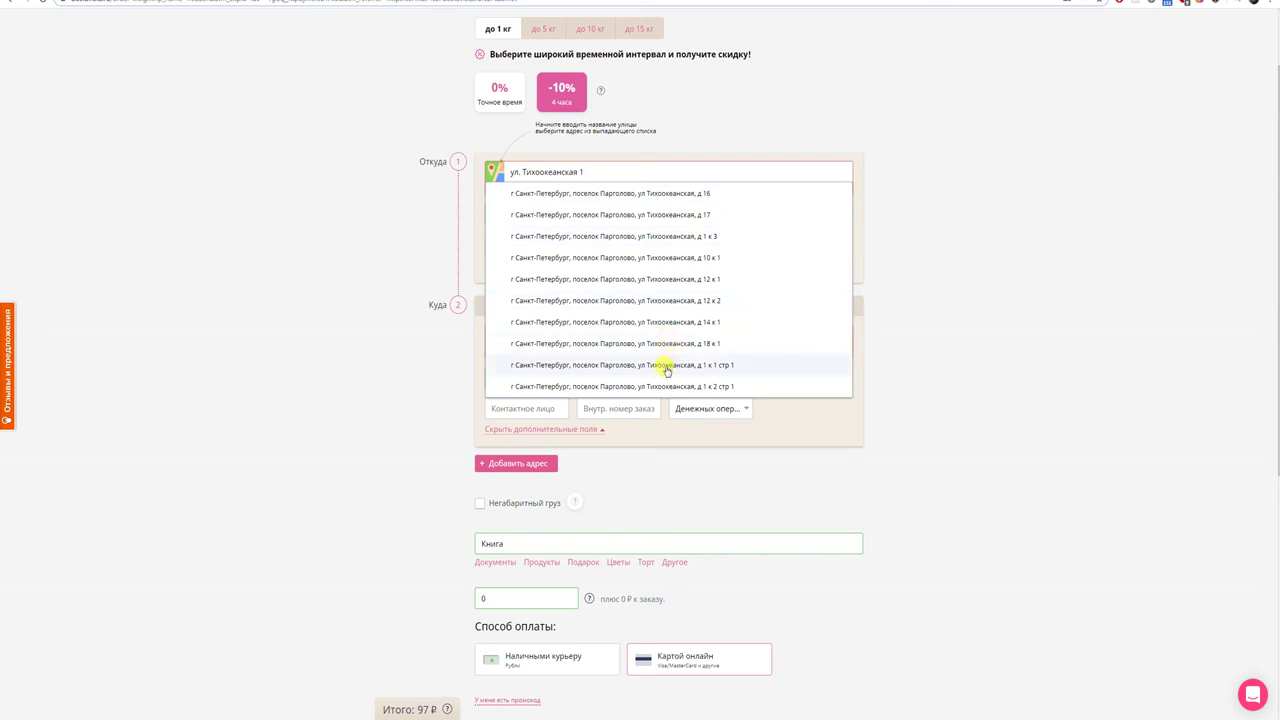
pyautogui.click(667, 366)
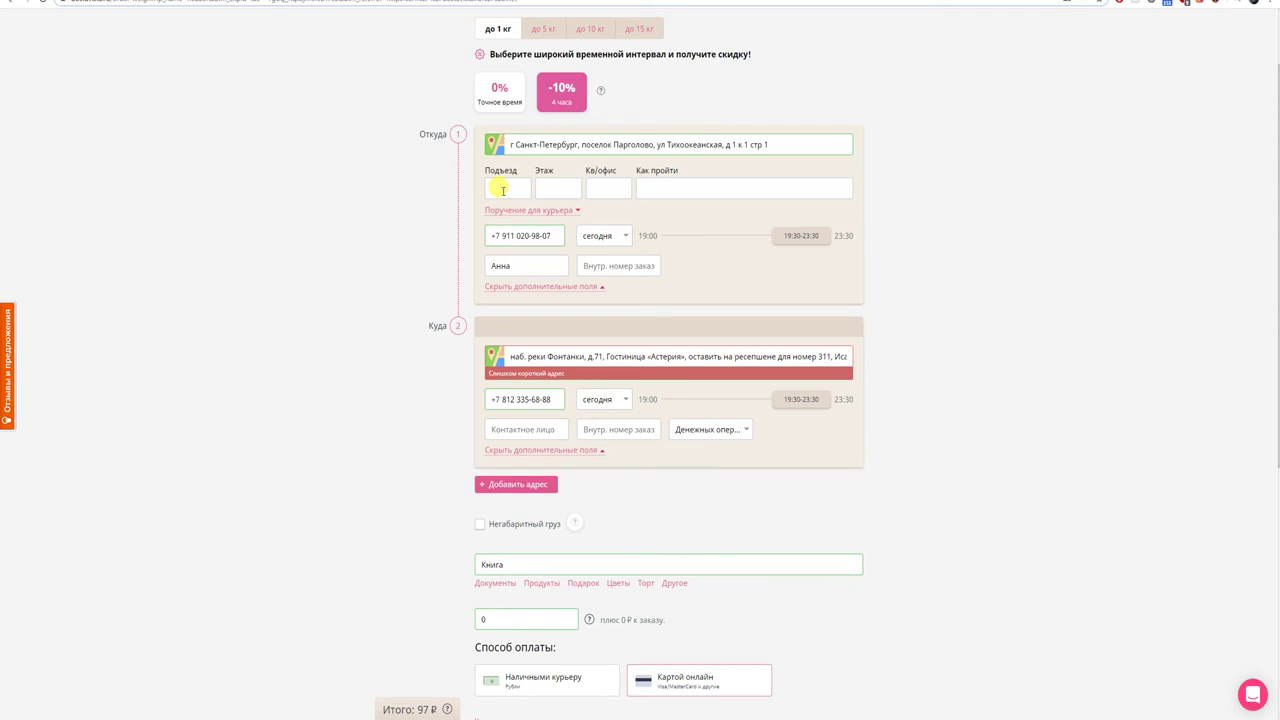
# - Enter pickup entrance 6, floor 10 and flat 648
pyautogui.click(503, 189)
pyautogui.write('6')
pyautogui.click(558, 188)
pyautogui.write('10')
pyautogui.hotkey('alt', 'Tab')
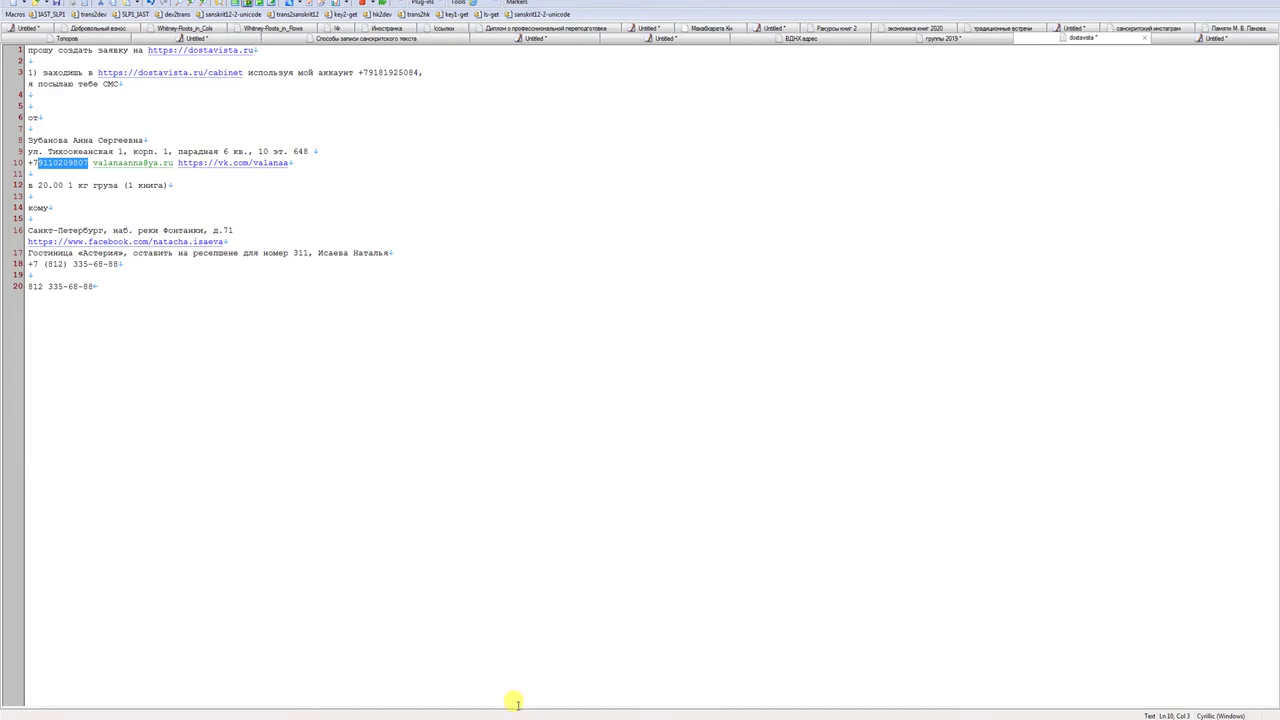
pyautogui.hotkey('alt', 'Tab')
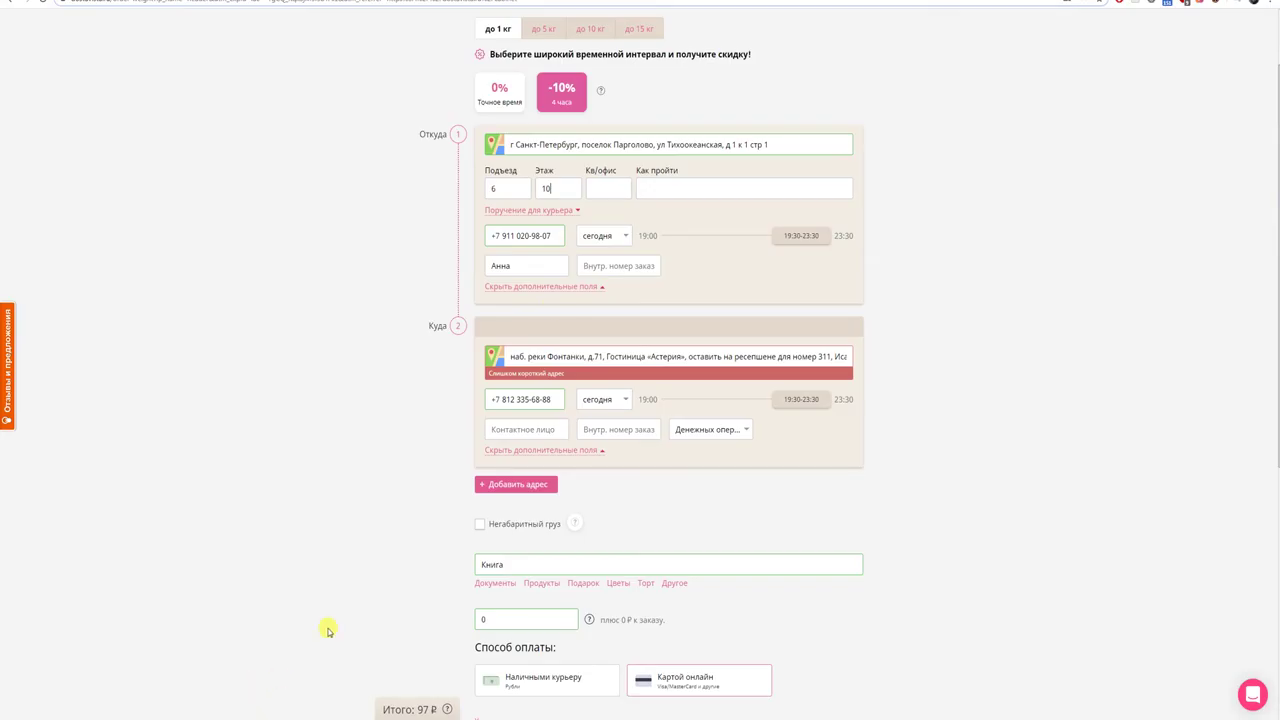
pyautogui.click(596, 180)
pyautogui.write('648')
pyautogui.moveTo(605, 356); pyautogui.dragTo(923, 366)
pyautogui.hotkey('ctrl', 'c')
pyautogui.press('BackSpace')
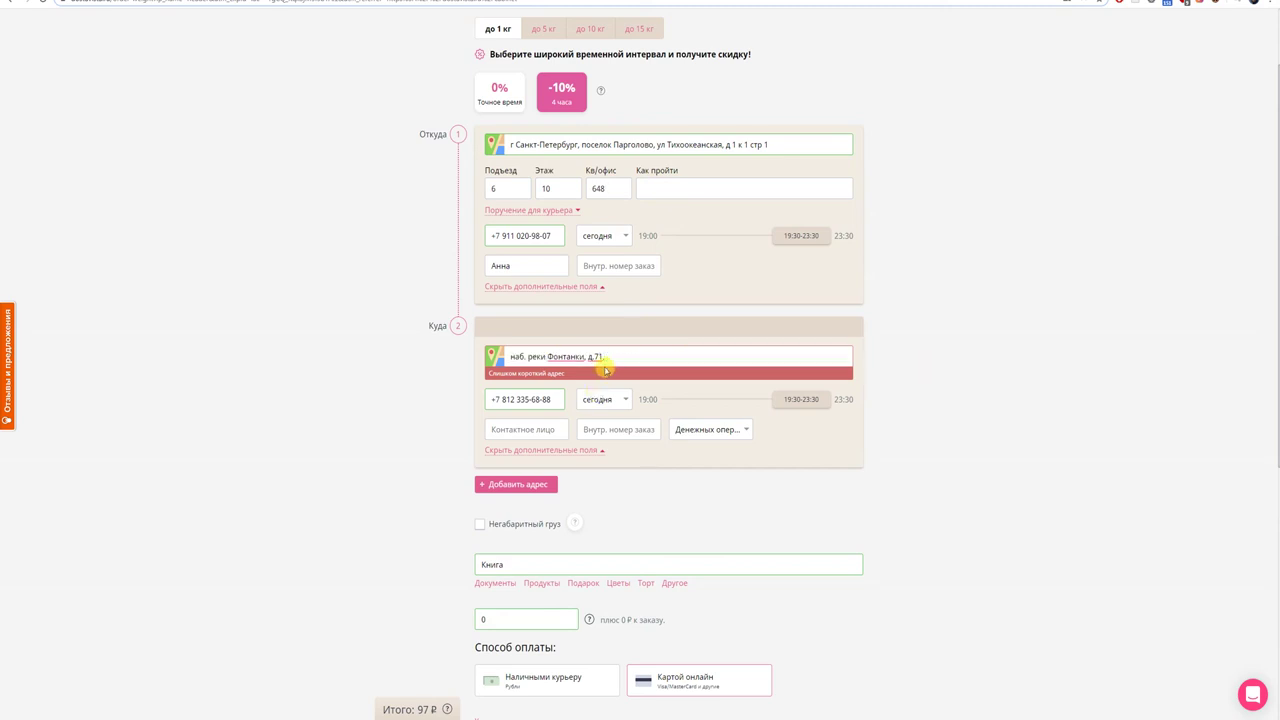
pyautogui.press('BackSpace')
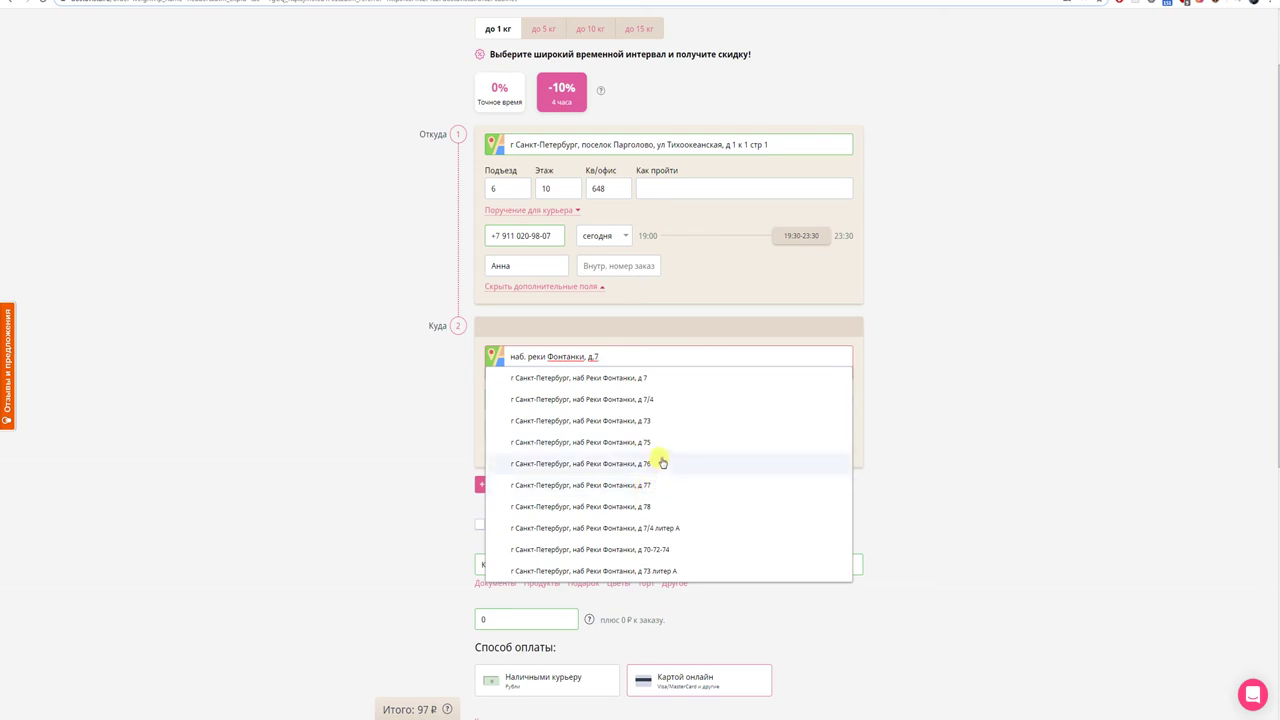
pyautogui.click(648, 486)
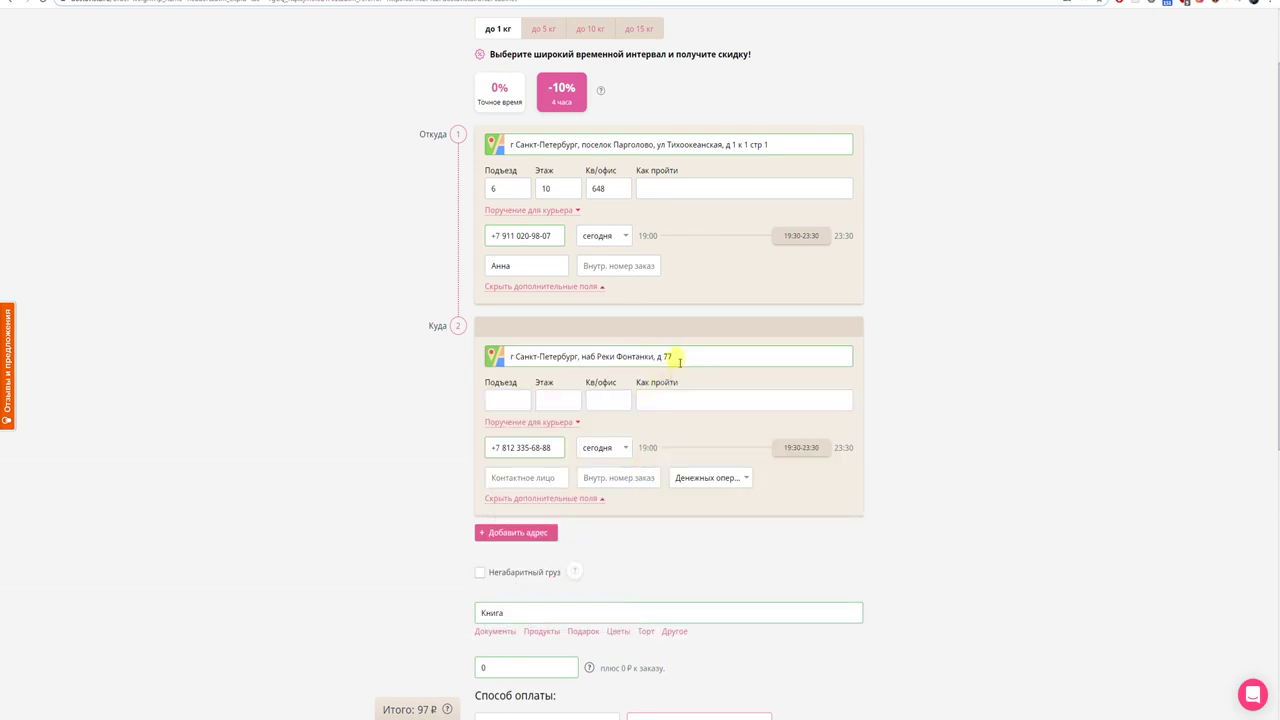
pyautogui.press('BackSpace')
pyautogui.write('1')
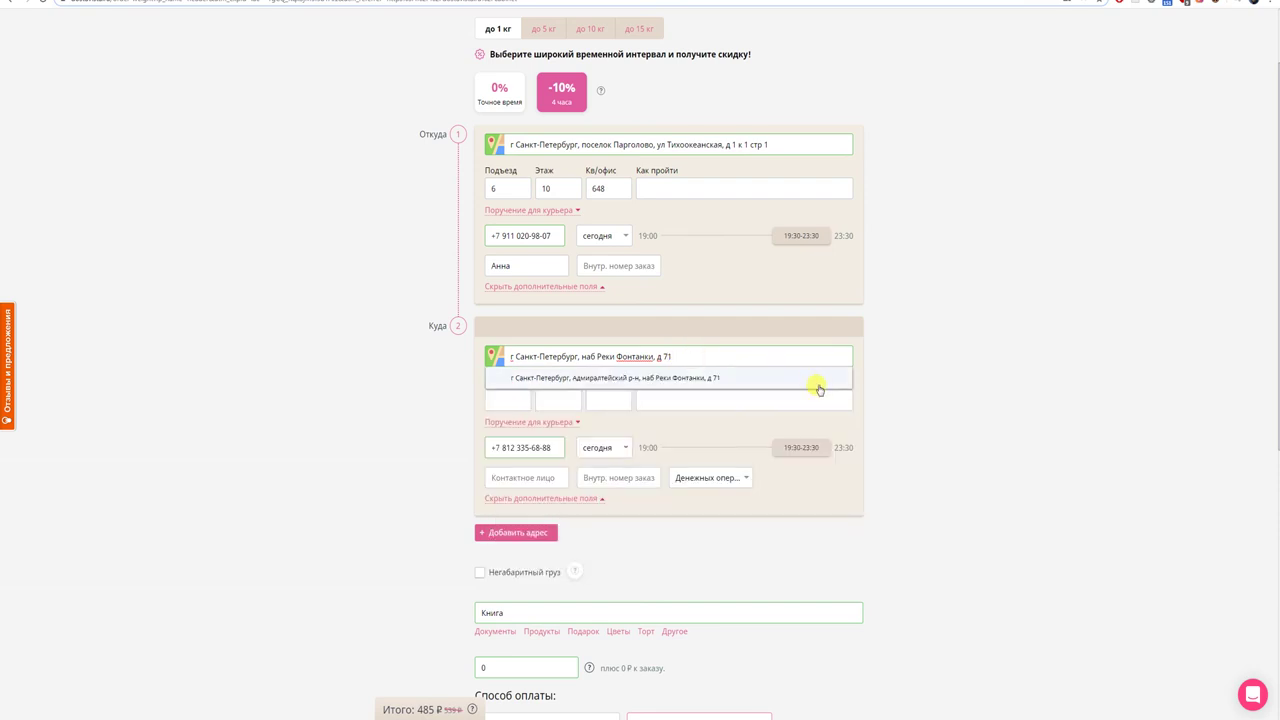
pyautogui.click(755, 380)
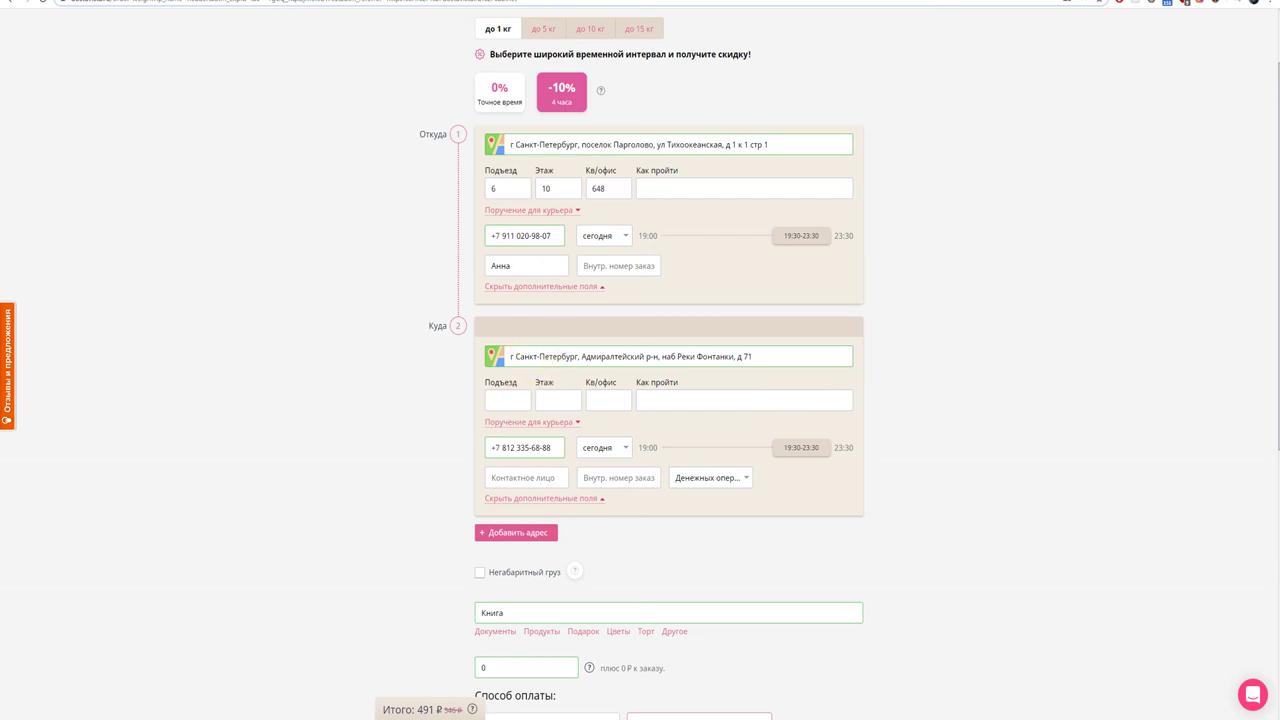
# - Paste the hotel reception directions from the notes into the delivery Как пройти field
pyautogui.moveTo(550, 719)
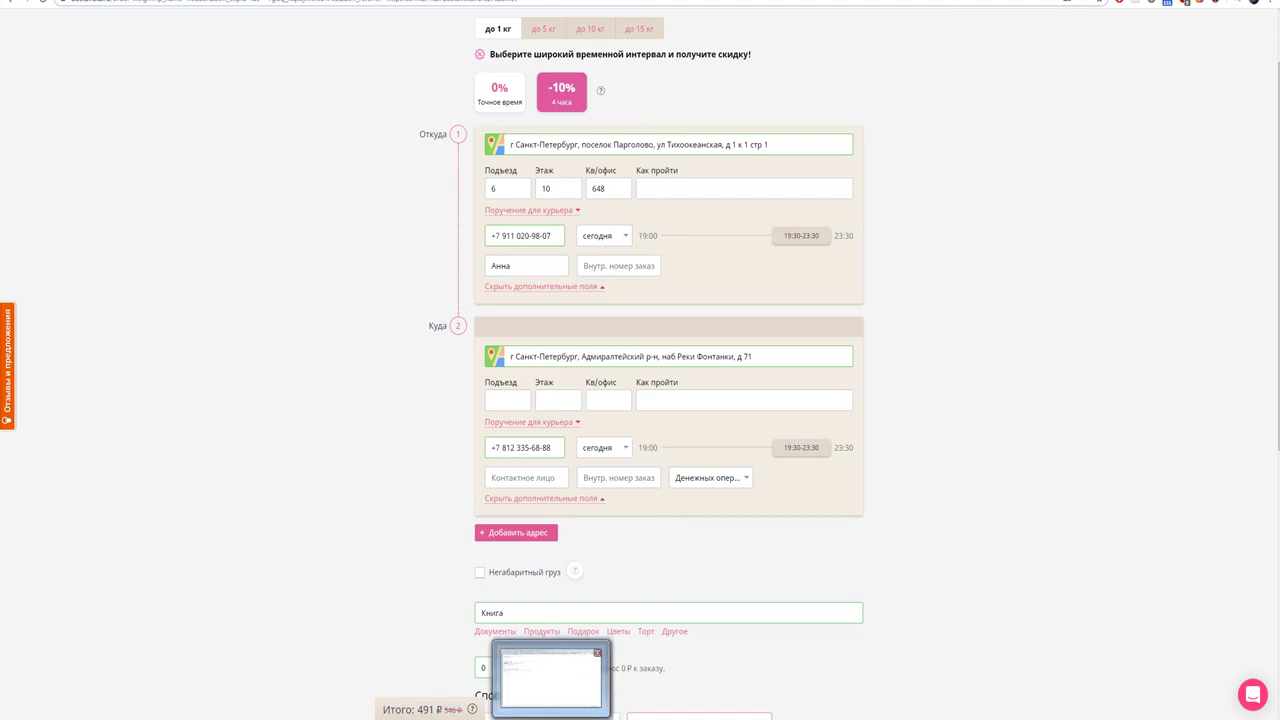
pyautogui.click(551, 680)
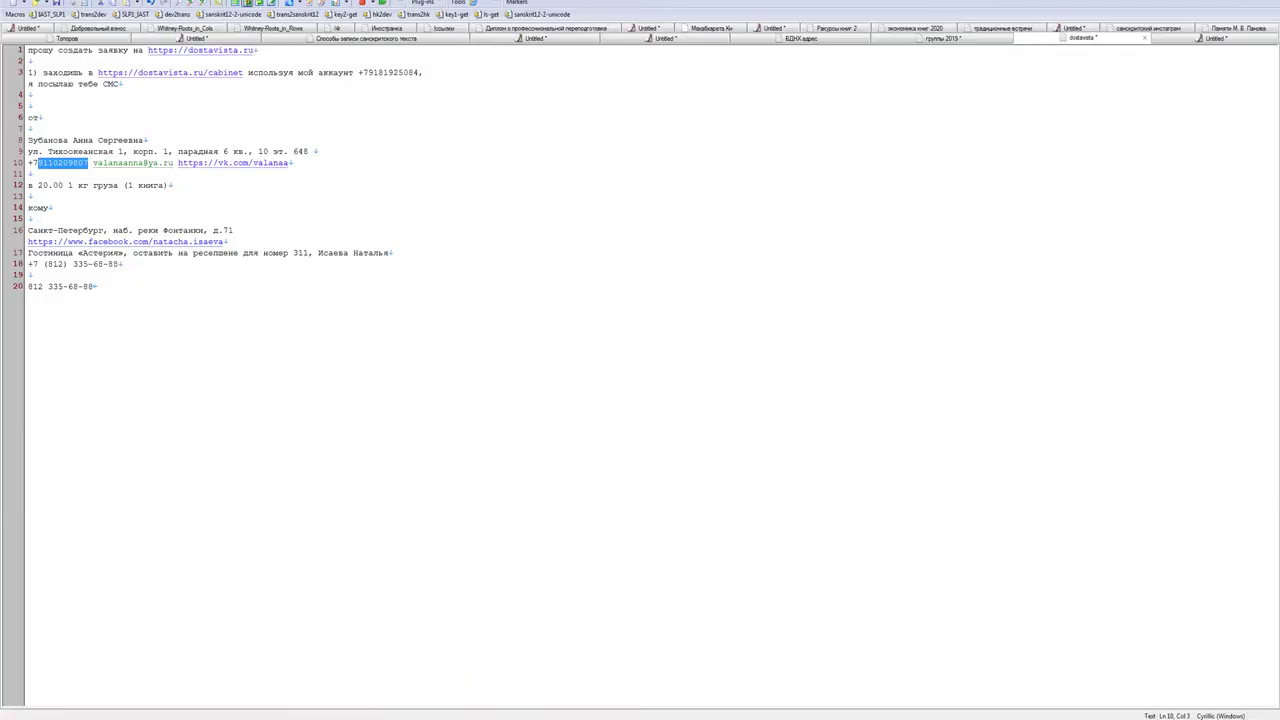
pyautogui.moveTo(117, 264); pyautogui.dragTo(12, 247)
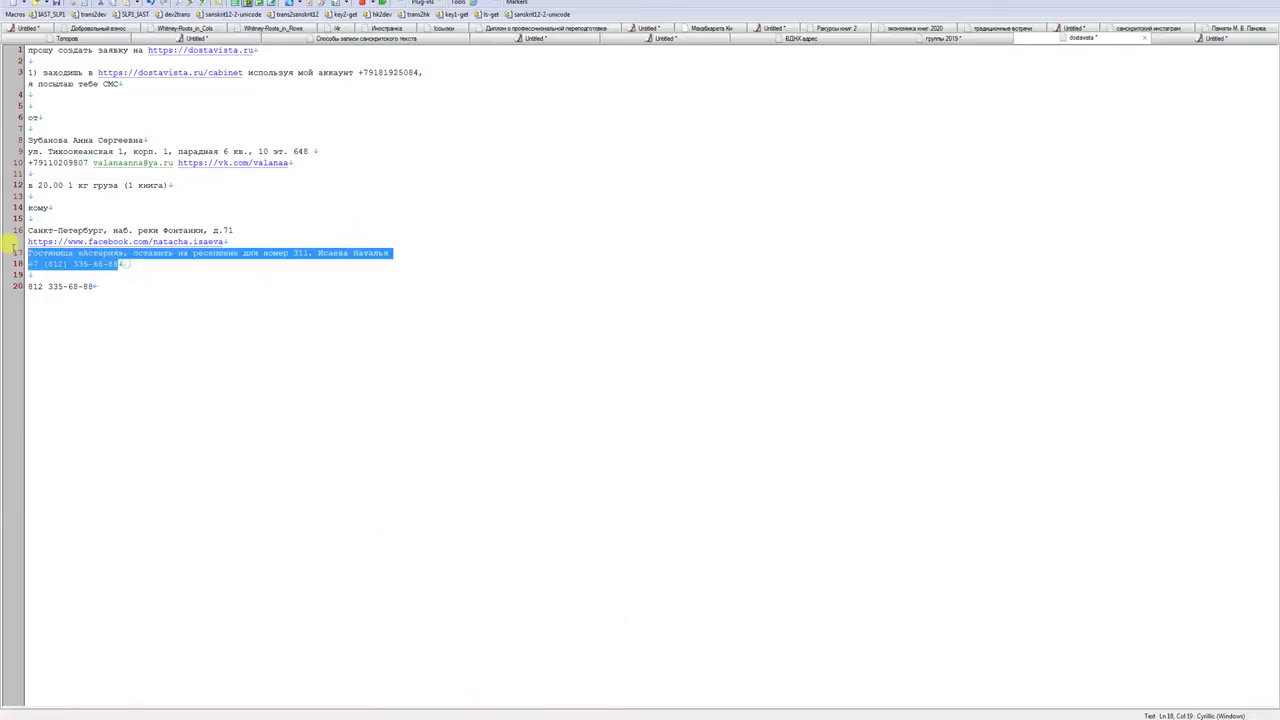
pyautogui.hotkey('alt', 'Tab')
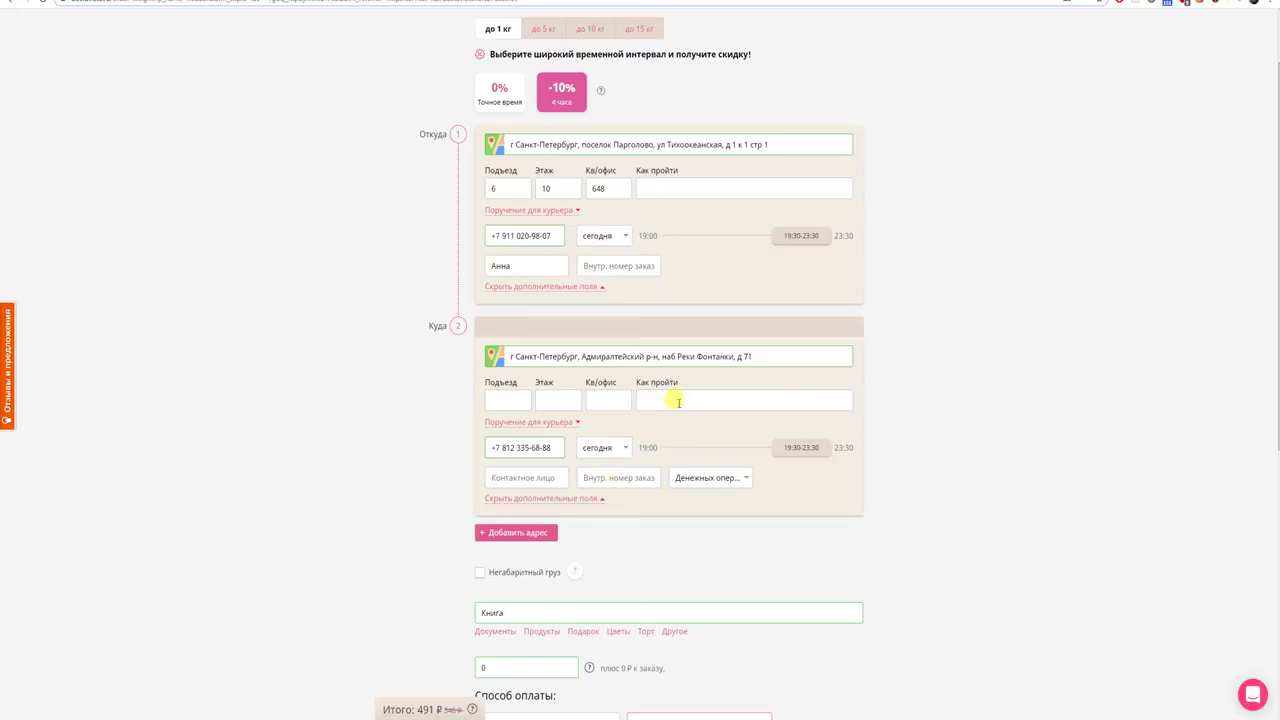
pyautogui.hotkey('ctrl', 'v')
# - Set delivery office 311 and contact person Астерия
pyautogui.click(595, 400)
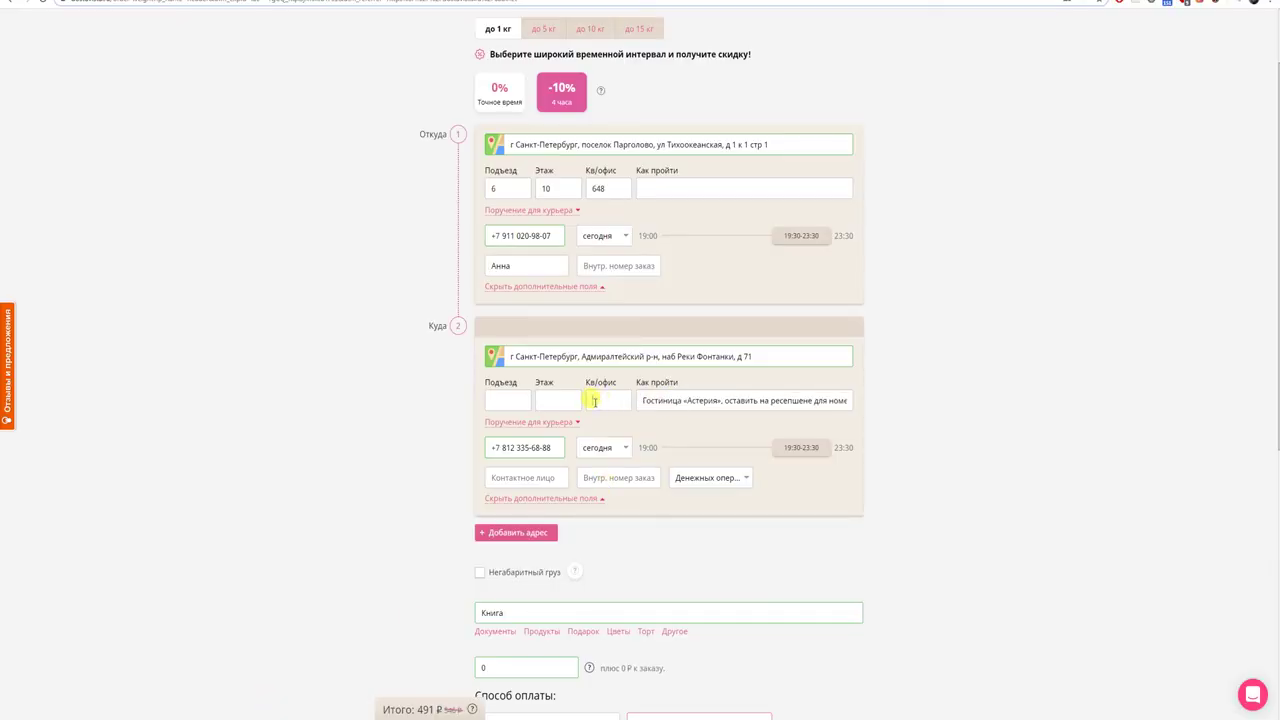
pyautogui.write('311')
pyautogui.doubleClick(697, 400)
pyautogui.hotkey('ctrl', 'c')
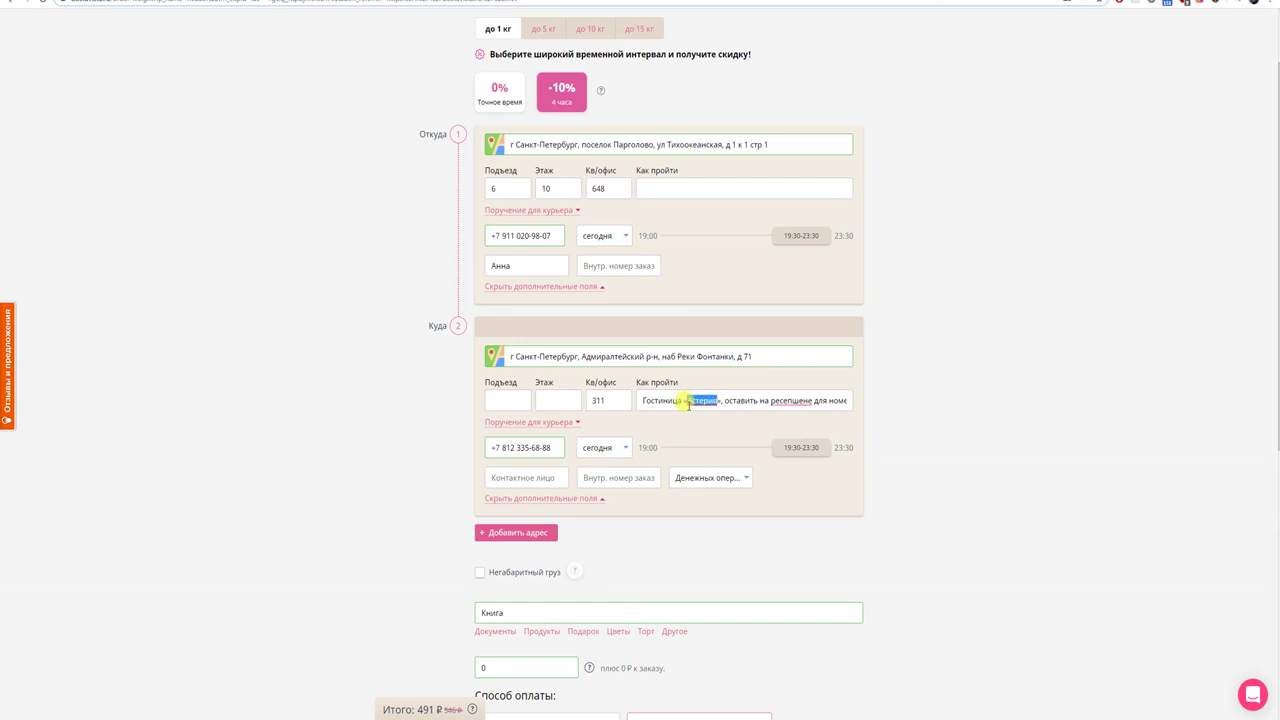
pyautogui.click(537, 478)
pyautogui.hotkey('ctrl', 'v')
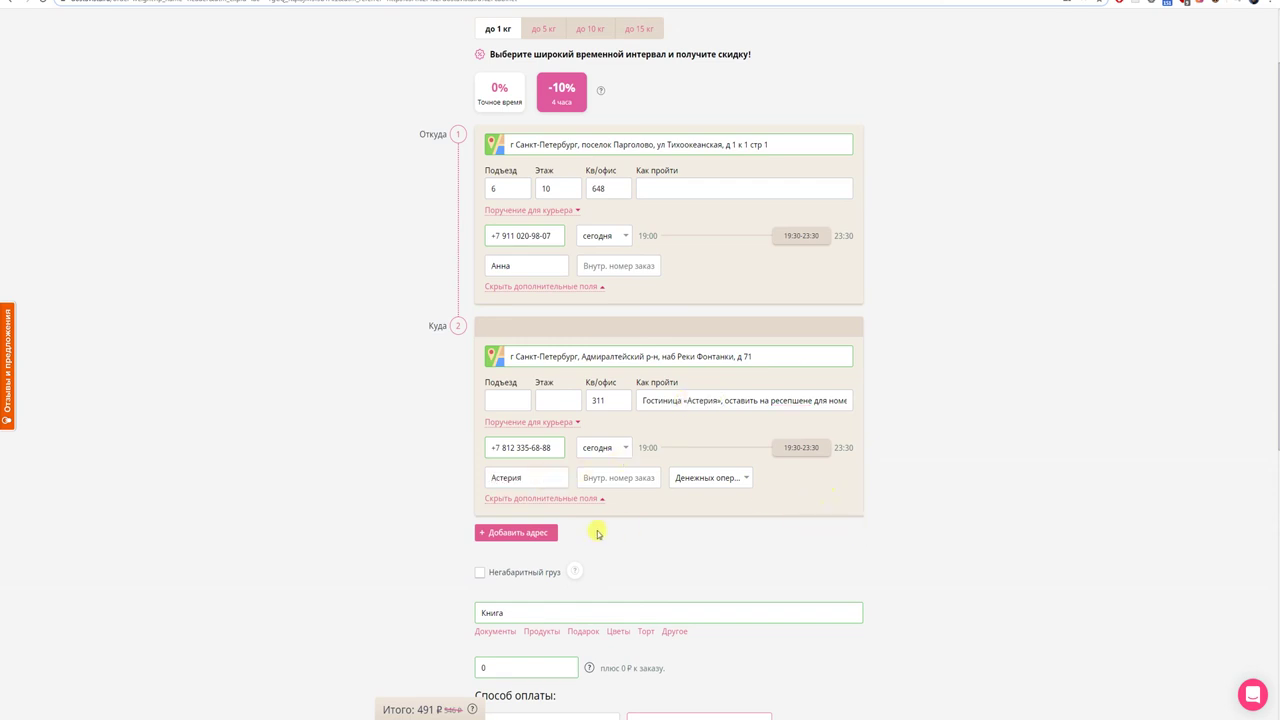
# - Submit the 491 ₽ order via Отправить заявку to reach card payment
pyautogui.scroll(-1, 598, 534)
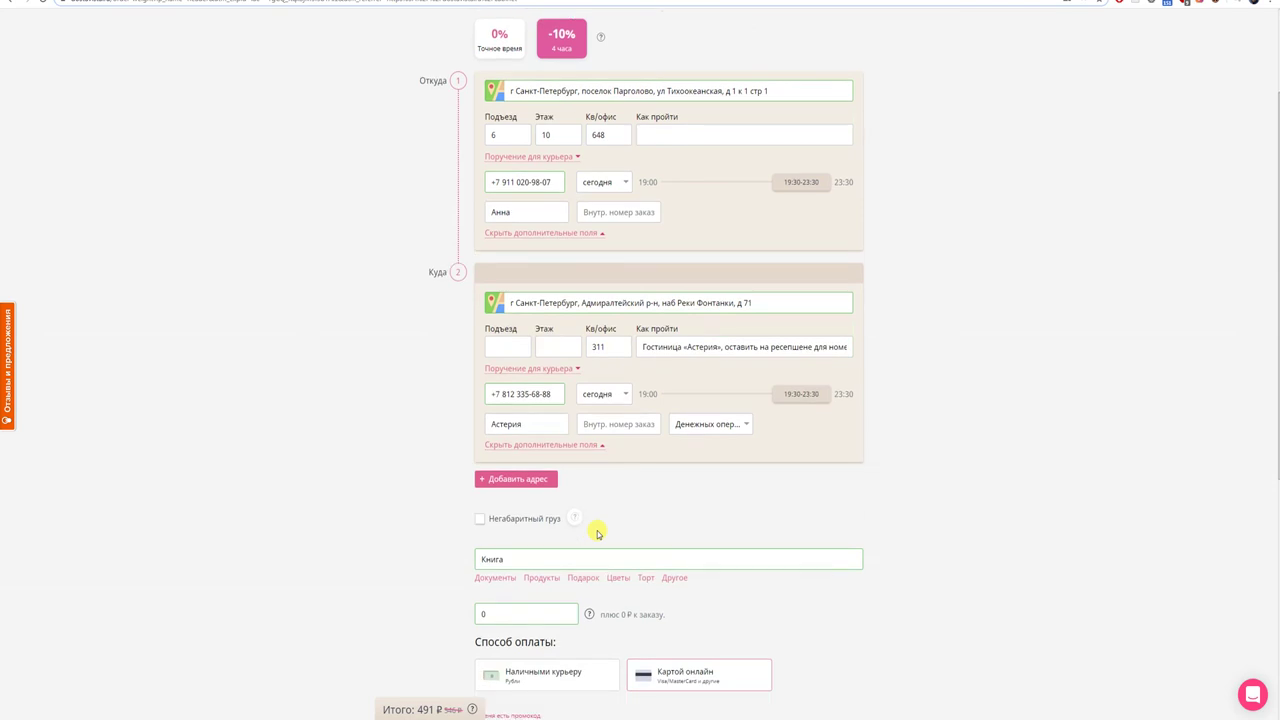
pyautogui.scroll(-2, 598, 534)
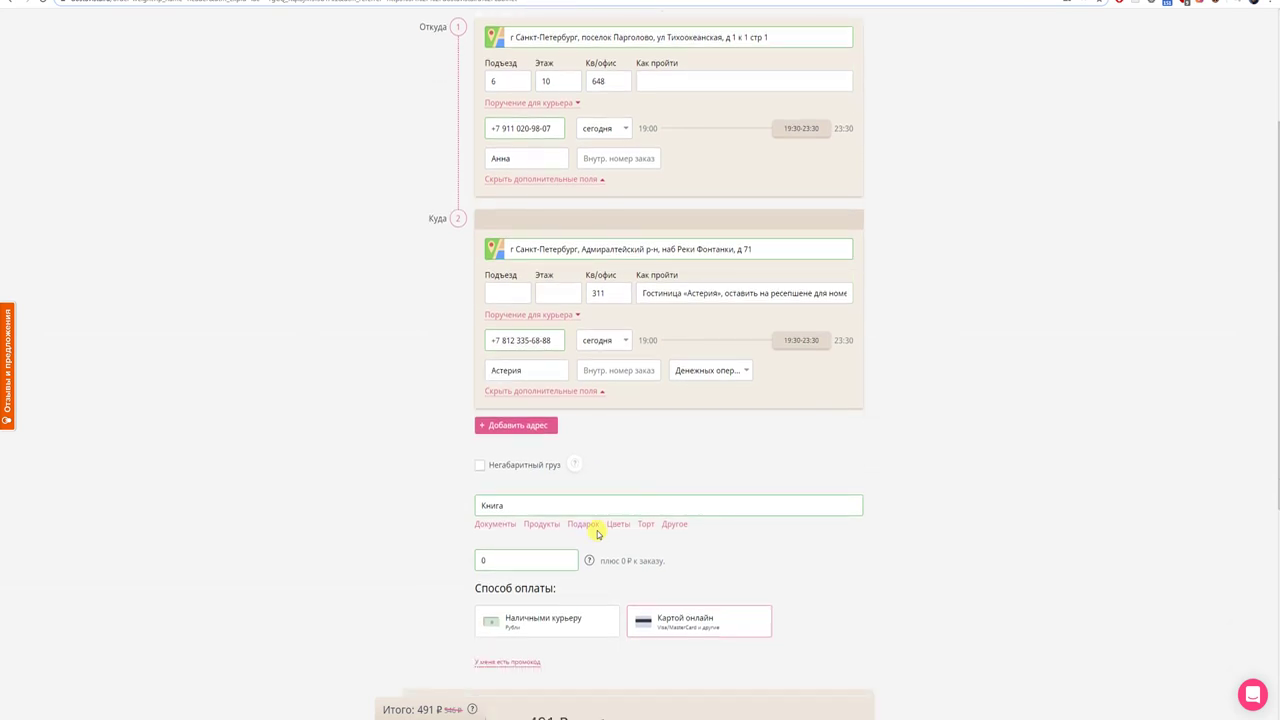
pyautogui.scroll(-1, 598, 534)
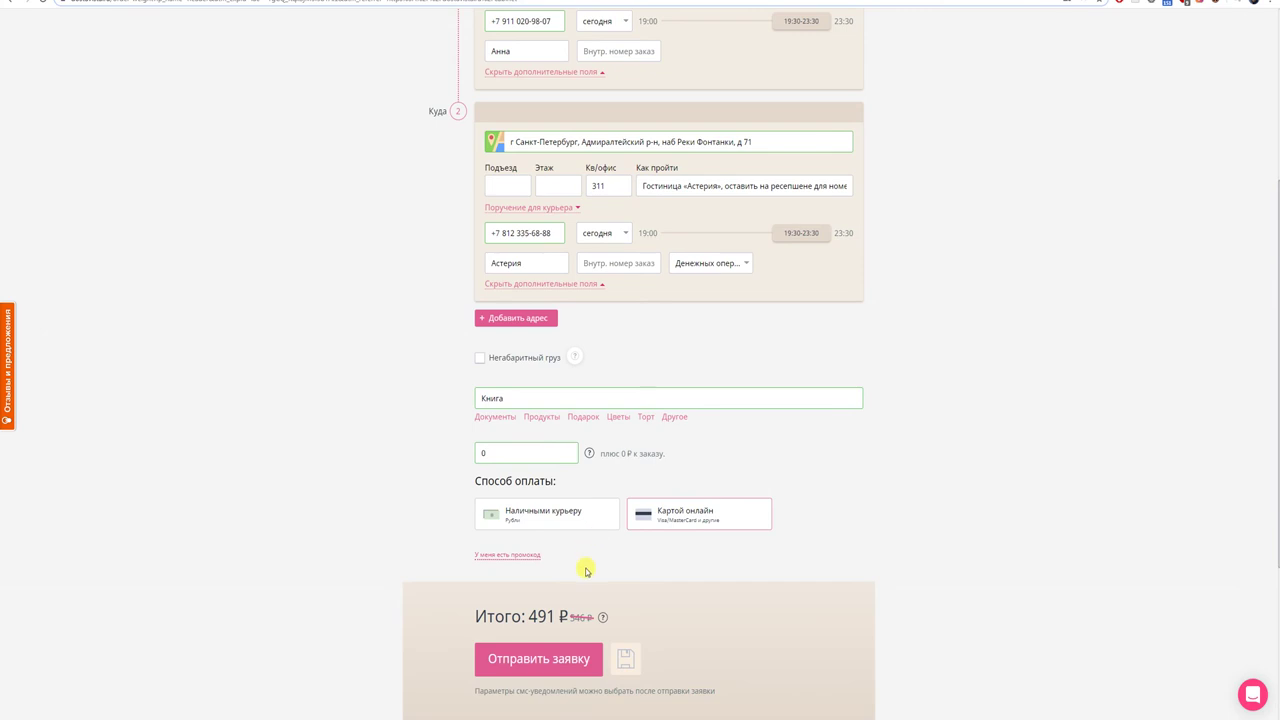
pyautogui.scroll(-1, 586, 570)
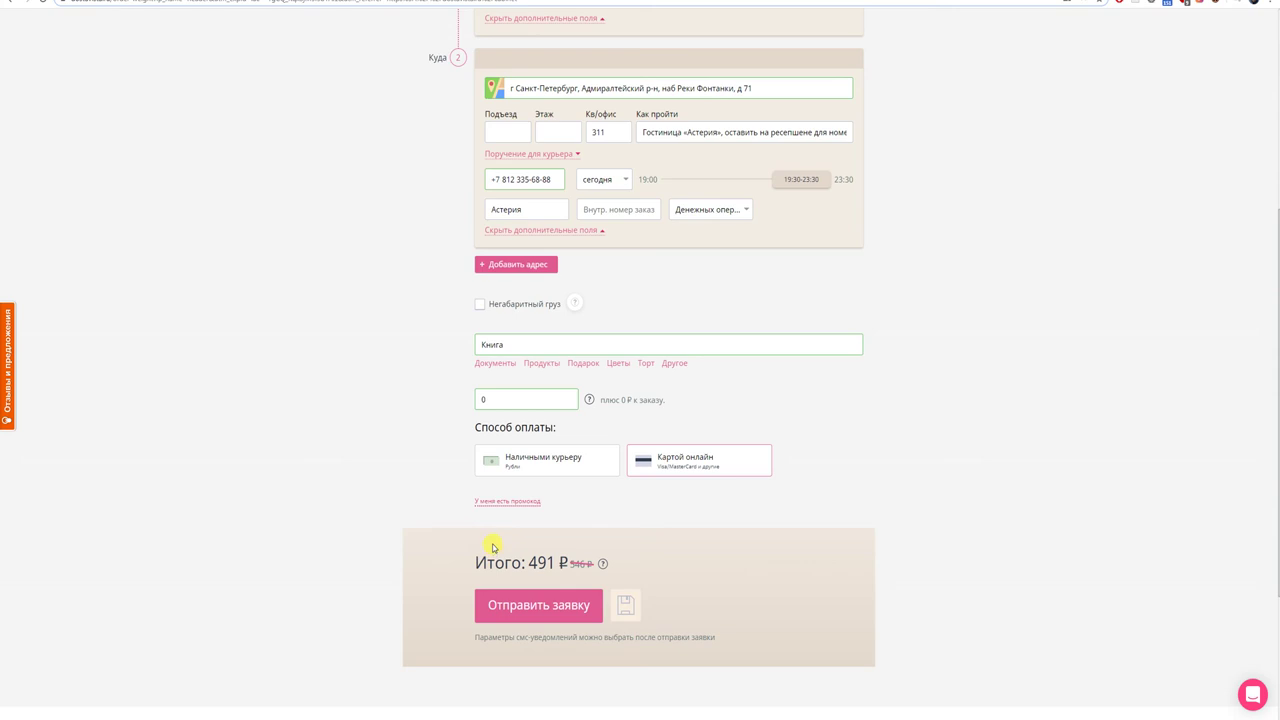
pyautogui.click(521, 606)
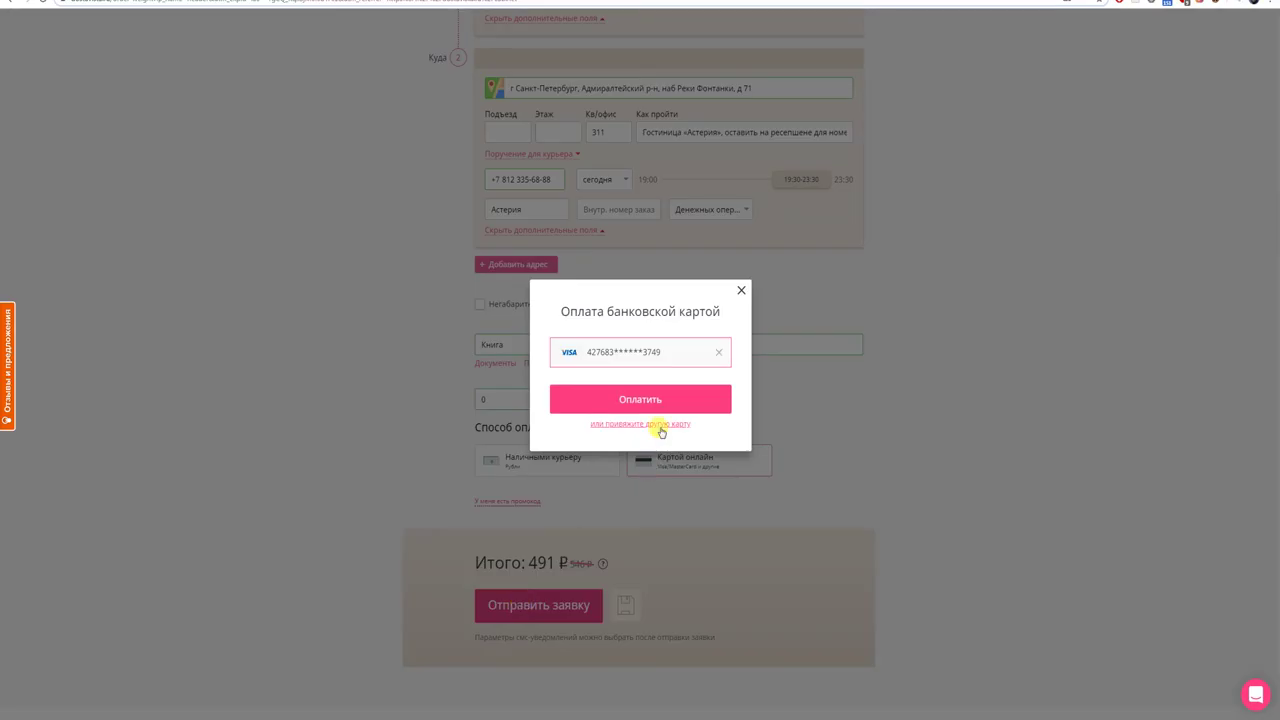
# - Pay the 491 ₽ order with the saved Visa card
pyautogui.click(655, 401)
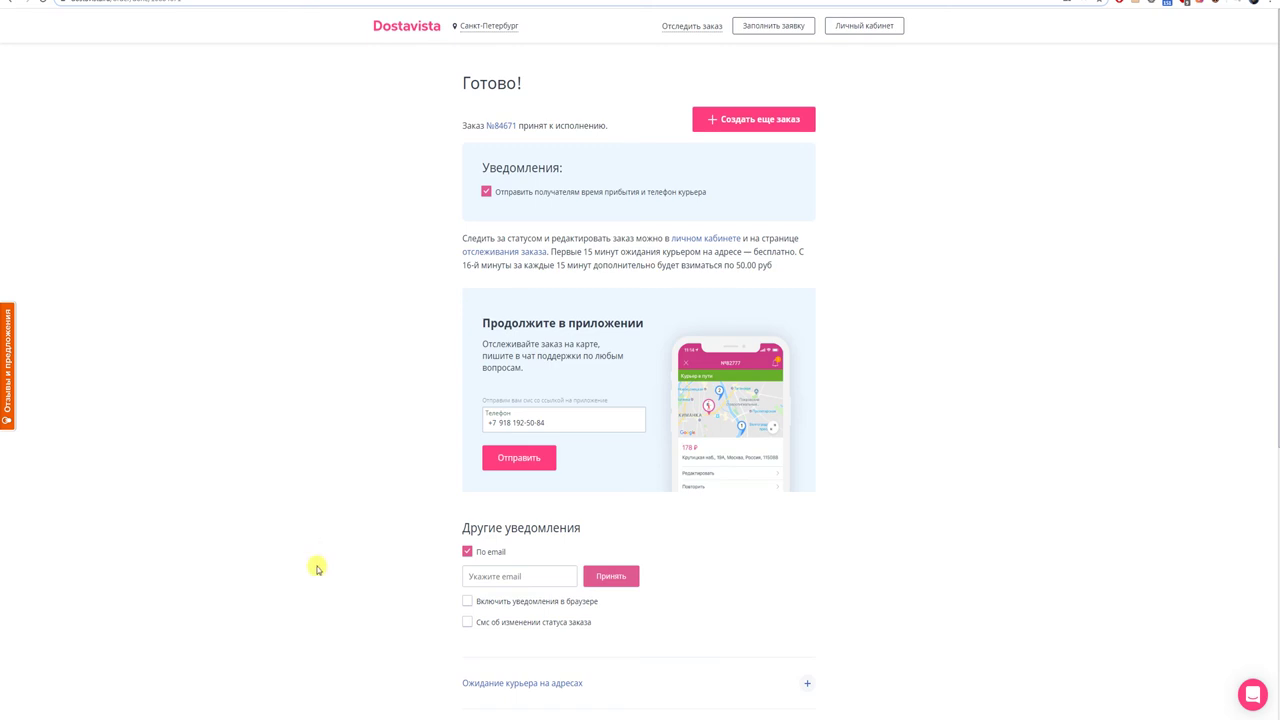
# - Open the new order's details page and look over it: 491 ₽, still searching for a courier
pyautogui.click(500, 126)
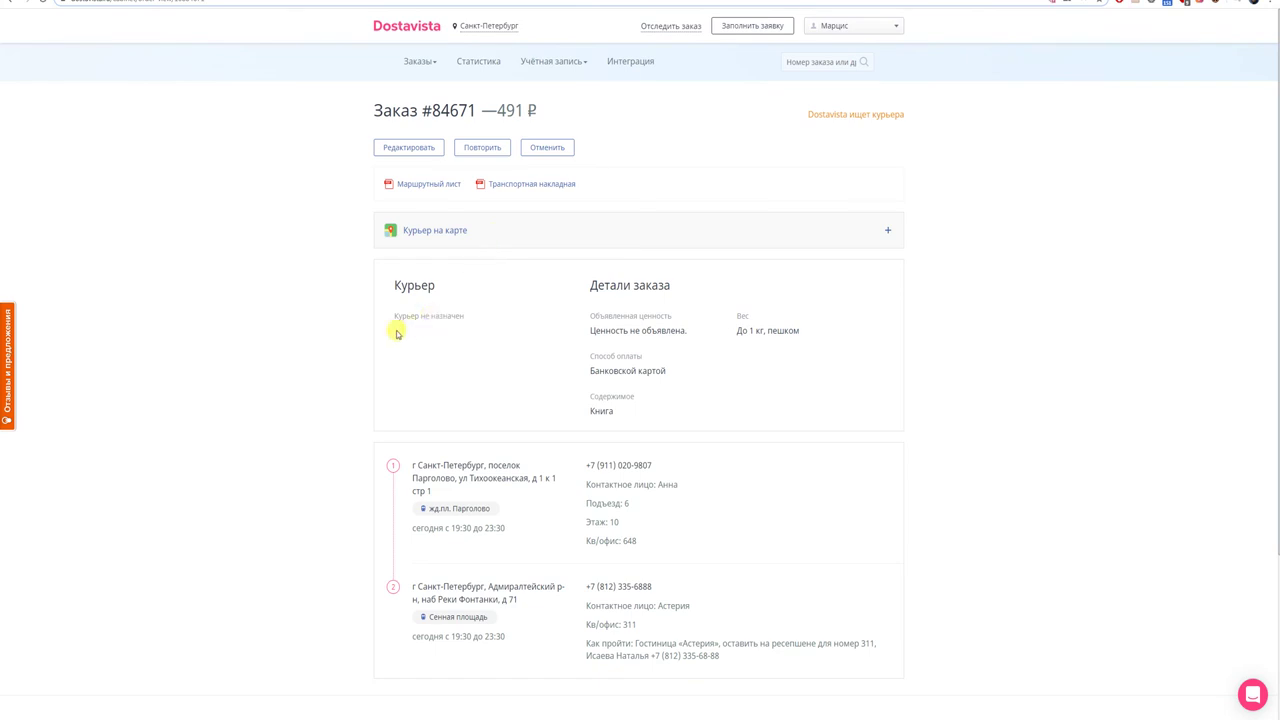
pyautogui.scroll(-1, 396, 334)
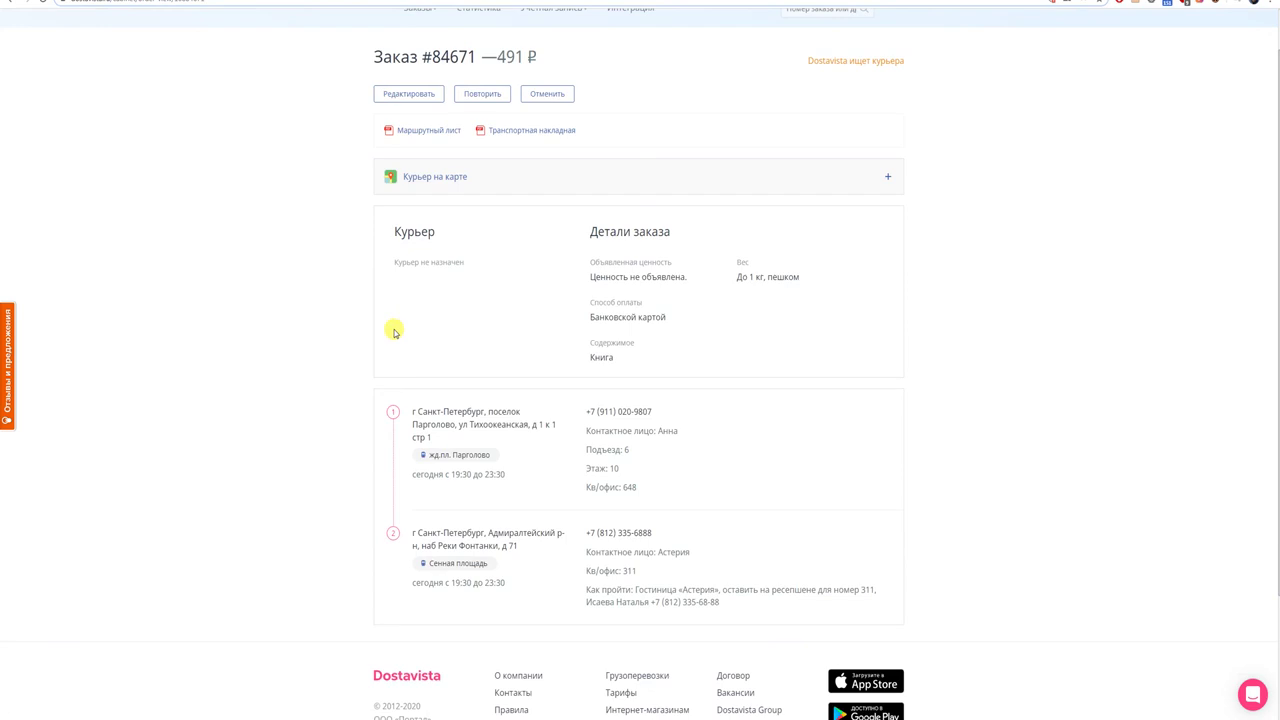
pyautogui.scroll(1, 396, 334)
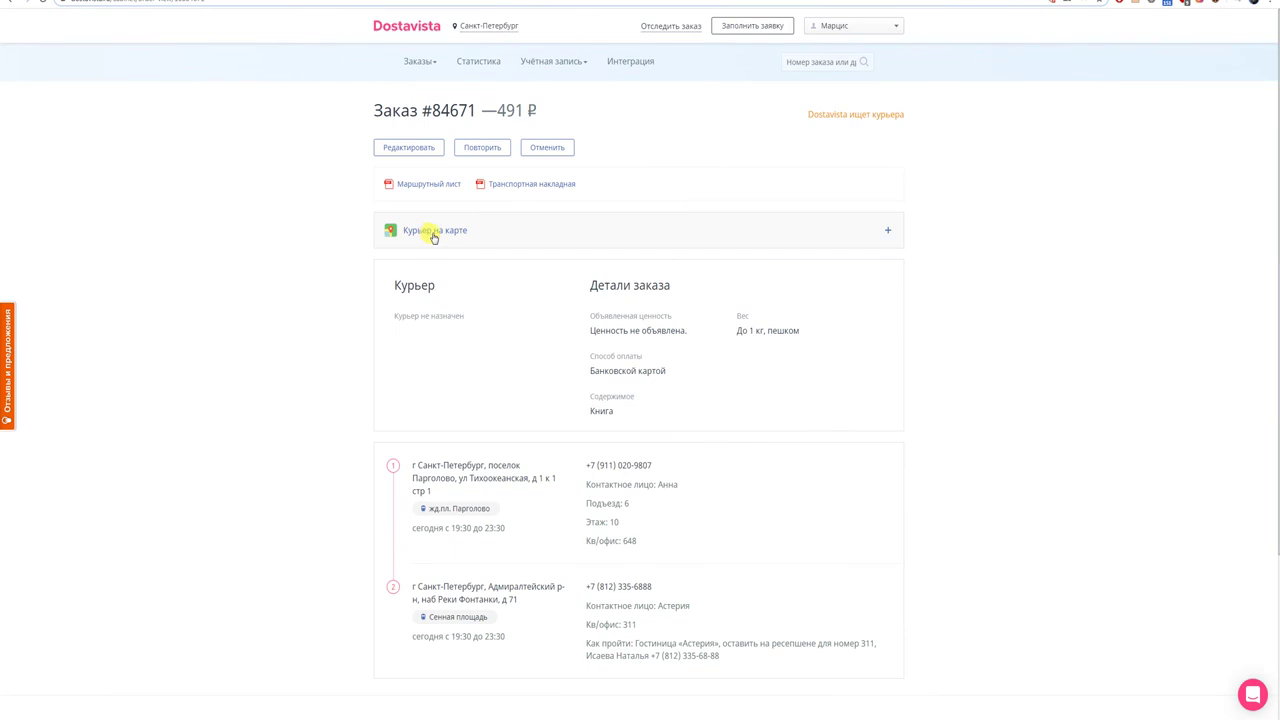
# - Expand the courier map and frame the Pargolovo pickup and central Saint Petersburg delivery markers
pyautogui.click(887, 231)
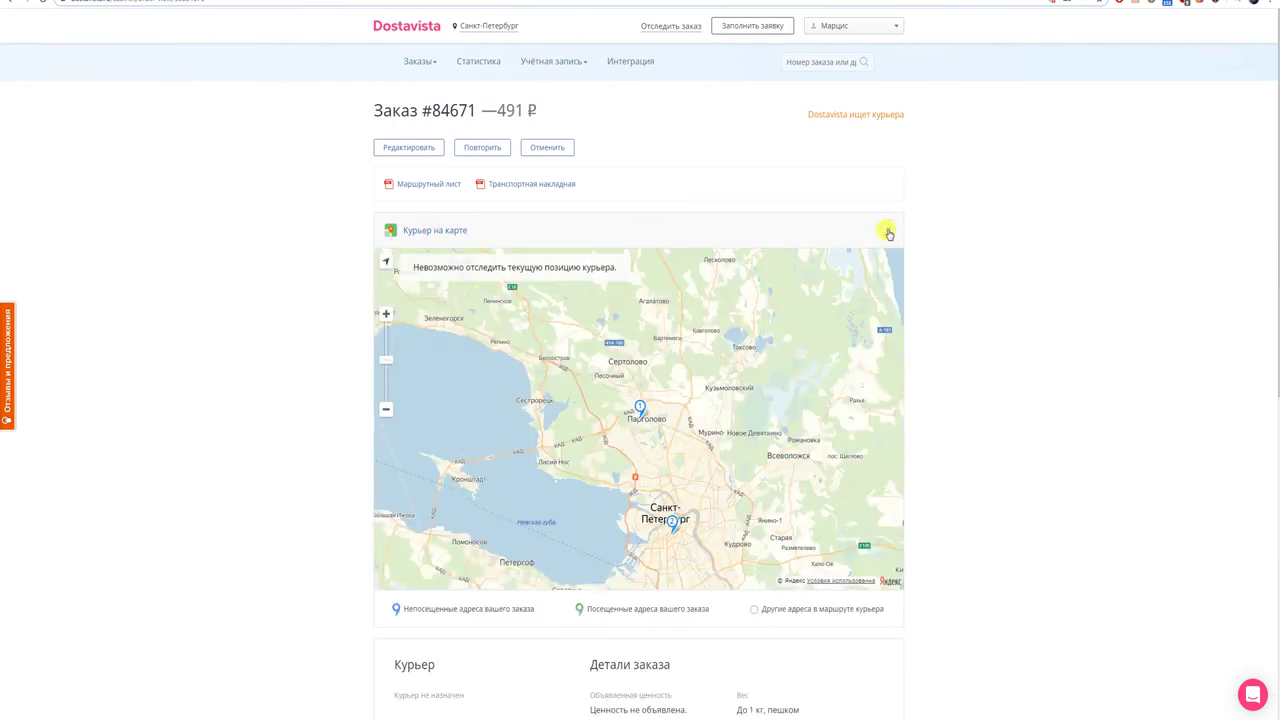
pyautogui.scroll(-1, 750, 330)
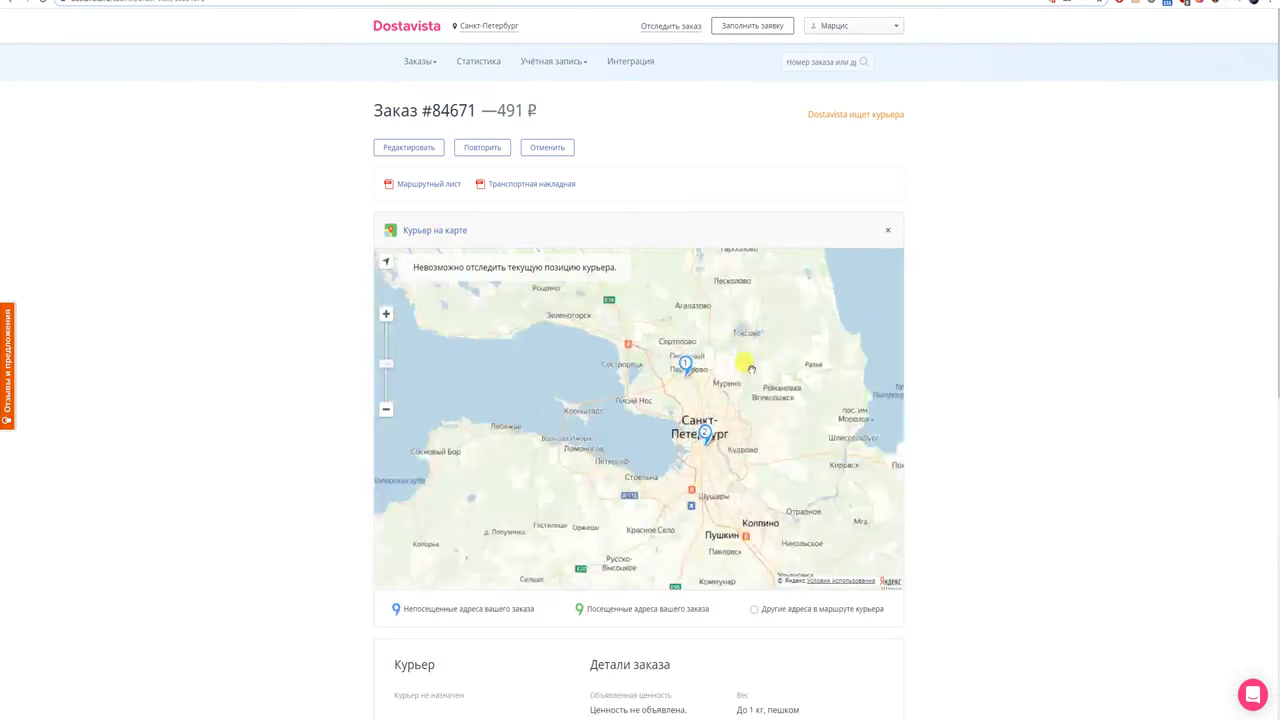
pyautogui.scroll(1, 750, 368)
pyautogui.moveTo(720, 526); pyautogui.dragTo(720, 429)
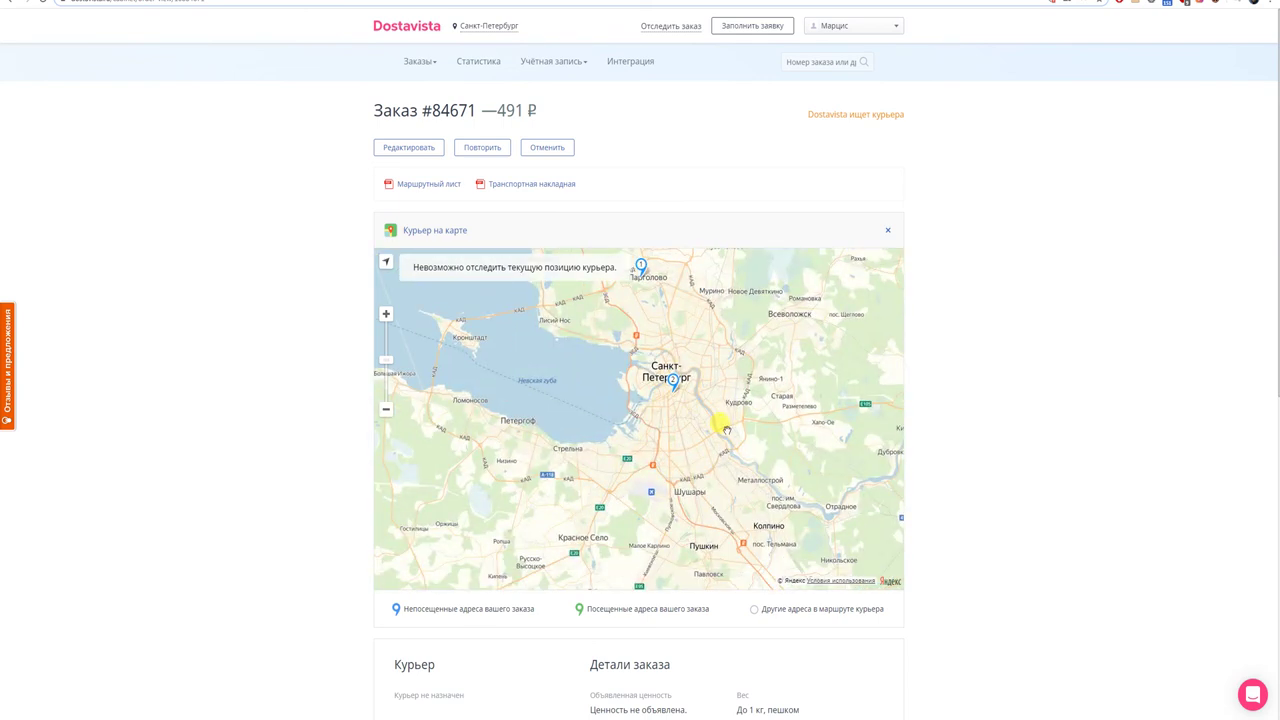
pyautogui.scroll(1, 727, 430)
pyautogui.scroll(-2, 722, 430)
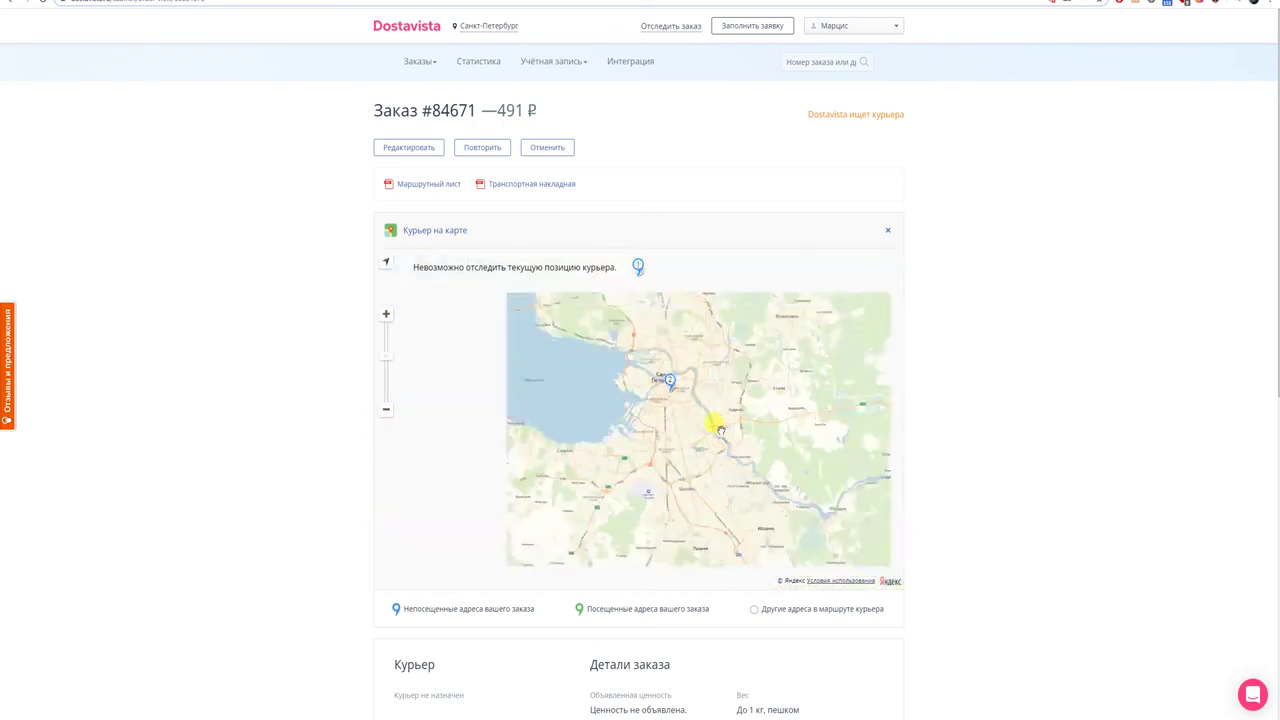
pyautogui.scroll(-1, 720, 430)
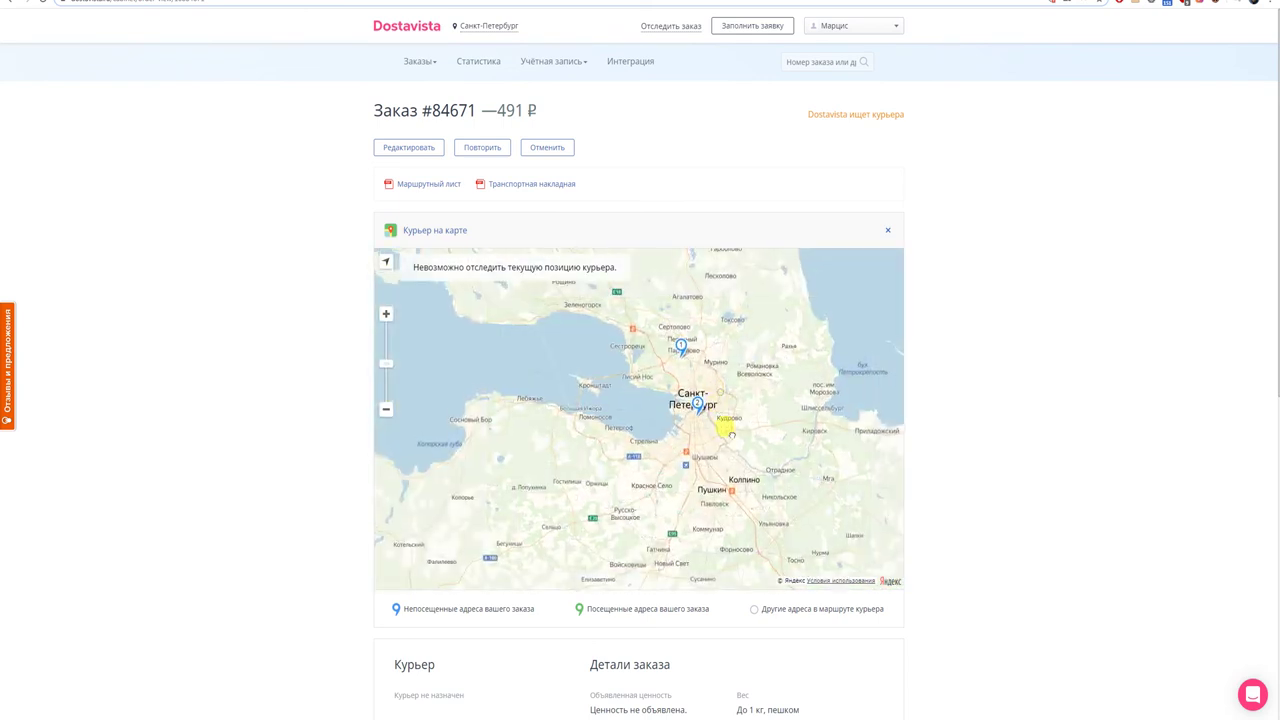
pyautogui.scroll(2, 727, 435)
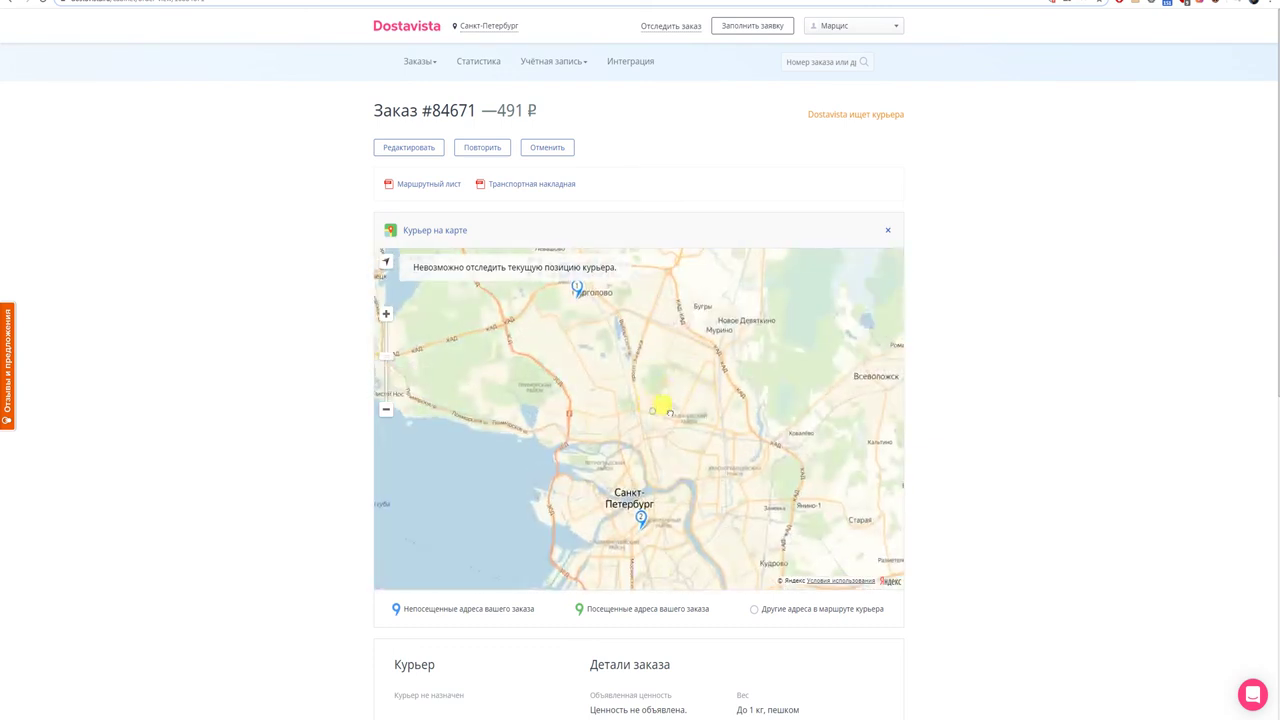
pyautogui.moveTo(670, 413); pyautogui.dragTo(680, 441)
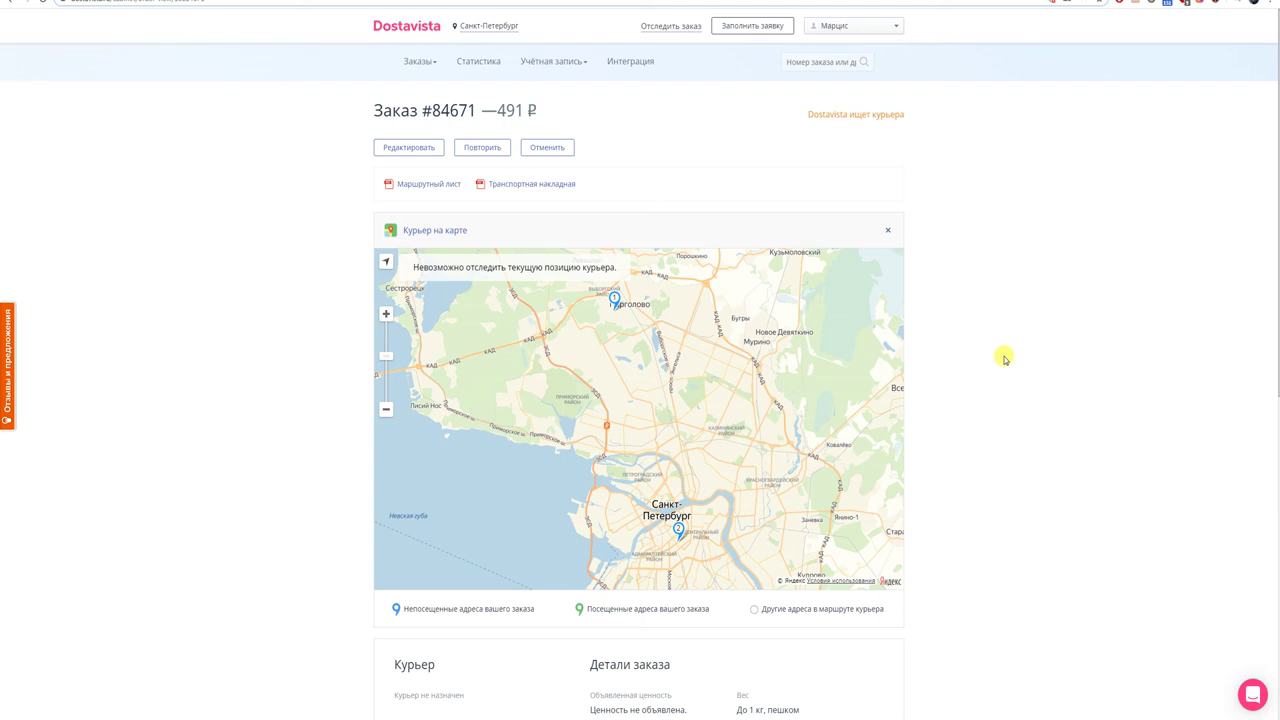
# - Open and close the account menu, then look over the order page again
pyautogui.click(862, 26)
pyautogui.click(840, 27)
pyautogui.scroll(-1, 860, 495)
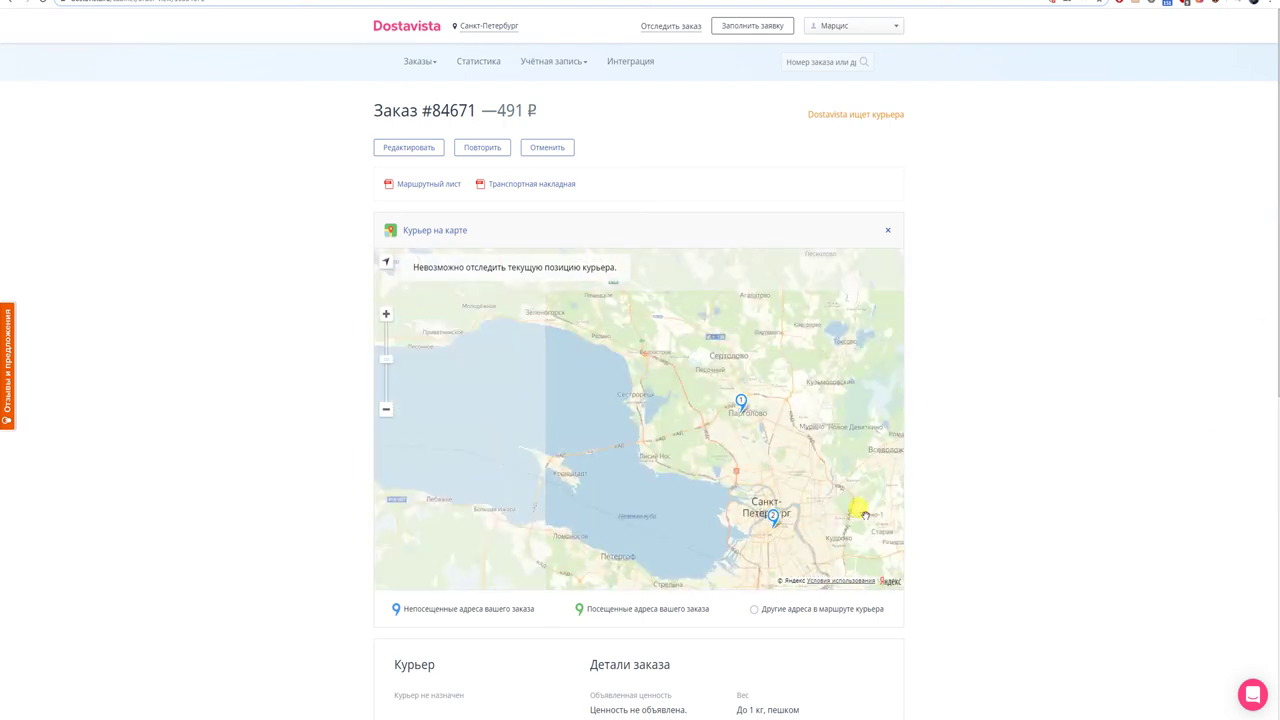
pyautogui.scroll(1, 855, 508)
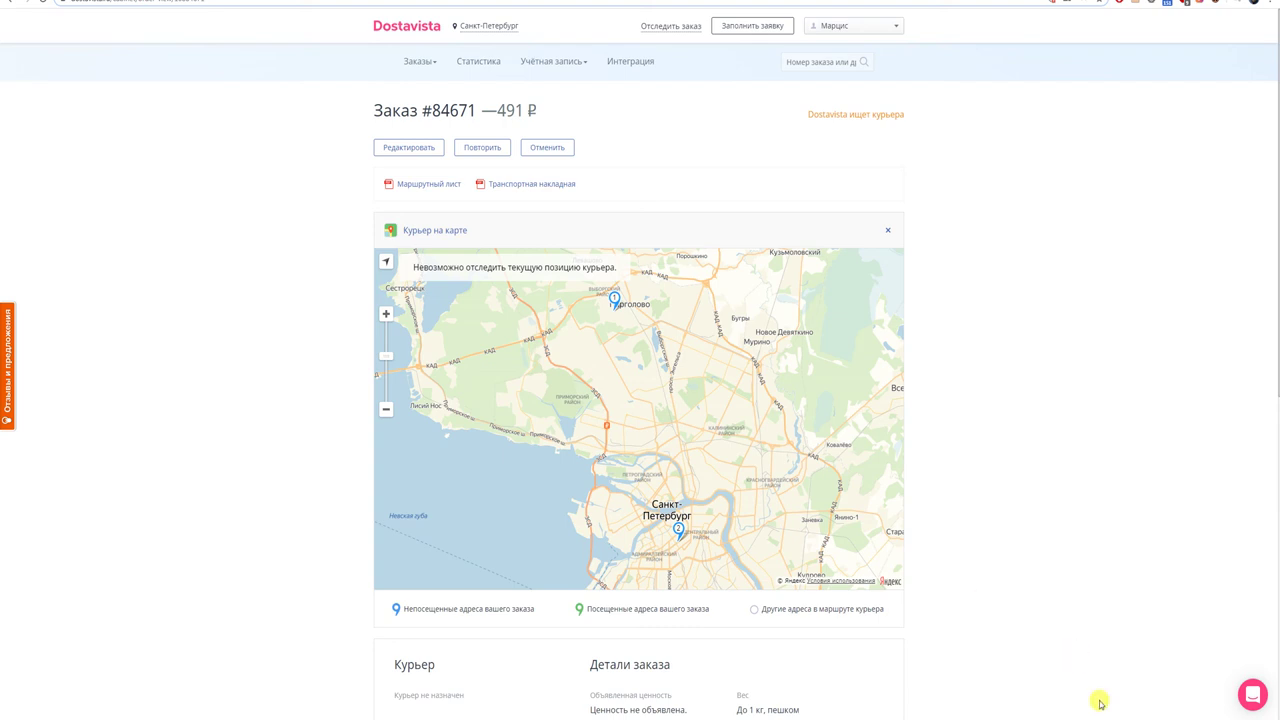
pyautogui.moveTo(1080, 712)
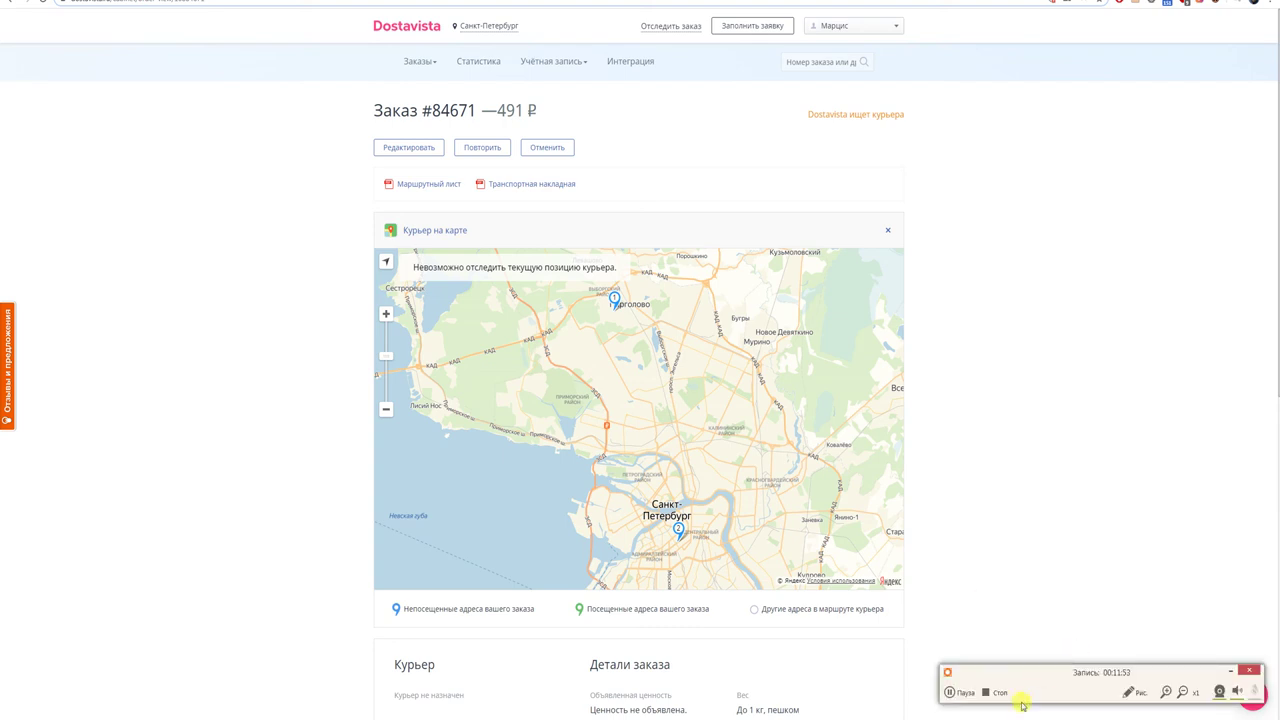